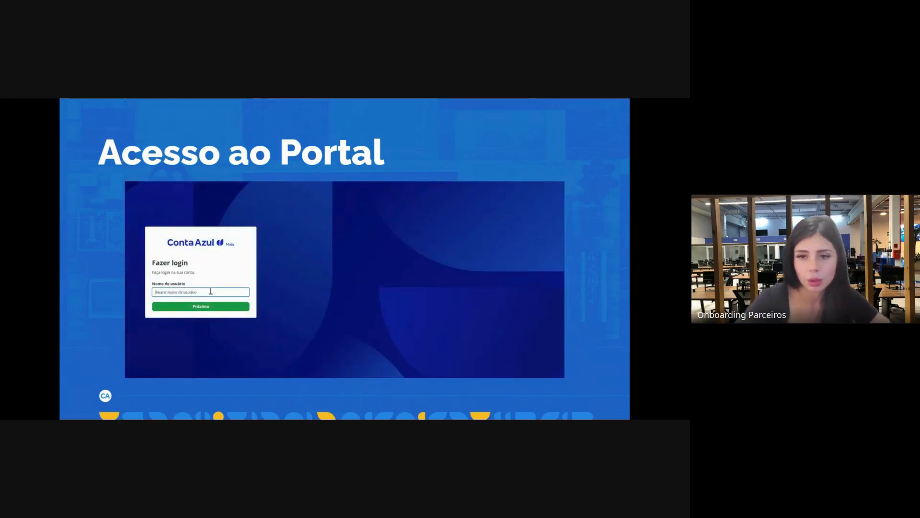
key(Right)
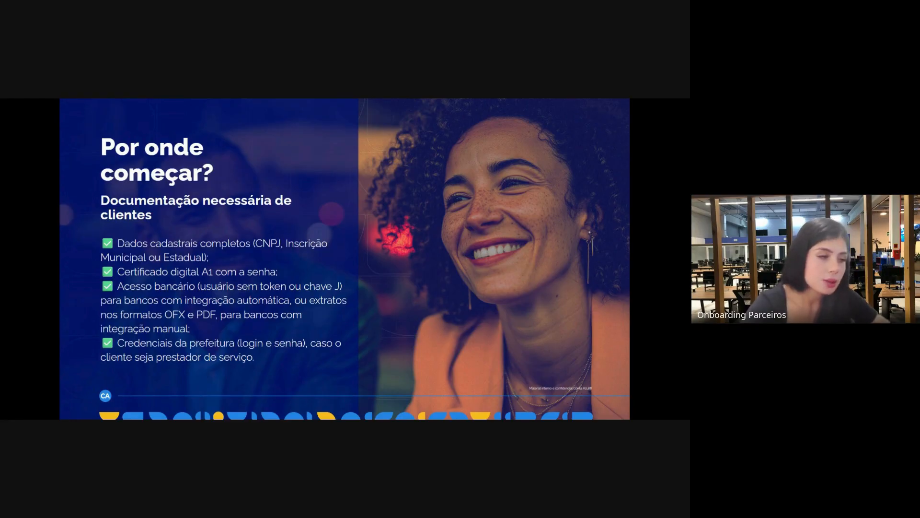
click(550, 248)
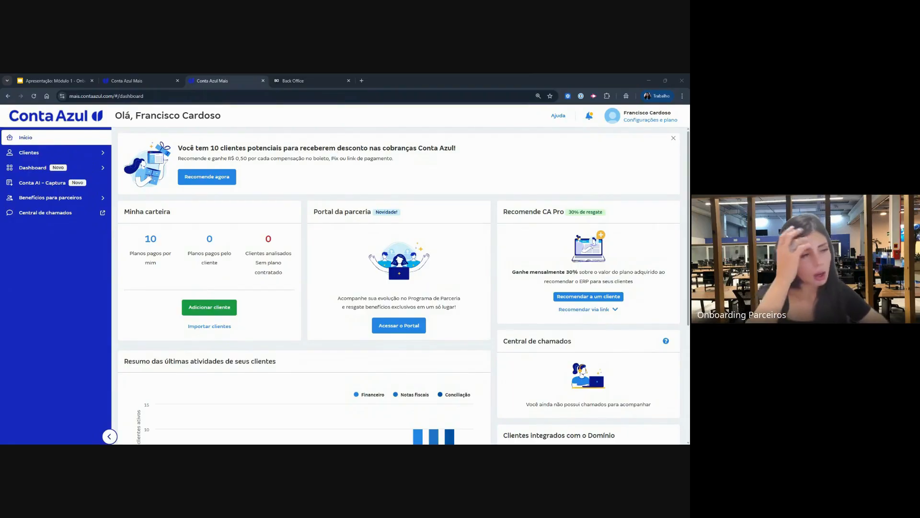
- Enlarge the dashboard and circle the Minha carteira and Portal da parceria cards with the annotation pen
key(ctrl+plus)
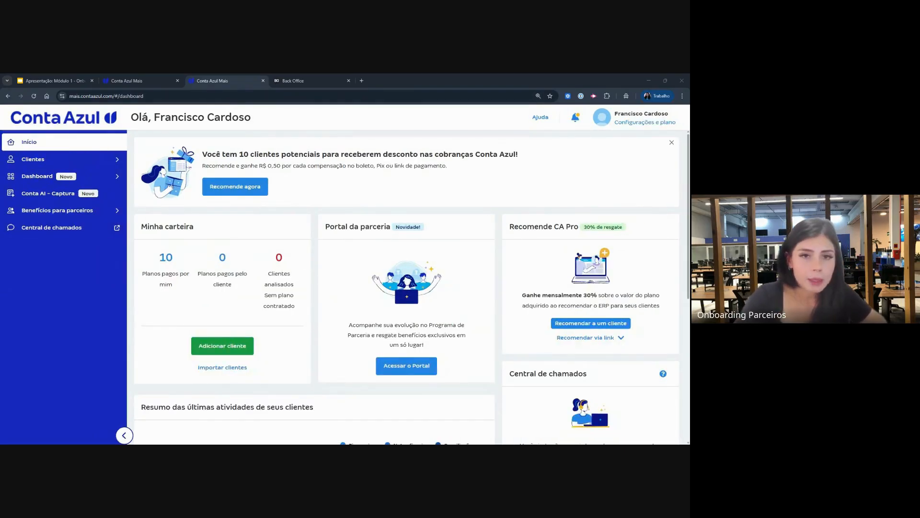
mouse_move(298, 213)
mouse_down()
mouse_move(132, 206)
mouse_move(114, 282)
mouse_move(120, 371)
mouse_move(306, 330)
mouse_move(292, 231)
mouse_up()
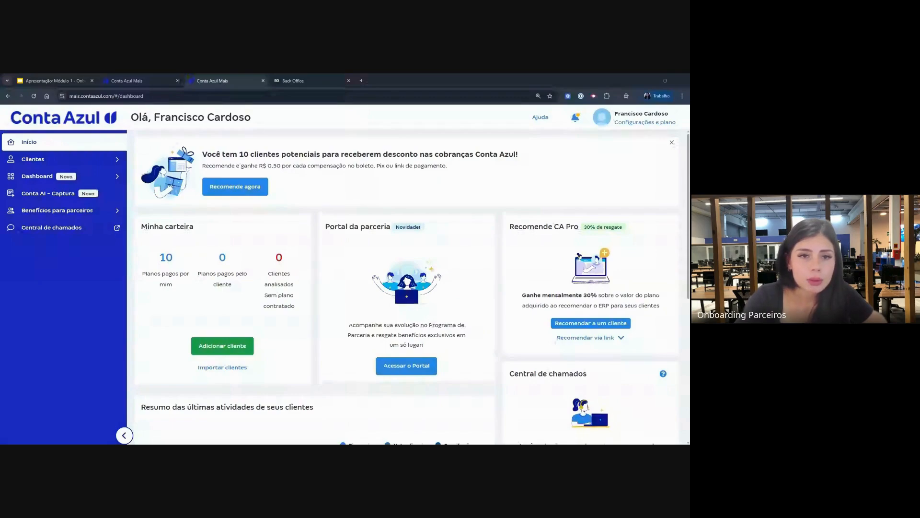
mouse_move(182, 234)
mouse_down()
mouse_move(139, 294)
mouse_move(214, 271)
mouse_move(175, 237)
mouse_up()
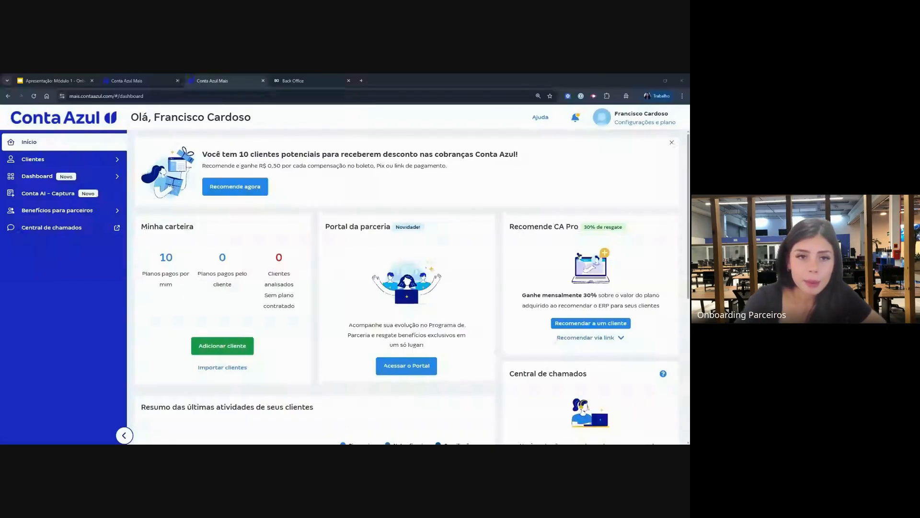
mouse_move(171, 242)
mouse_down()
mouse_move(139, 297)
mouse_move(201, 287)
mouse_move(190, 236)
mouse_up()
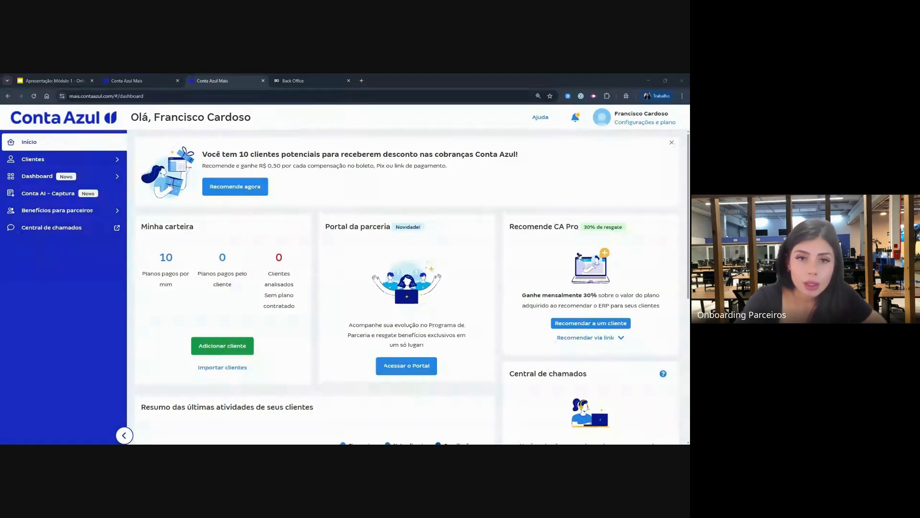
mouse_move(471, 213)
mouse_down()
mouse_move(537, 319)
mouse_move(407, 189)
mouse_up()
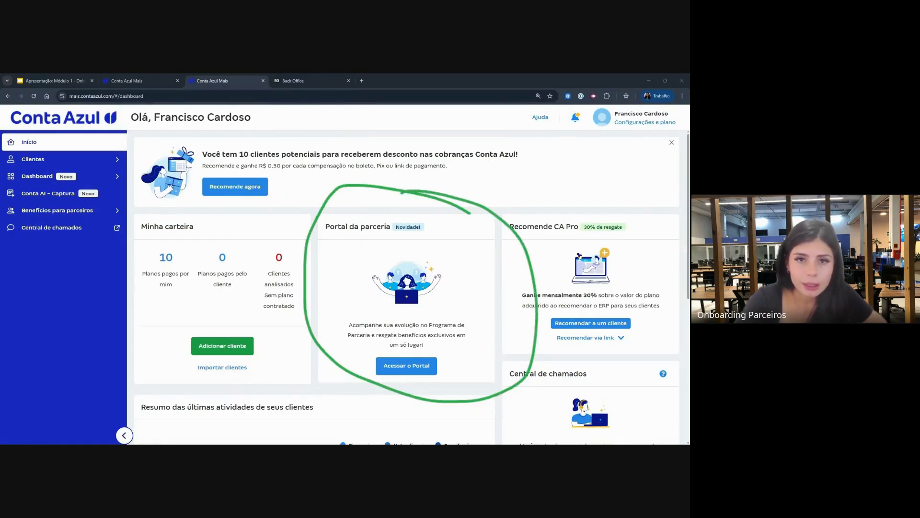
mouse_move(421, 301)
mouse_down()
mouse_move(446, 317)
mouse_move(476, 404)
mouse_move(465, 305)
mouse_up()
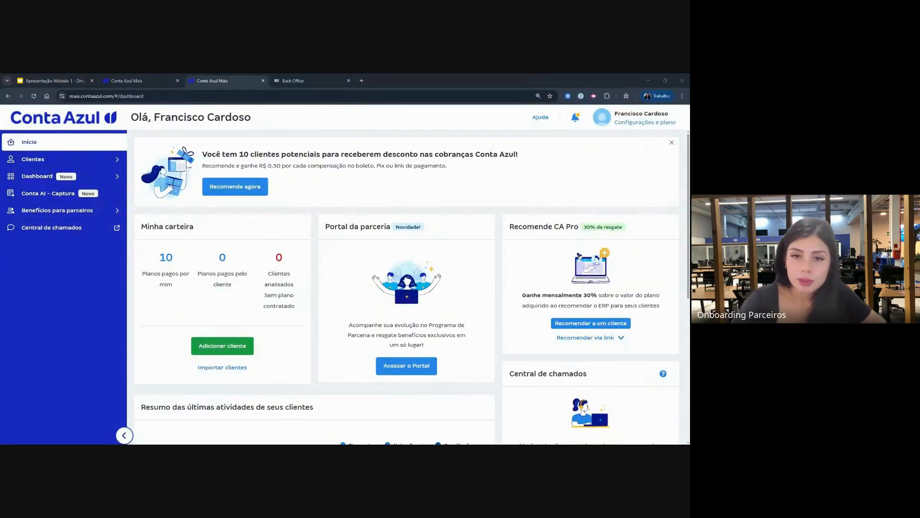
- Show the Recomendar via link options and mark the Recomende CA Pro card and its 30% offer with the annotation pen
click(580, 338)
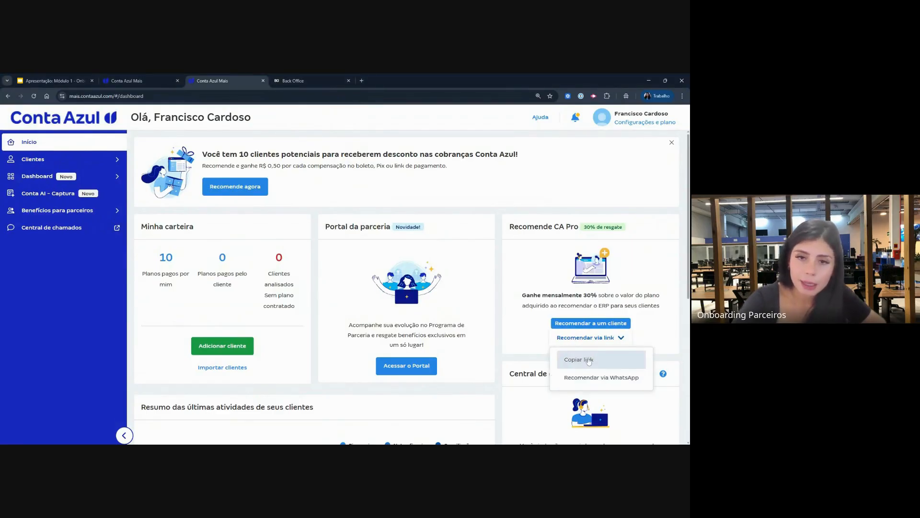
click(529, 317)
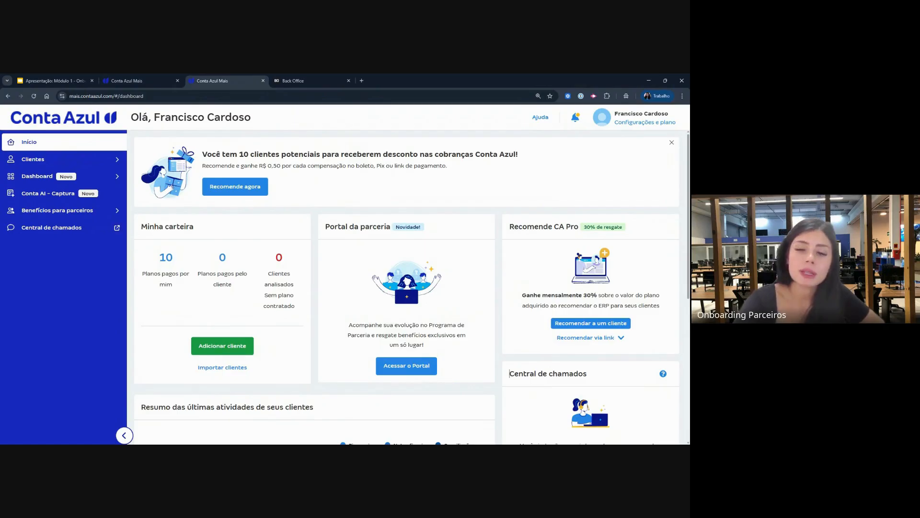
drag(606, 222, 672, 237)
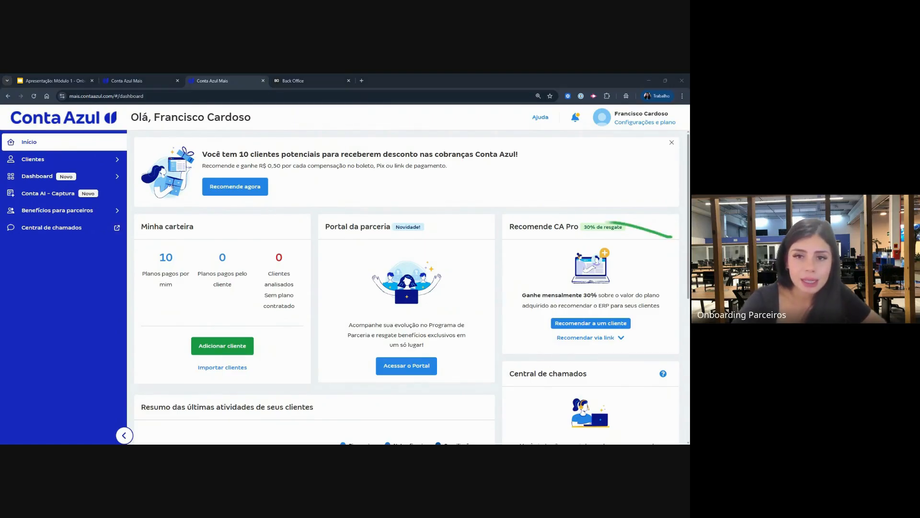
drag(597, 244, 532, 228)
drag(540, 306, 612, 300)
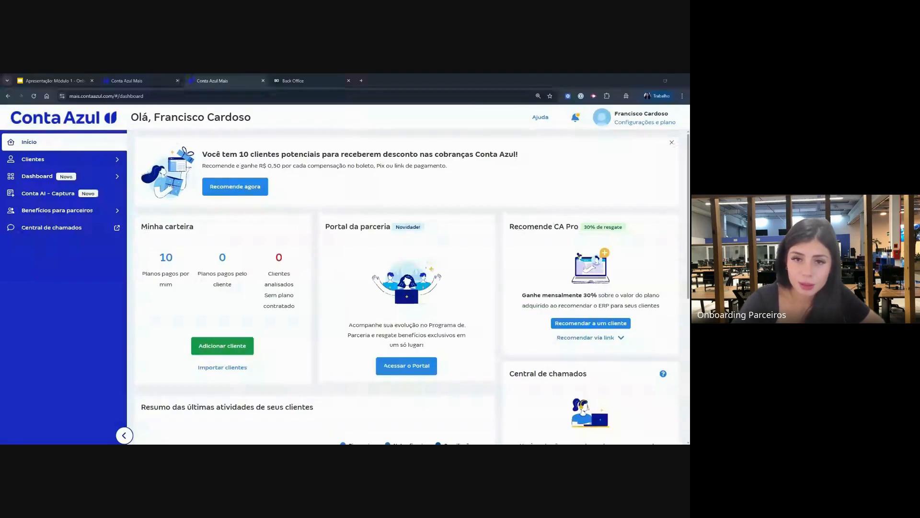
drag(527, 305, 606, 304)
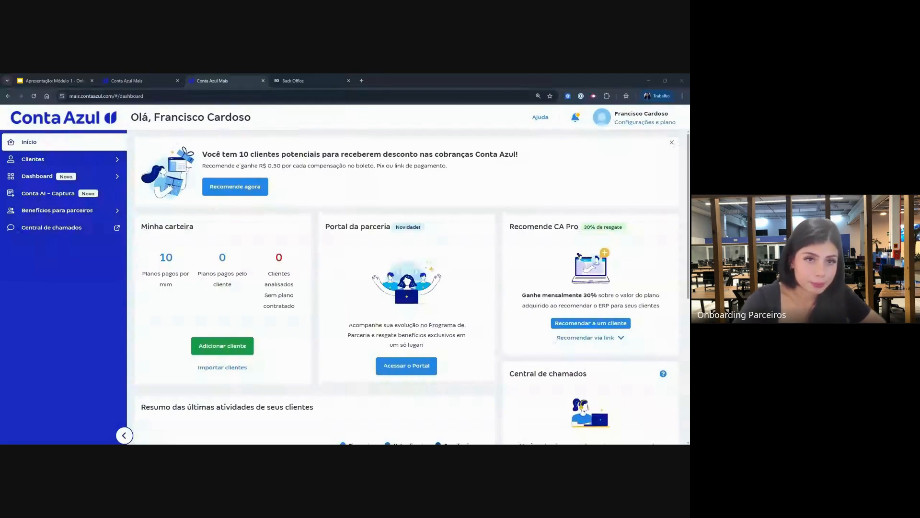
- Mark the navigation menu, its Início entry and the Planos pagos por mim count in Minha carteira with the annotation pen
mouse_move(63, 123)
mouse_down()
mouse_move(130, 129)
mouse_move(119, 253)
mouse_move(1, 248)
mouse_up()
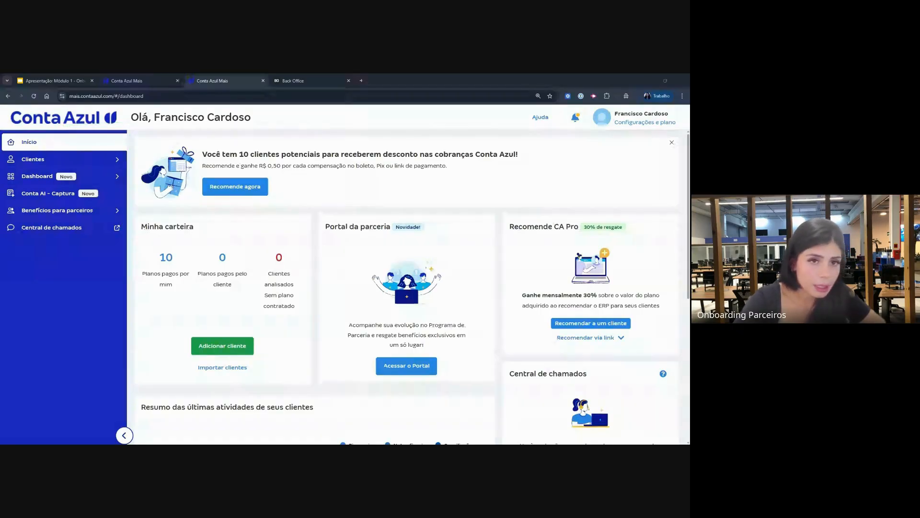
mouse_move(3, 165)
mouse_down()
mouse_move(64, 153)
mouse_move(19, 142)
mouse_up()
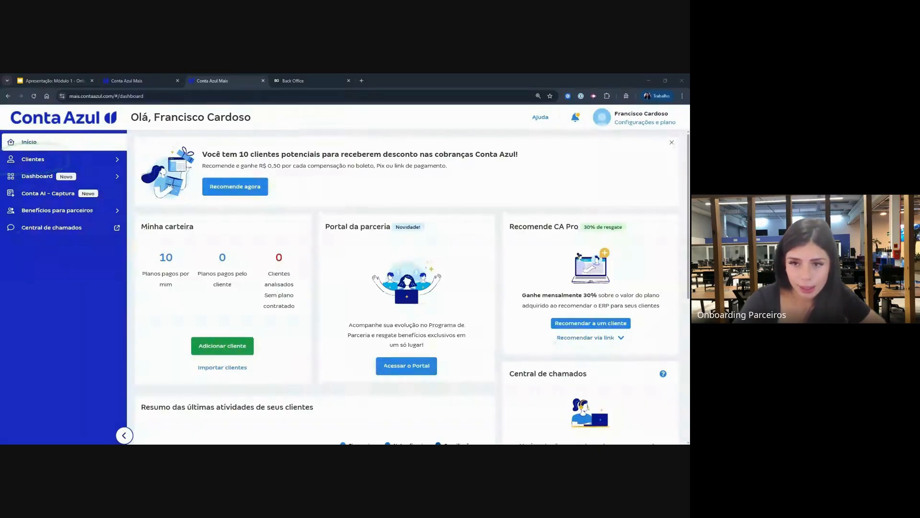
mouse_move(154, 232)
mouse_down()
mouse_move(131, 287)
mouse_move(198, 298)
mouse_move(192, 232)
mouse_move(182, 235)
mouse_up()
drag(123, 255, 149, 291)
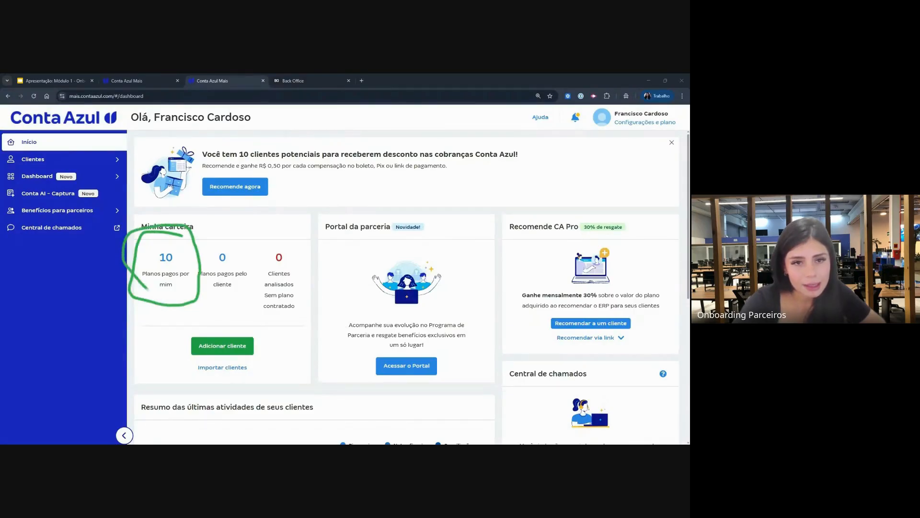
mouse_move(194, 253)
mouse_down()
mouse_move(192, 244)
mouse_move(132, 250)
mouse_move(200, 253)
mouse_up()
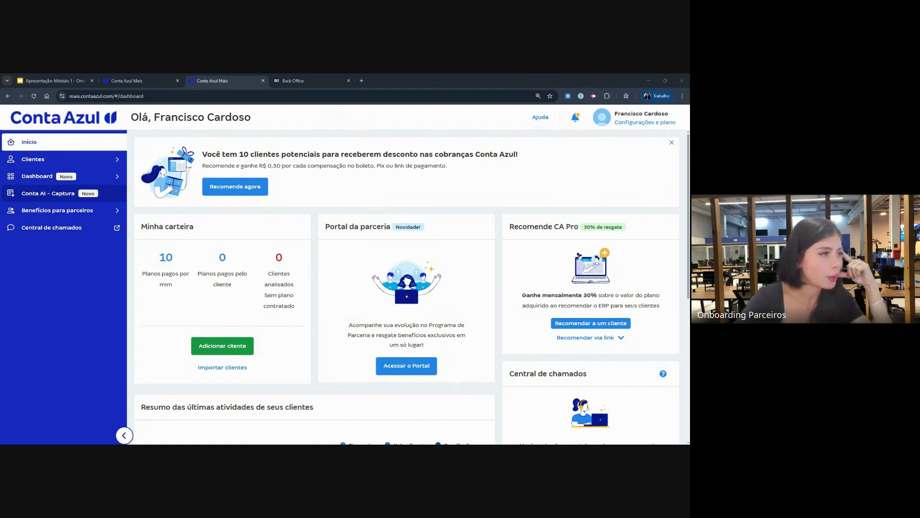
- Open Portal da parceria from Benefícios para parceiros and return to the Conta Azul Mais dashboard
click(39, 213)
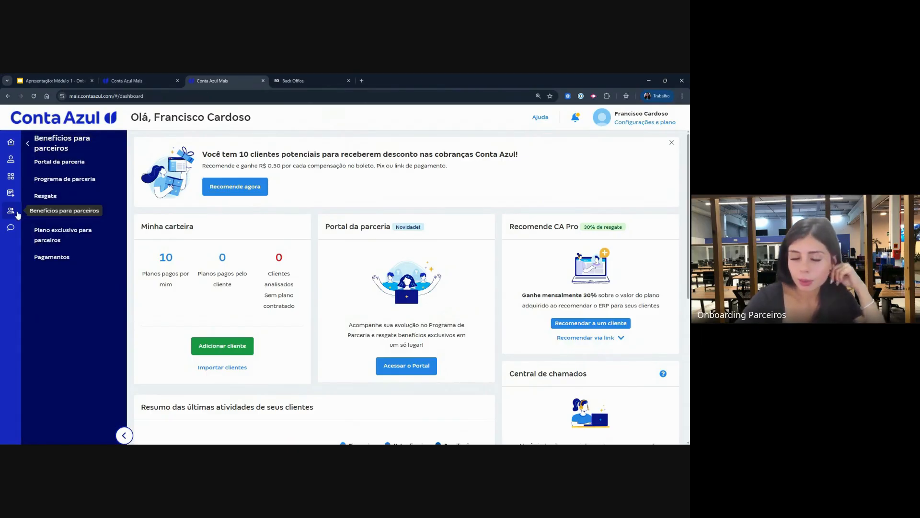
click(26, 143)
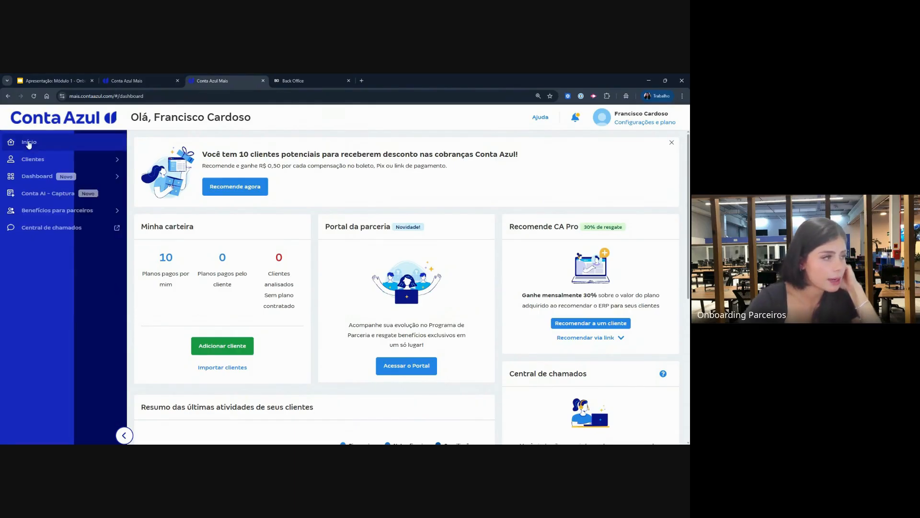
click(46, 214)
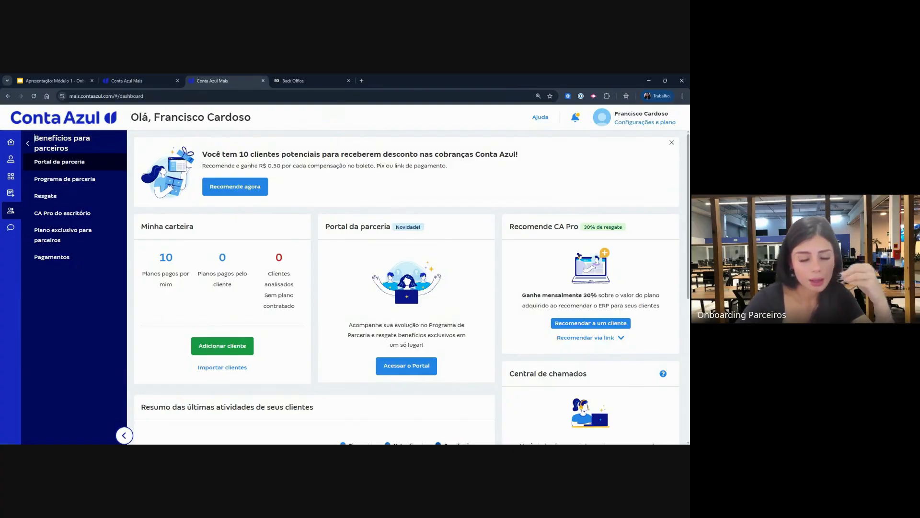
click(72, 165)
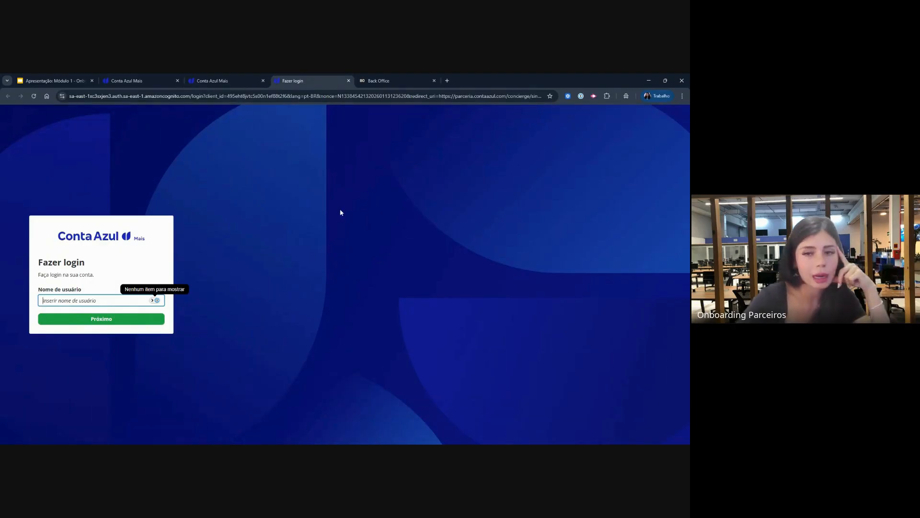
click(225, 81)
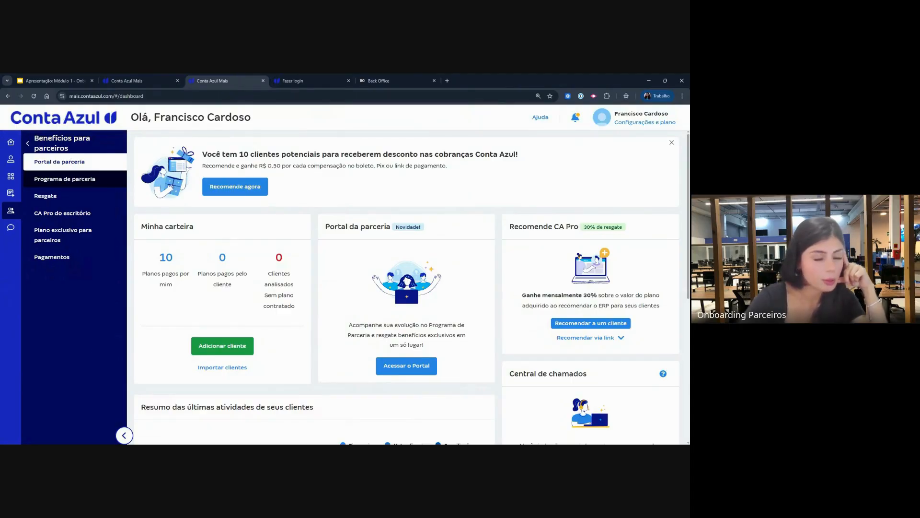
- Open Programa de parceria and review the points, the ways to earn them and the partnership levels
click(68, 181)
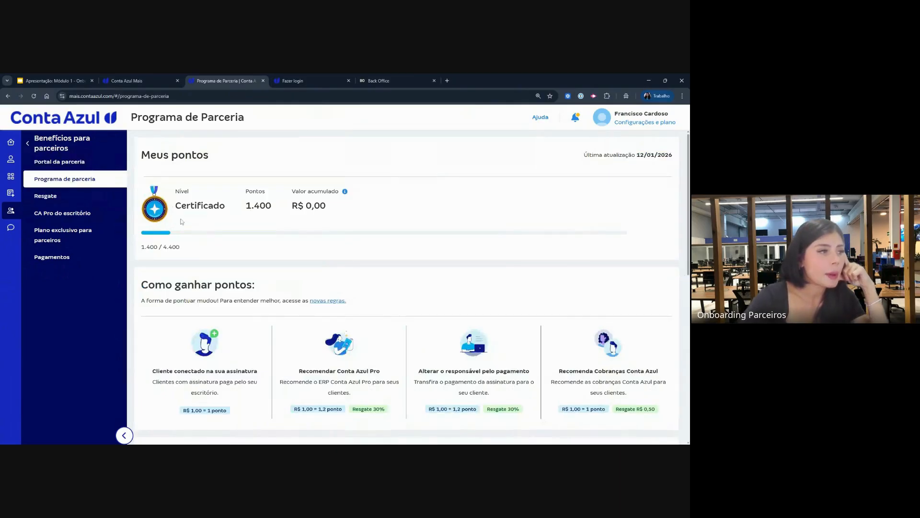
drag(181, 205, 271, 208)
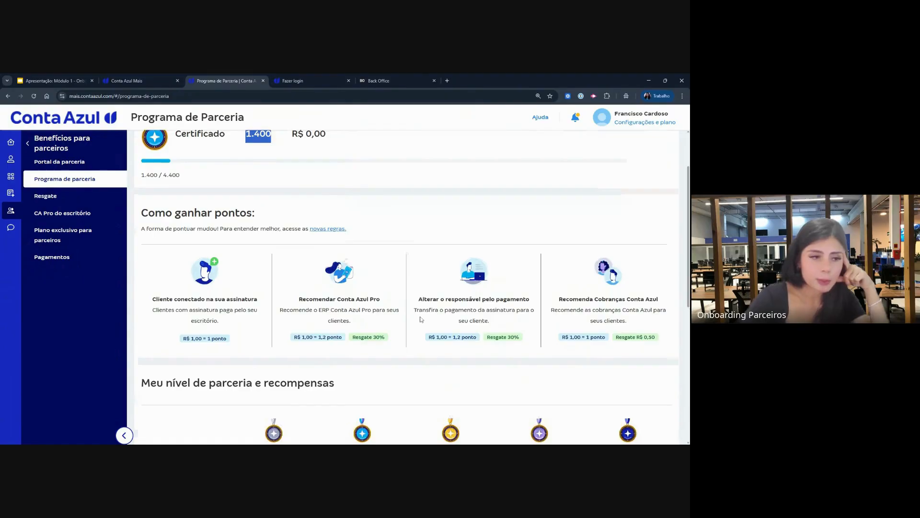
scroll(431, 288, down, 1)
scroll(437, 310, down, 2)
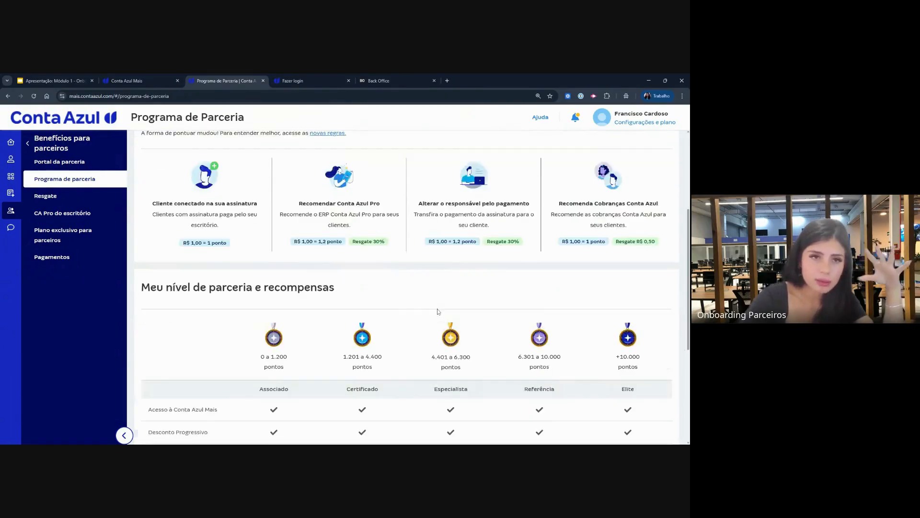
scroll(438, 304, up, 5)
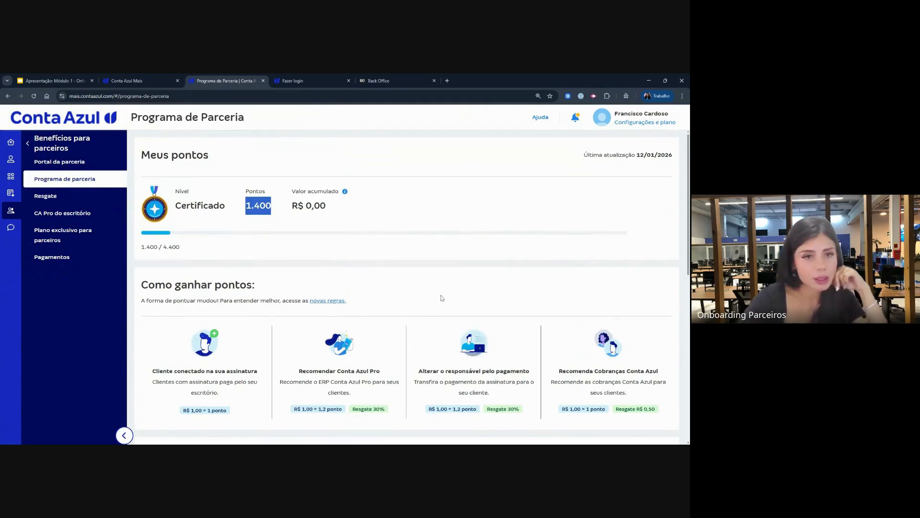
- View the Pagamentos history, revisit the Benefícios para parceiros options and return to the home dashboard
click(64, 259)
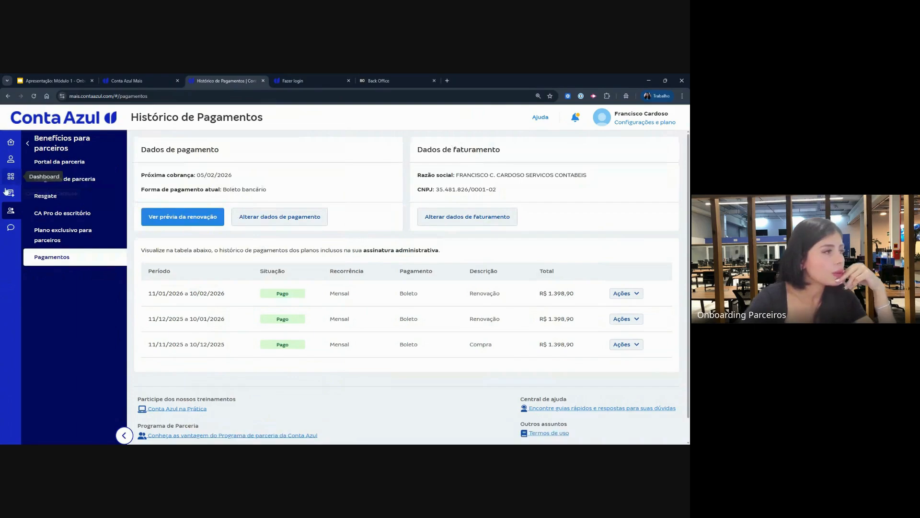
click(10, 142)
click(50, 210)
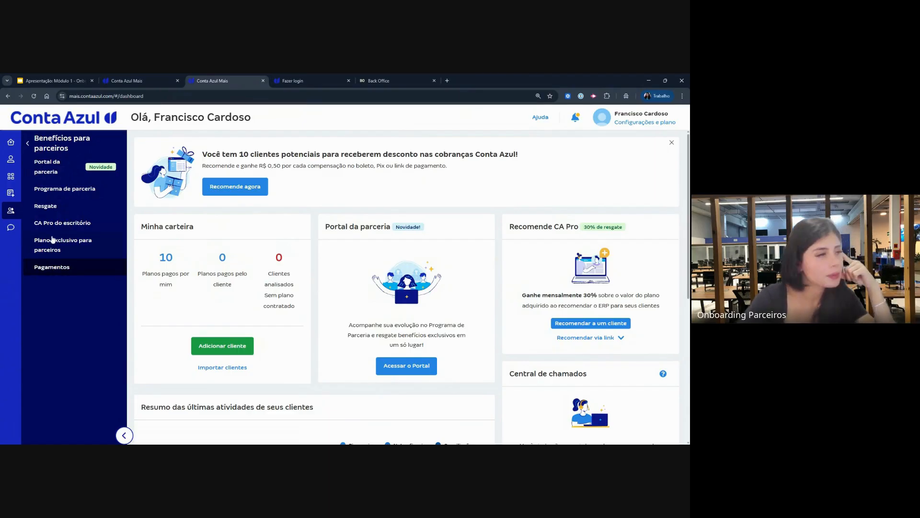
click(13, 143)
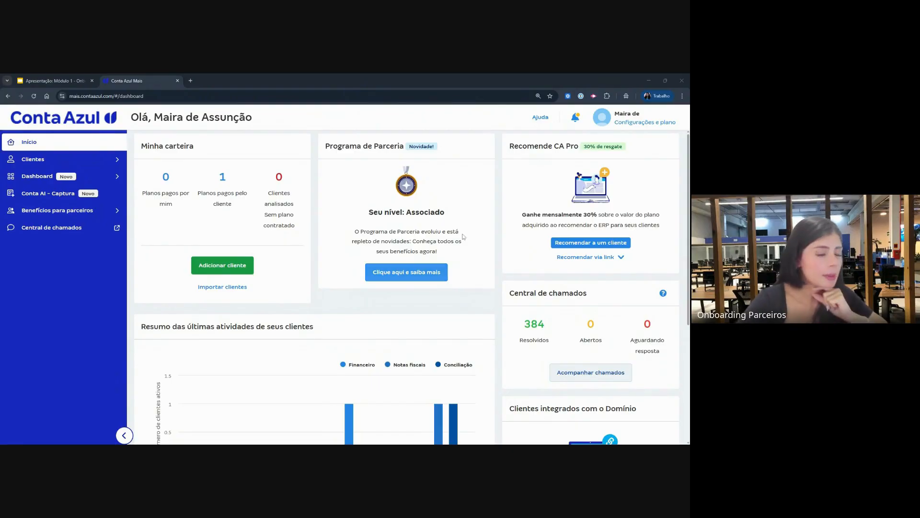
- Circle the Planos pagos por mim count in Minha carteira and open its client list
mouse_move(182, 169)
mouse_down()
mouse_move(141, 157)
mouse_move(166, 243)
mouse_move(189, 167)
mouse_move(174, 170)
mouse_up()
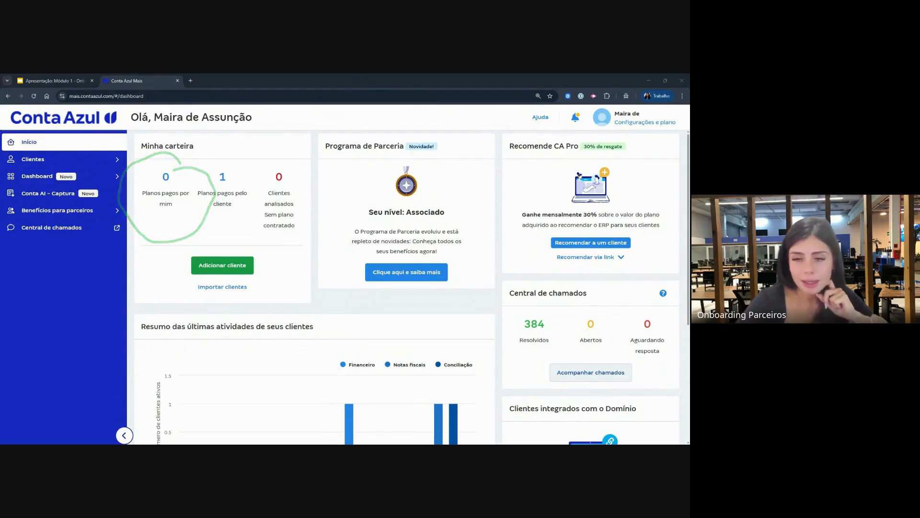
mouse_move(181, 145)
mouse_down()
mouse_move(131, 176)
mouse_move(209, 187)
mouse_up()
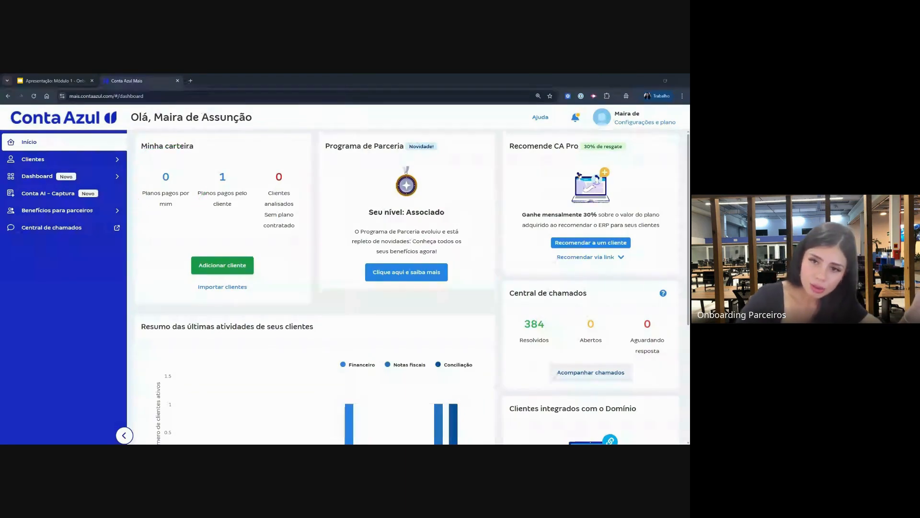
click(166, 177)
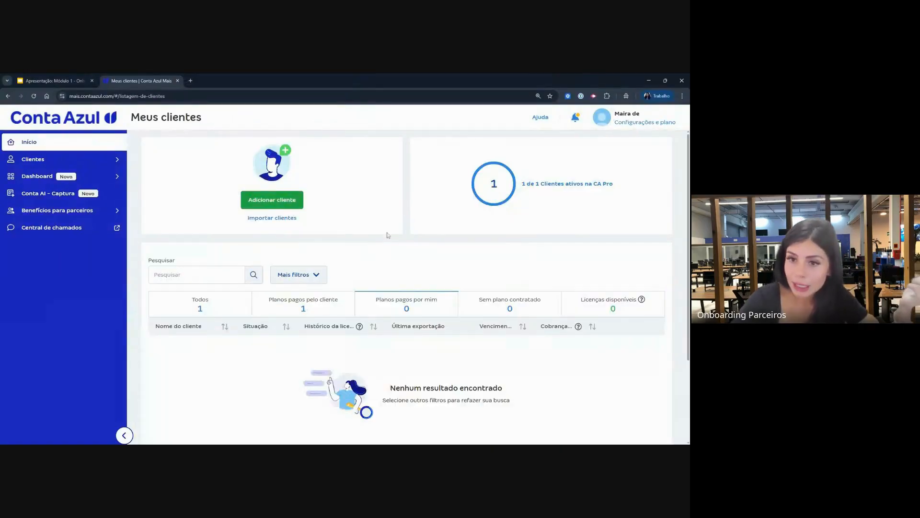
- Show all clients in Meus clientes and mark the Todos and Planos pagos pelo cliente filters with the annotation pen
click(175, 302)
click(273, 312)
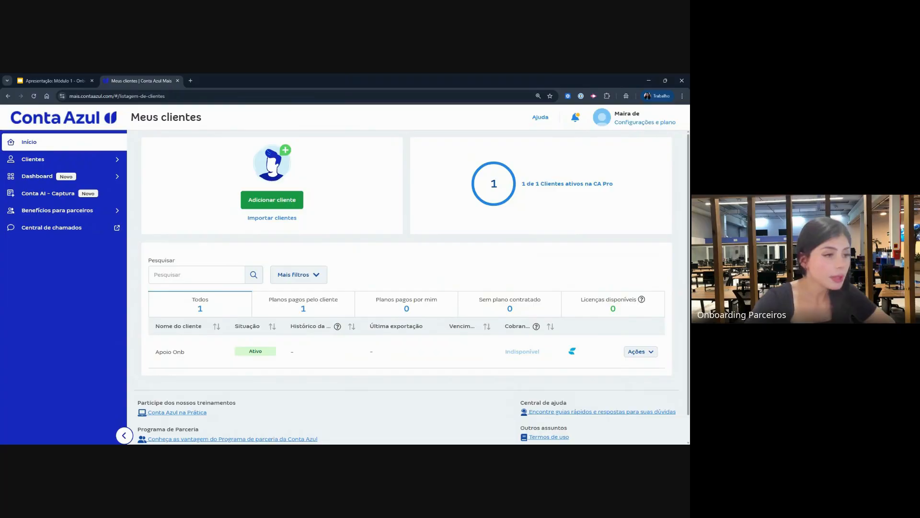
mouse_move(193, 273)
mouse_down()
mouse_move(180, 274)
mouse_move(225, 311)
mouse_move(212, 282)
mouse_up()
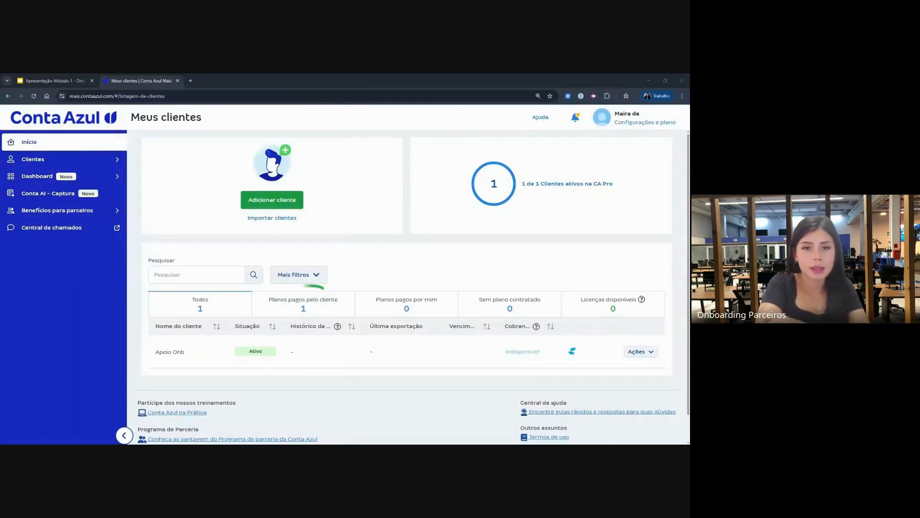
mouse_move(324, 288)
mouse_down()
mouse_move(279, 317)
mouse_move(320, 311)
mouse_up()
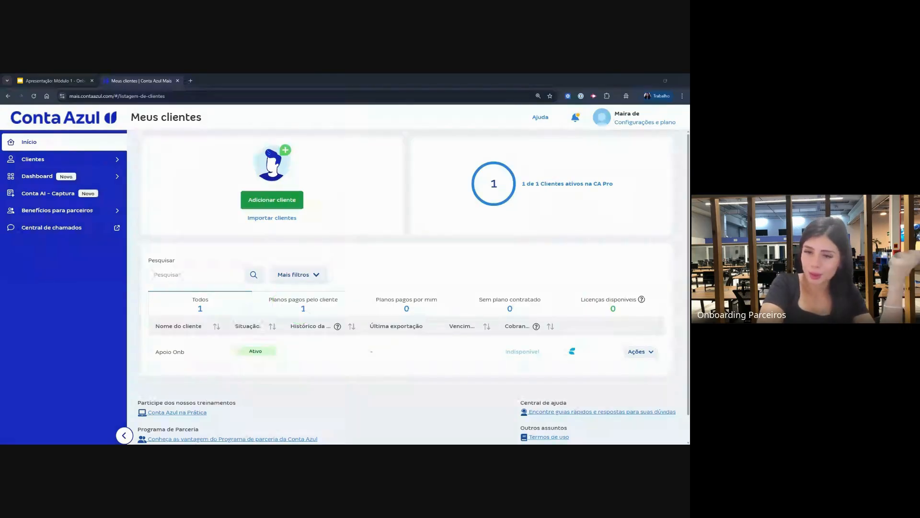
- Circle the Planos pagos por mim filter and outline the listed client's name and status in Meus clientes with the annotation pen
mouse_move(448, 274)
mouse_down()
mouse_move(367, 312)
mouse_move(448, 272)
mouse_move(414, 261)
mouse_move(377, 274)
mouse_move(443, 317)
mouse_move(382, 290)
mouse_move(378, 308)
mouse_up()
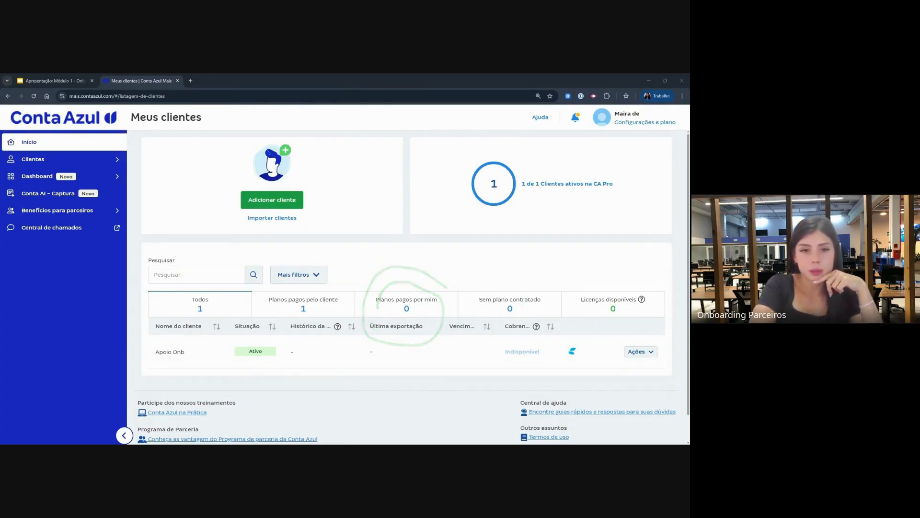
mouse_move(230, 287)
mouse_down()
mouse_move(180, 322)
mouse_move(231, 284)
mouse_up()
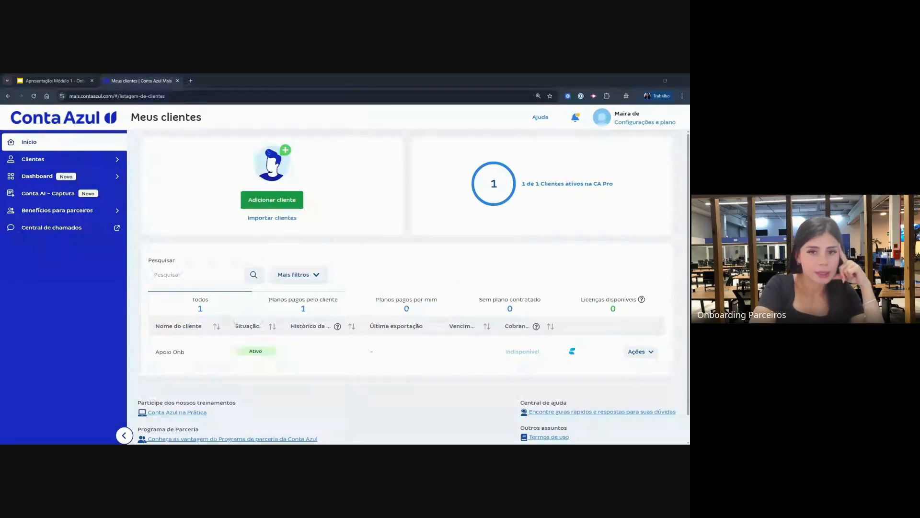
scroll(635, 308, down, 1)
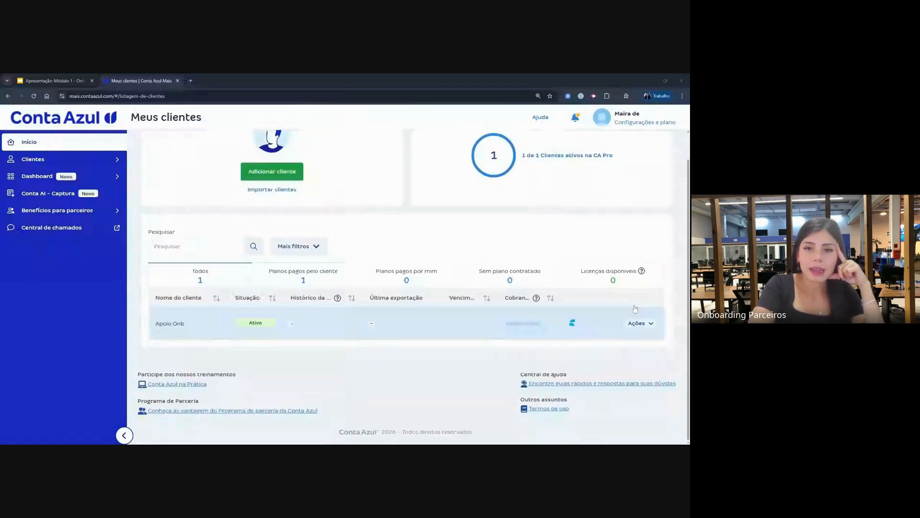
drag(346, 298, 341, 443)
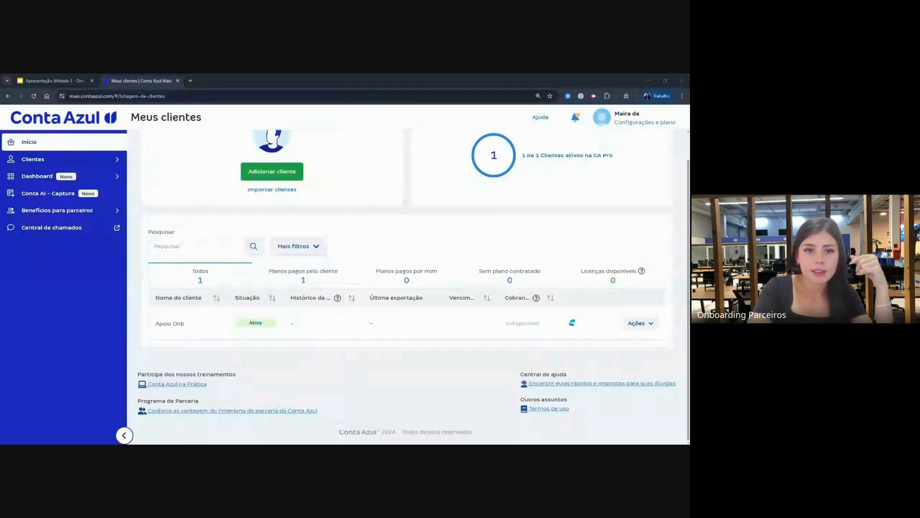
mouse_move(140, 342)
mouse_down()
mouse_move(277, 355)
mouse_move(293, 303)
mouse_move(136, 319)
mouse_move(133, 343)
mouse_up()
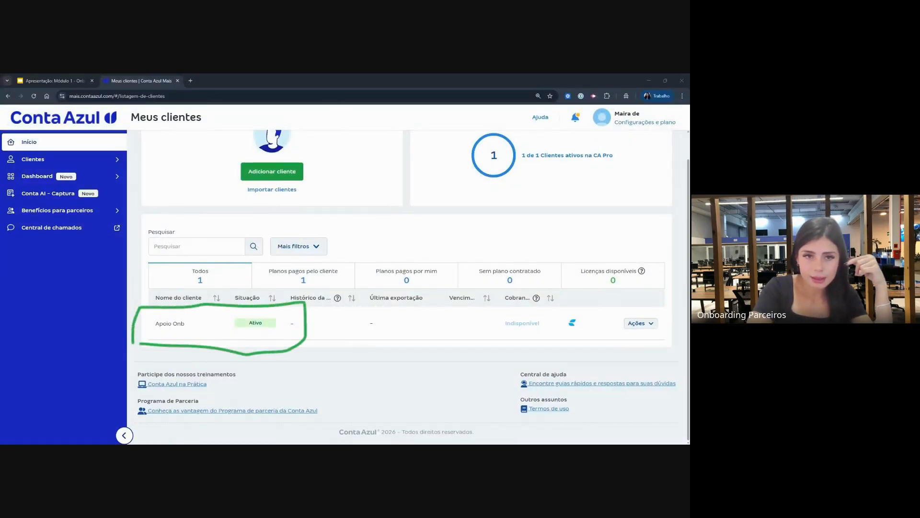
mouse_move(345, 305)
mouse_down()
mouse_move(151, 289)
mouse_move(126, 358)
mouse_move(355, 331)
mouse_up()
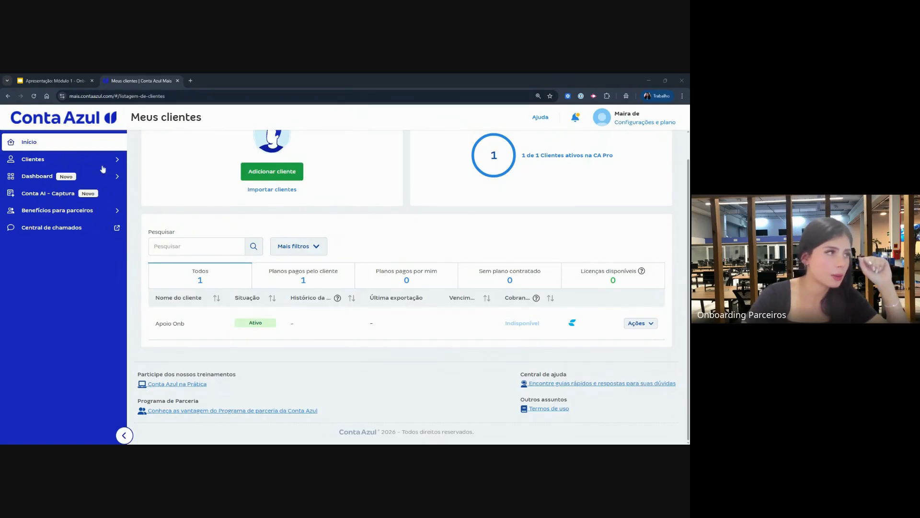
- Return to the home dashboard and reopen Meus clientes through the Clientes section, repeating the route once
click(61, 123)
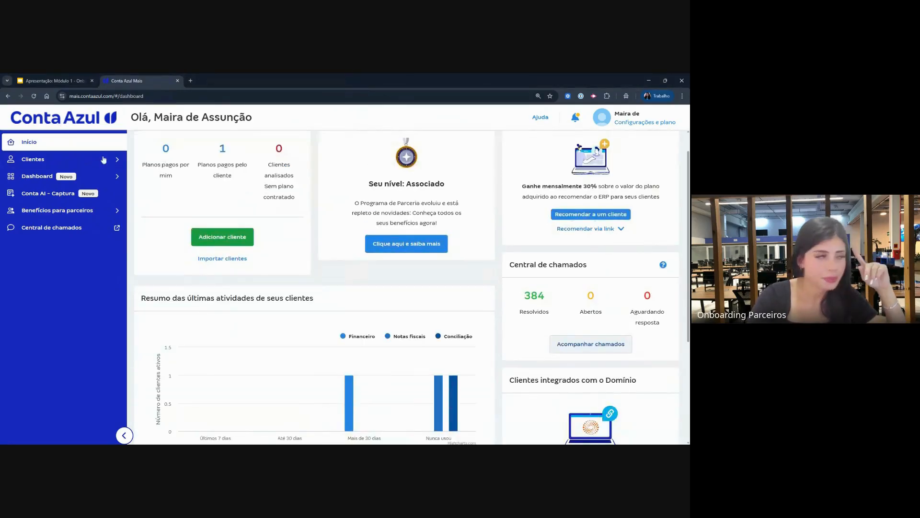
click(20, 162)
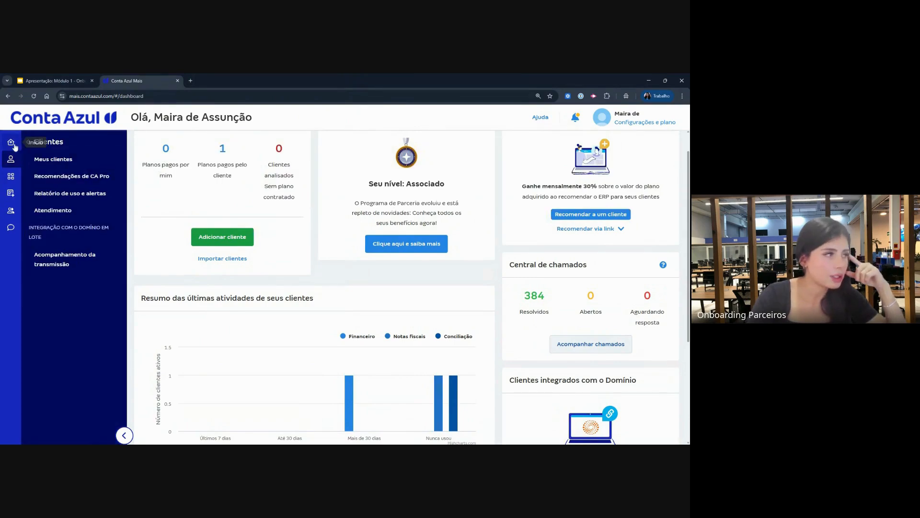
mouse_move(24, 165)
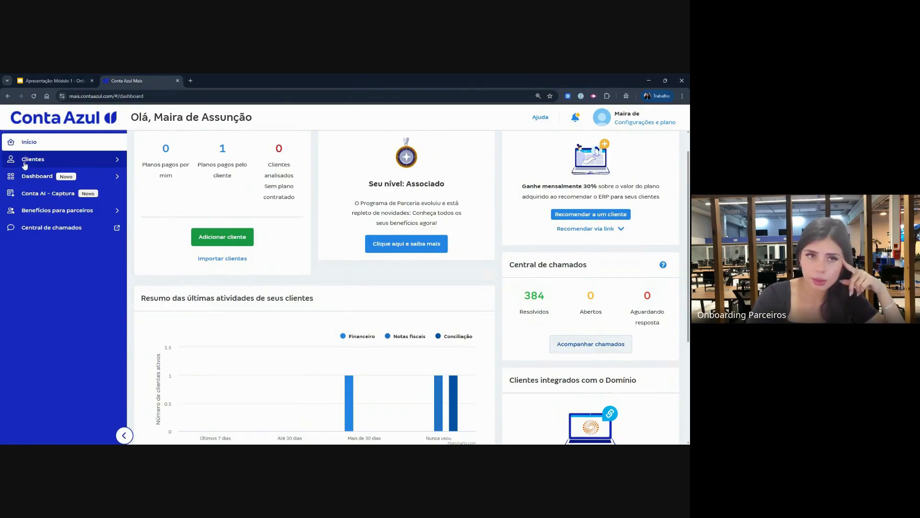
click(61, 159)
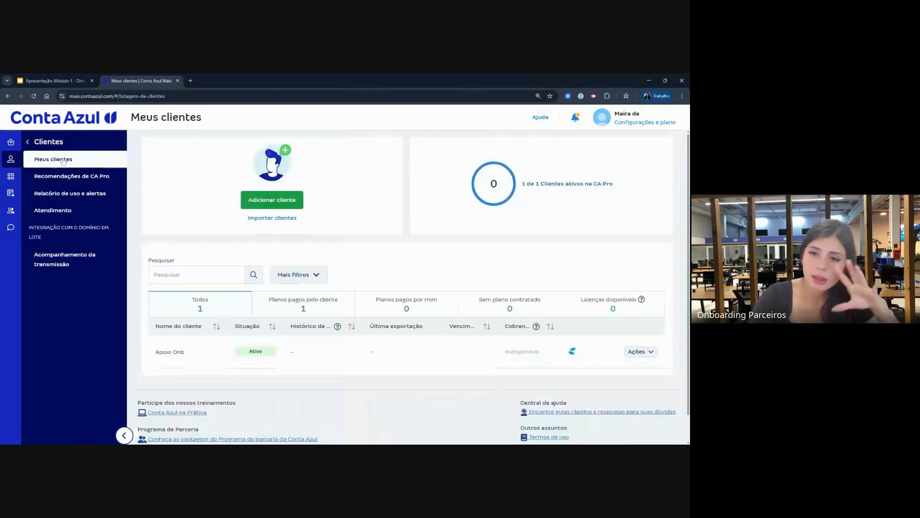
click(29, 141)
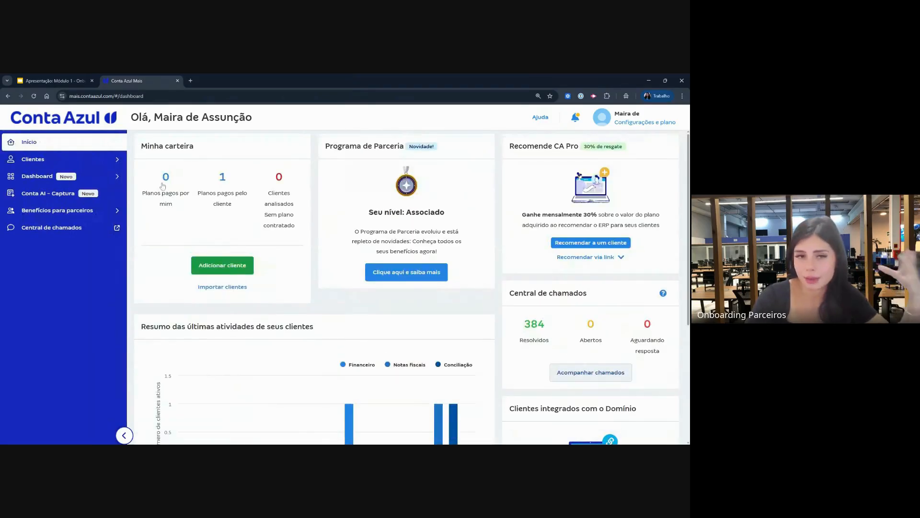
click(98, 160)
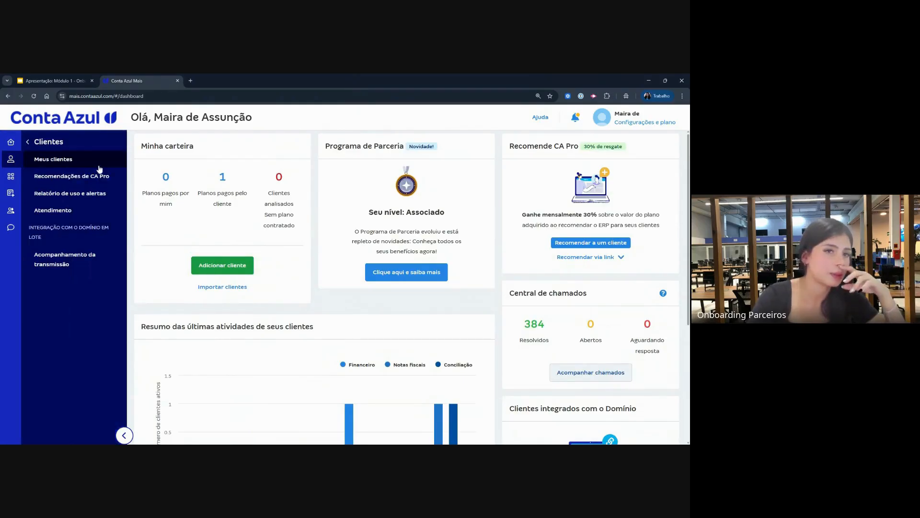
click(99, 166)
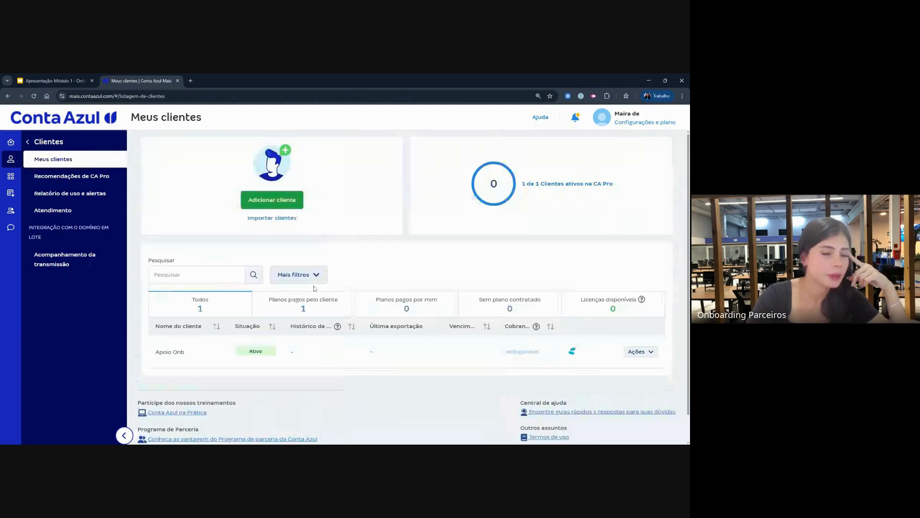
- Circle the client's CA Pro access icon and open the client's Conta Azul Pro account, ending the active session
scroll(315, 288, down, 1)
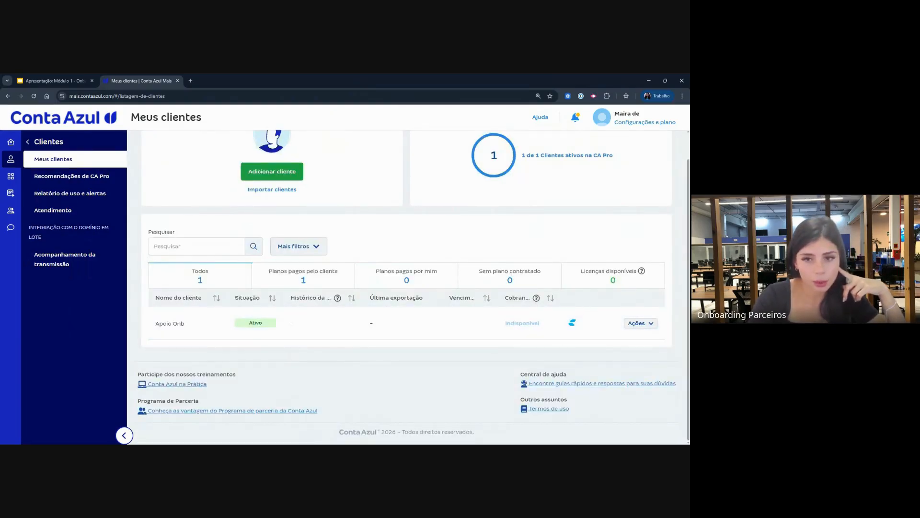
mouse_move(590, 296)
mouse_down()
mouse_move(539, 329)
mouse_move(600, 317)
mouse_move(539, 338)
mouse_up()
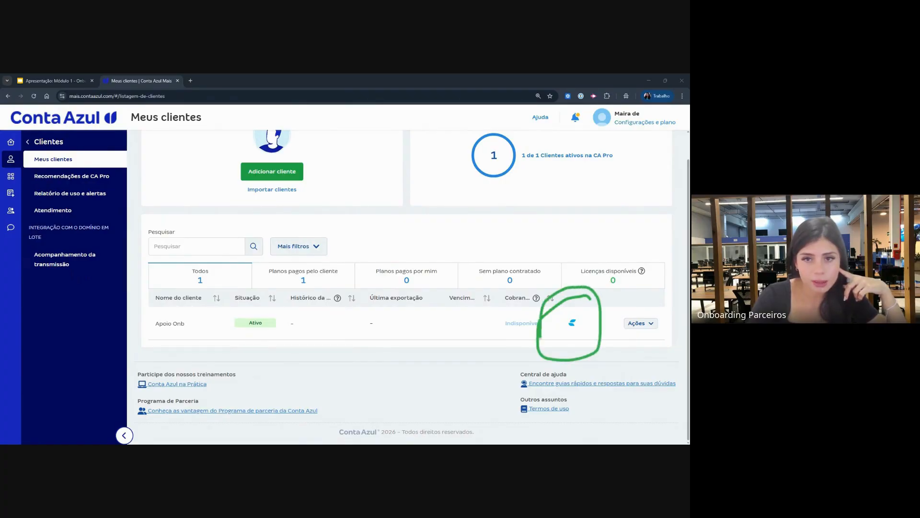
click(572, 324)
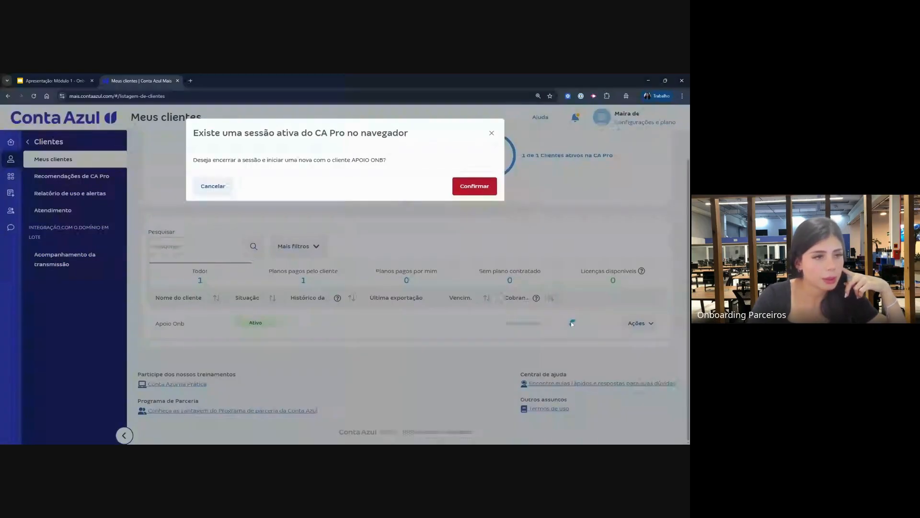
click(475, 185)
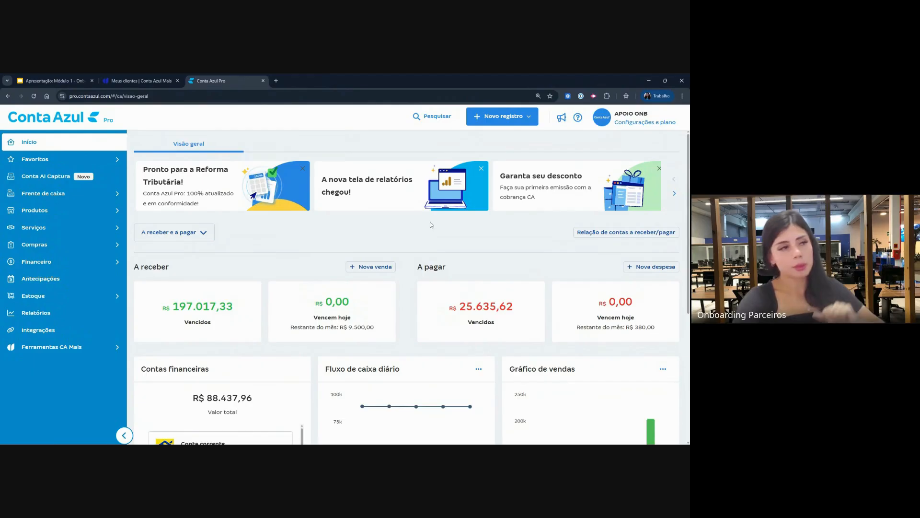
- Go back to Meus clientes, mark the client's row with the annotation pen and return to the client's Conta Azul Pro
click(166, 80)
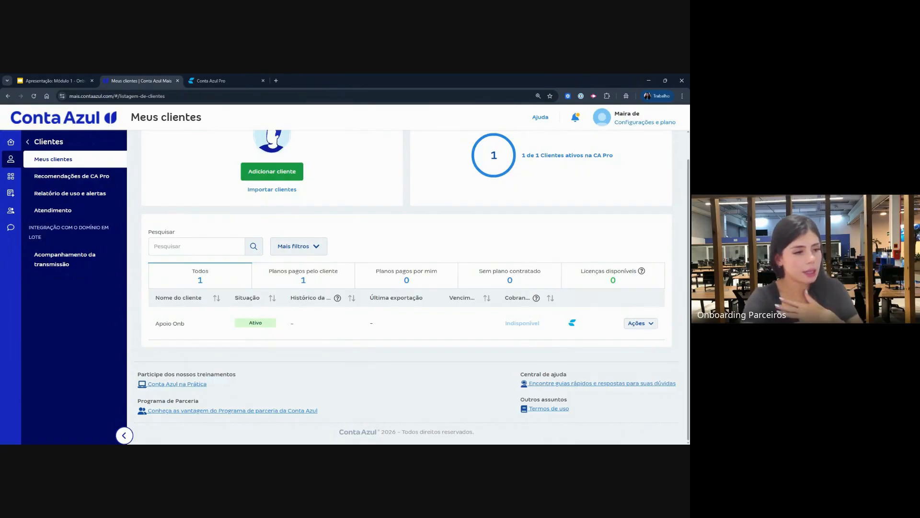
mouse_move(244, 344)
mouse_down()
mouse_move(189, 331)
mouse_move(121, 379)
mouse_move(244, 366)
mouse_move(225, 339)
mouse_up()
drag(148, 356, 203, 353)
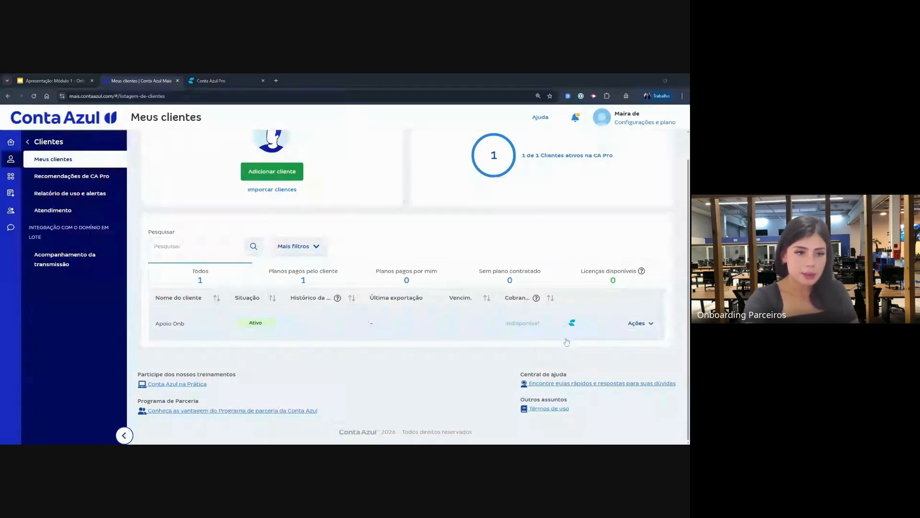
mouse_move(567, 342)
mouse_down()
mouse_move(542, 367)
mouse_move(605, 350)
mouse_move(567, 342)
mouse_up()
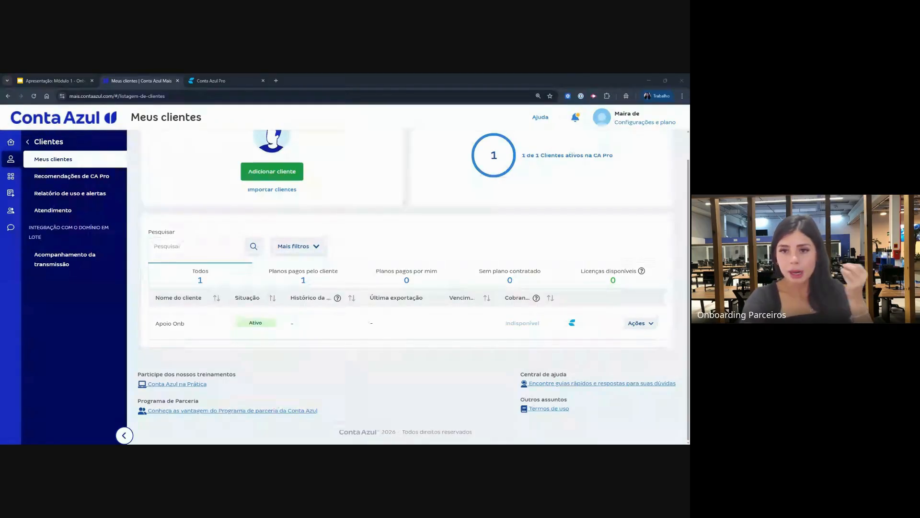
click(571, 325)
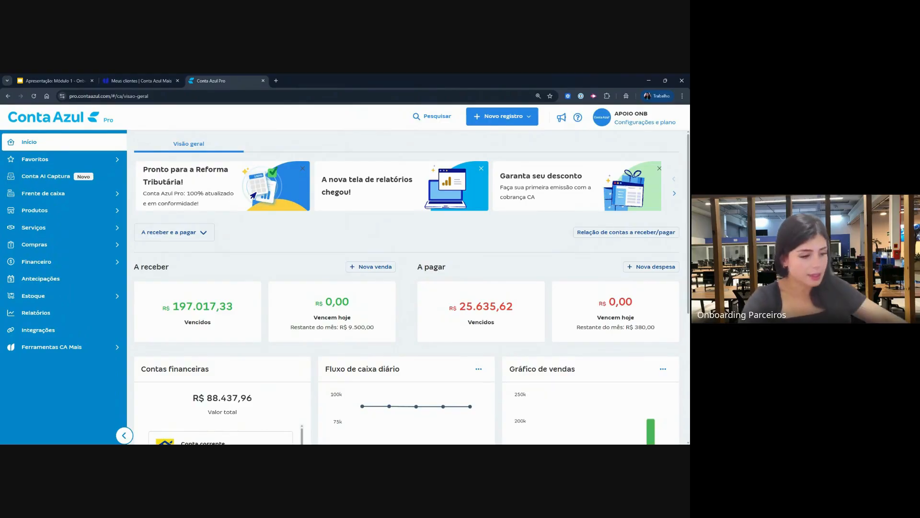
- Review the Visão geral page of Conta Azul Pro, covering A receber, A pagar, Contas financeiras, Fluxo de caixa diário and Gráfico de vendas
scroll(384, 238, up, 2)
scroll(385, 239, down, 2)
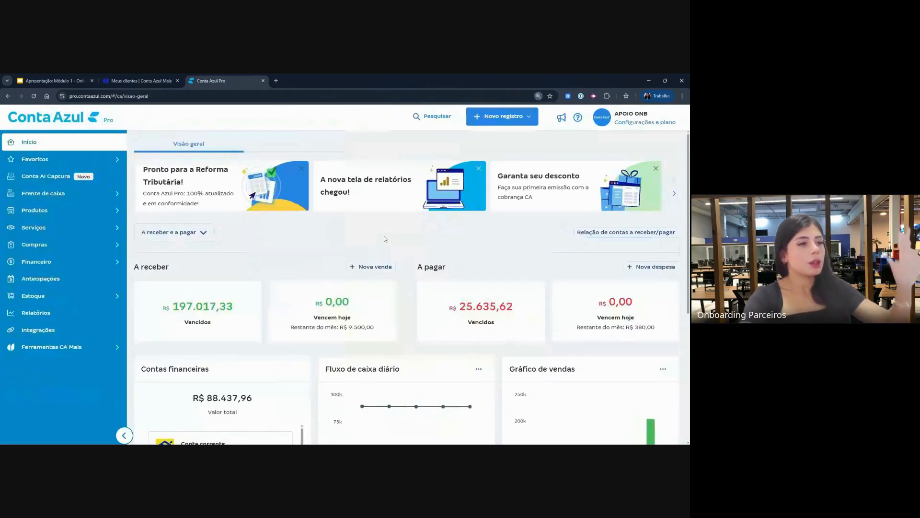
scroll(452, 283, down, 1)
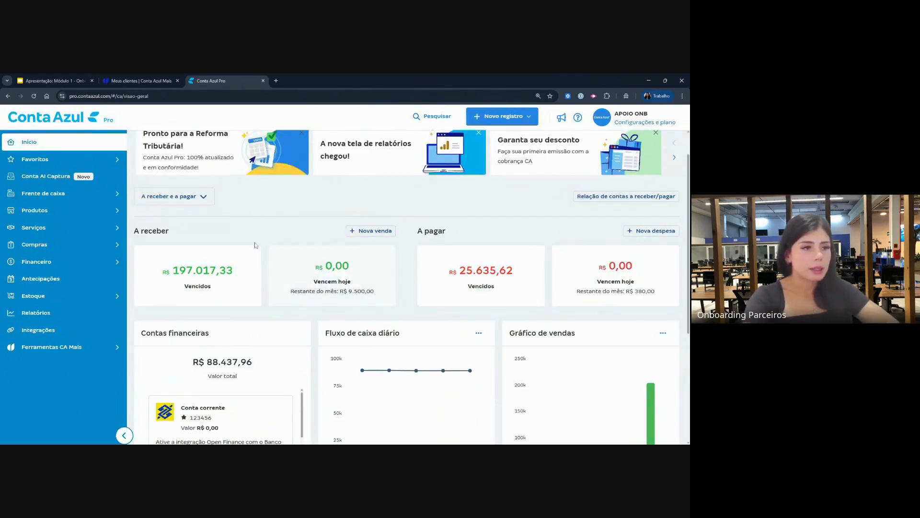
scroll(530, 275, down, 2)
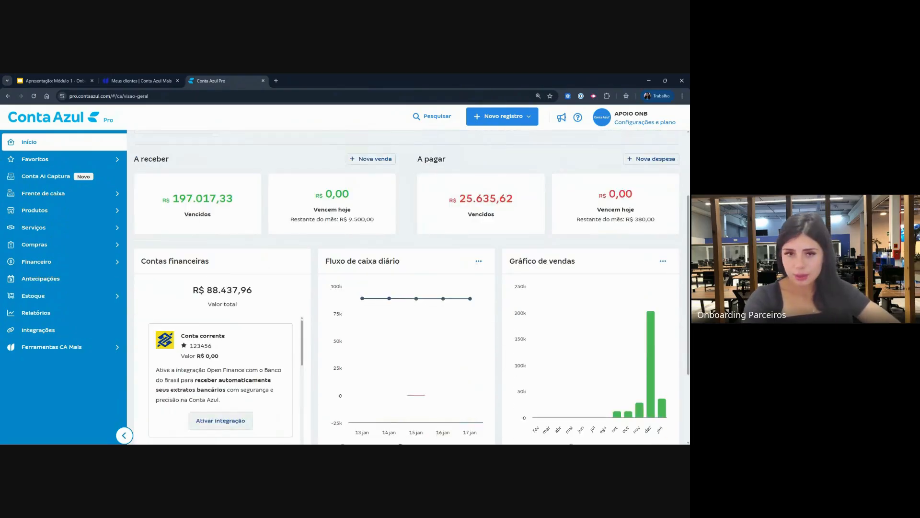
scroll(412, 293, down, 1)
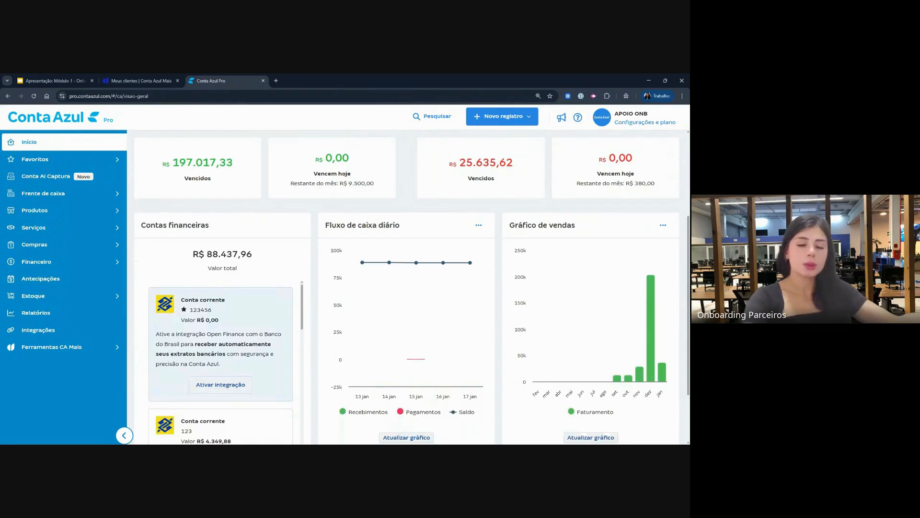
scroll(491, 334, up, 1)
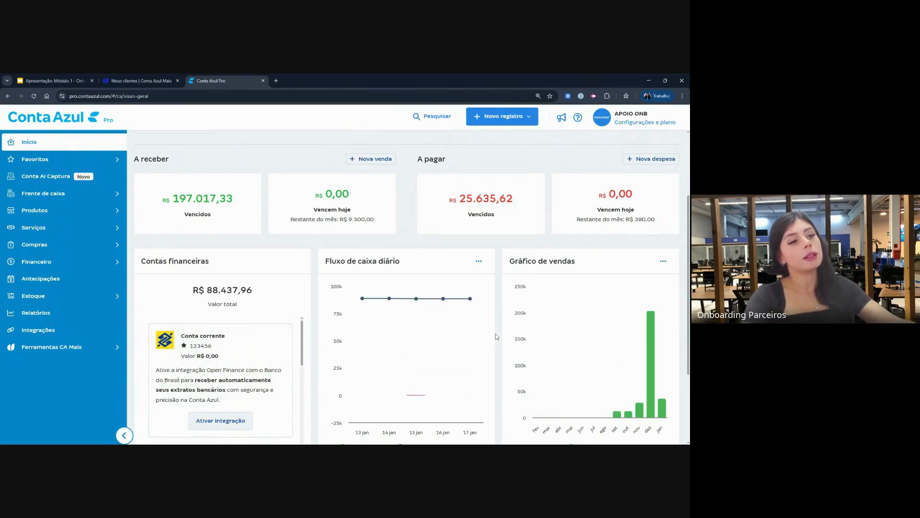
scroll(497, 336, up, 3)
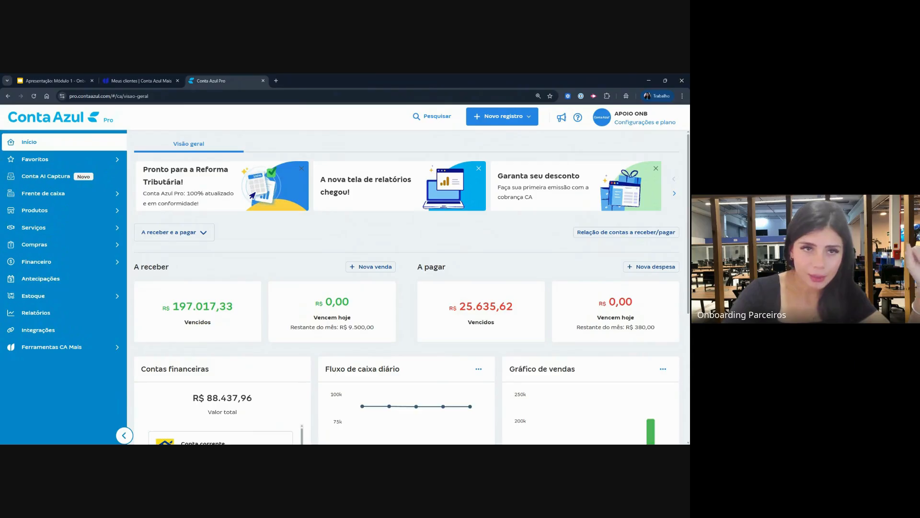
- Outline the Conta Azul Pro main menu from Início to Ferramentas CA Mais with the annotation pen and enlarge the page display
mouse_move(38, 127)
mouse_down()
mouse_move(118, 128)
mouse_move(145, 247)
mouse_move(140, 365)
mouse_move(35, 368)
mouse_move(1, 339)
mouse_up()
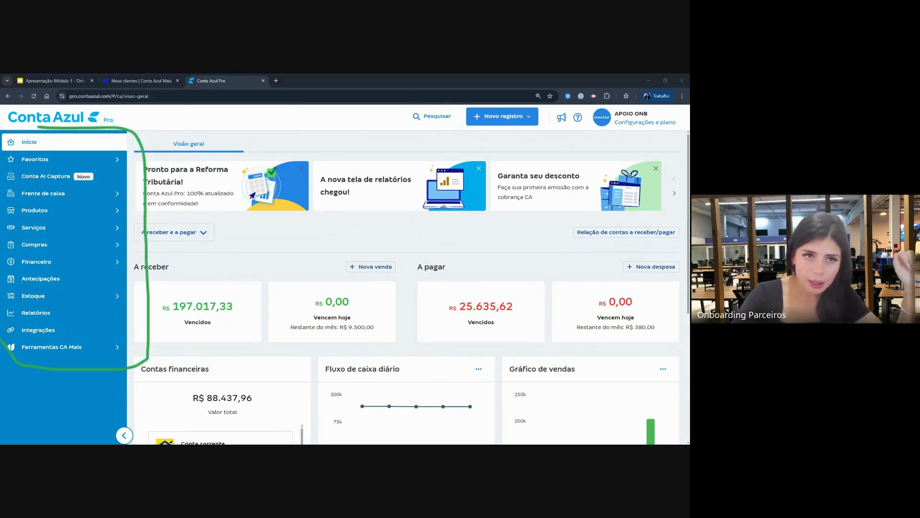
drag(1, 135, 45, 127)
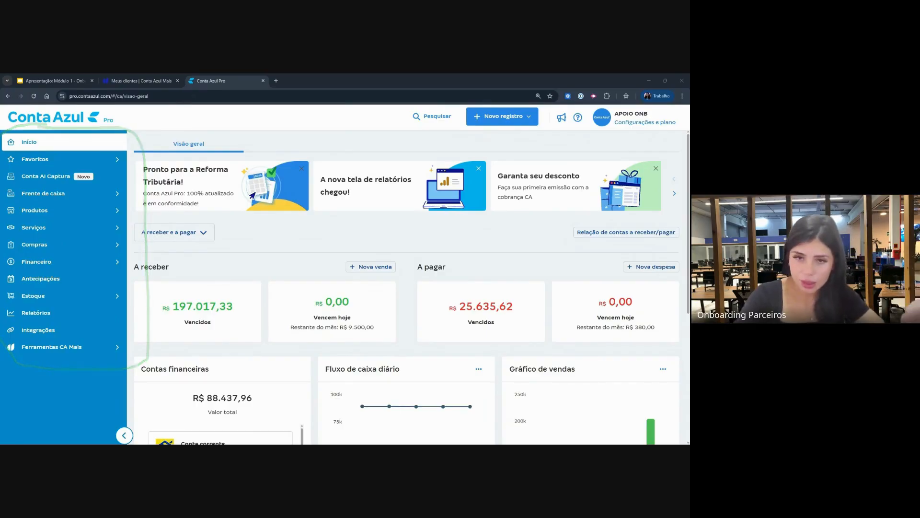
key(ctrl+plus)
key(ctrl+plus)
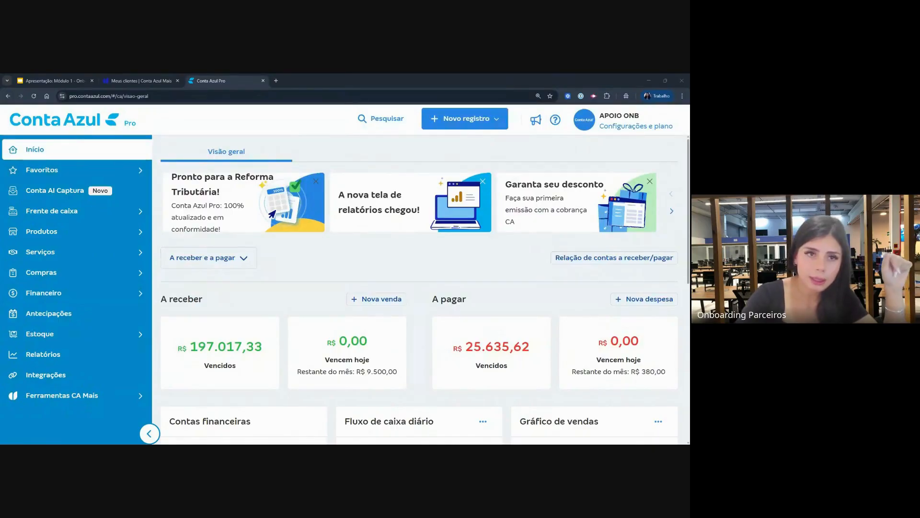
mouse_move(23, 117)
mouse_down()
mouse_move(174, 121)
mouse_move(158, 383)
mouse_move(102, 411)
mouse_move(22, 344)
mouse_move(18, 122)
mouse_up()
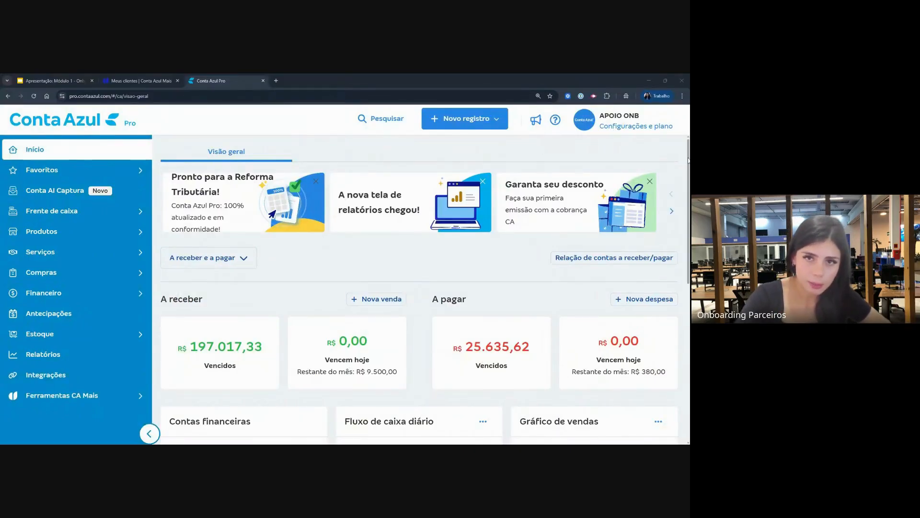
- Mark the account area with the annotation pen, show the Configurações e plano options and close them again
mouse_move(563, 101)
mouse_down()
mouse_move(545, 151)
mouse_move(688, 167)
mouse_move(659, 87)
mouse_move(568, 115)
mouse_up()
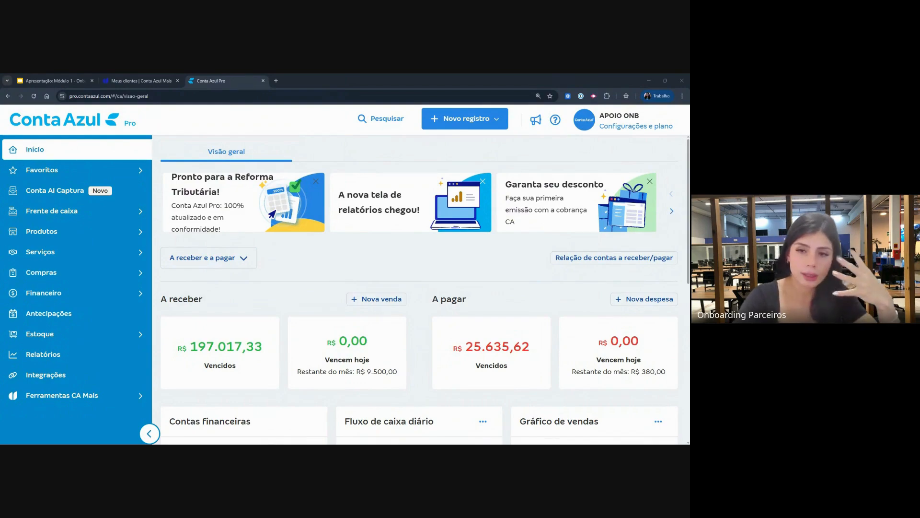
click(616, 129)
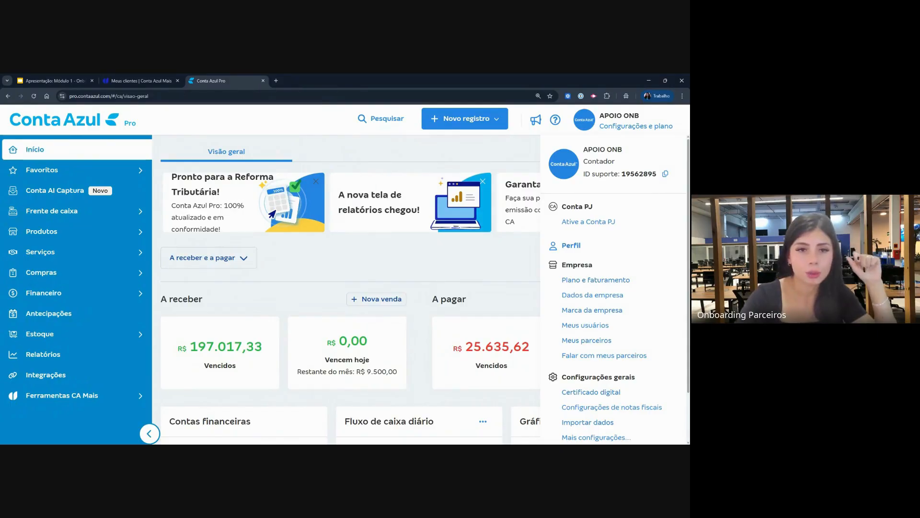
mouse_move(15, 282)
mouse_down()
mouse_move(151, 285)
mouse_move(120, 305)
mouse_move(11, 301)
mouse_move(18, 279)
mouse_up()
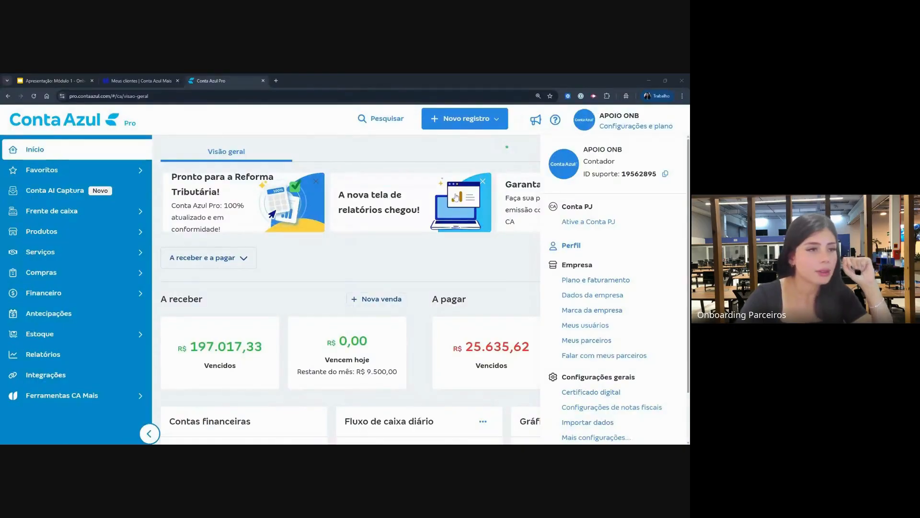
click(434, 167)
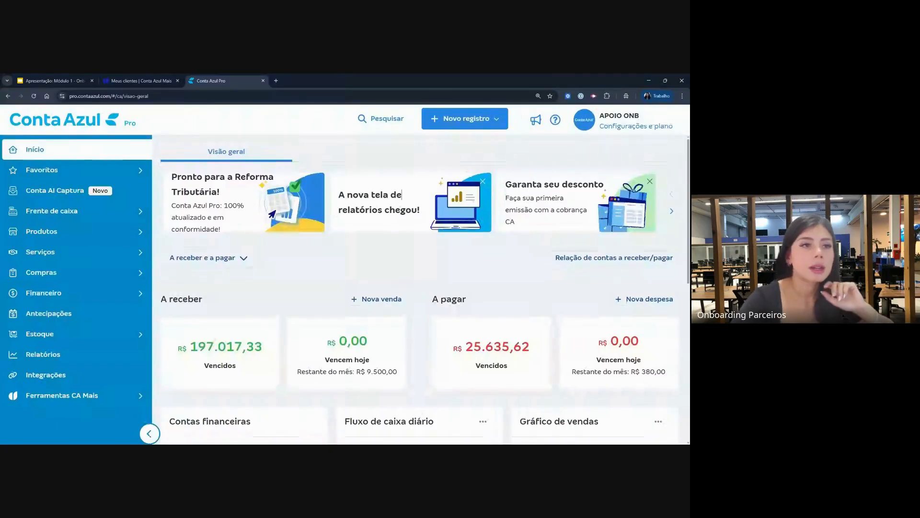
- Open the Dados da empresa settings from Configurações e plano and point out the company's CNPJ field
click(623, 126)
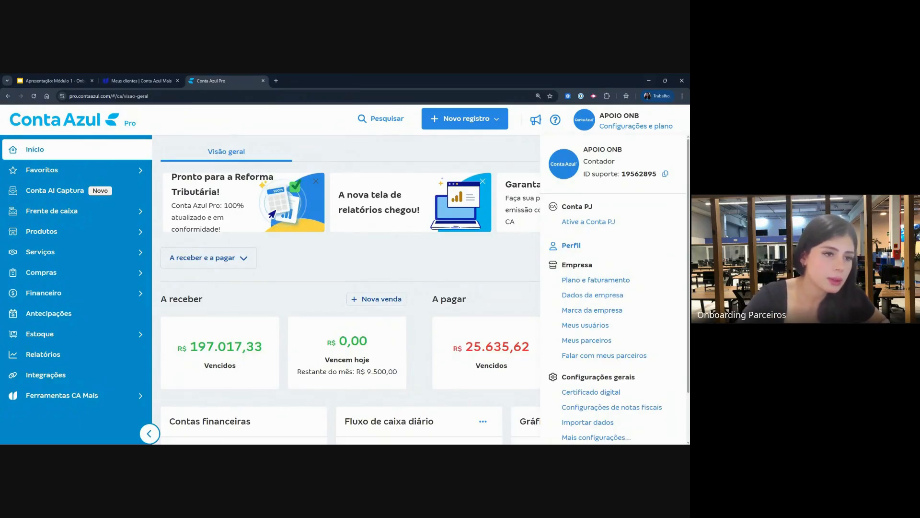
mouse_move(626, 284)
mouse_down()
mouse_move(572, 283)
mouse_move(649, 314)
mouse_move(657, 282)
mouse_up()
click(603, 300)
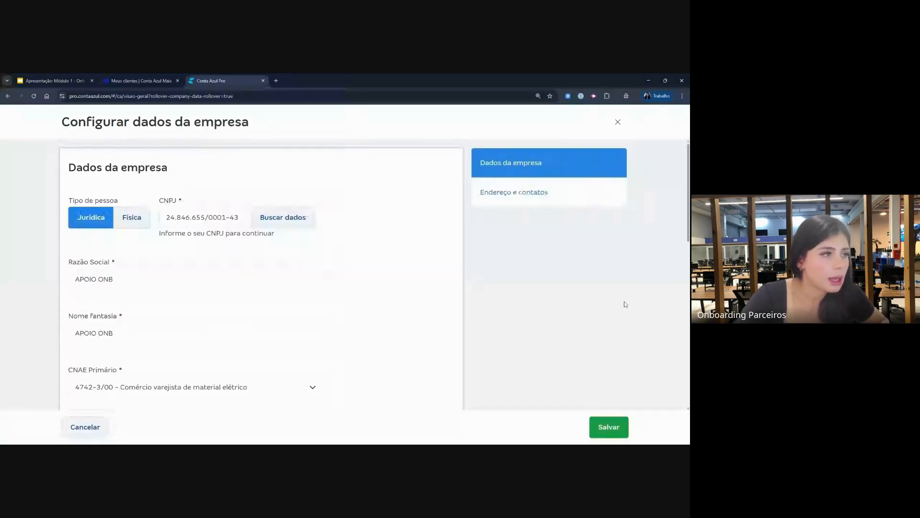
triple_click(201, 217)
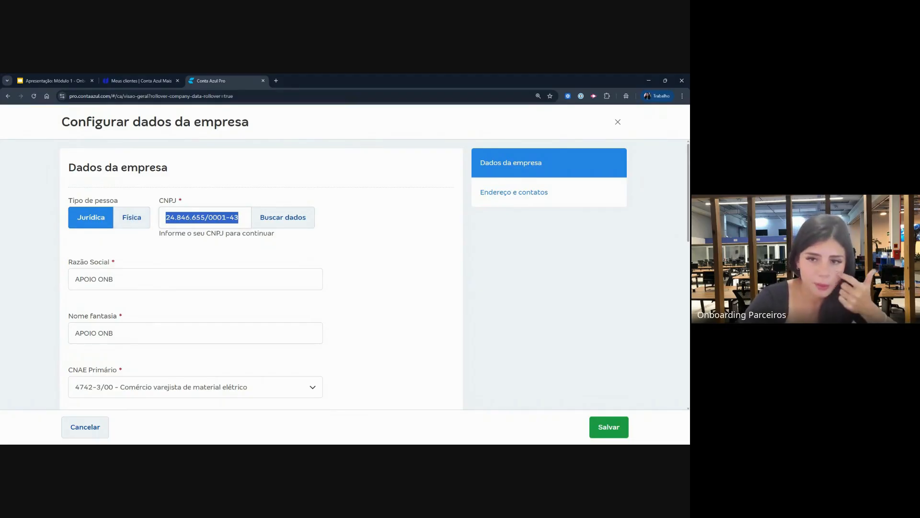
click(317, 252)
- Review the Razão Social, Nome fantasia, CNAE Primário, Data de fundação, Regime de tributação and Optante MEI fields in the company data
scroll(311, 254, down, 1)
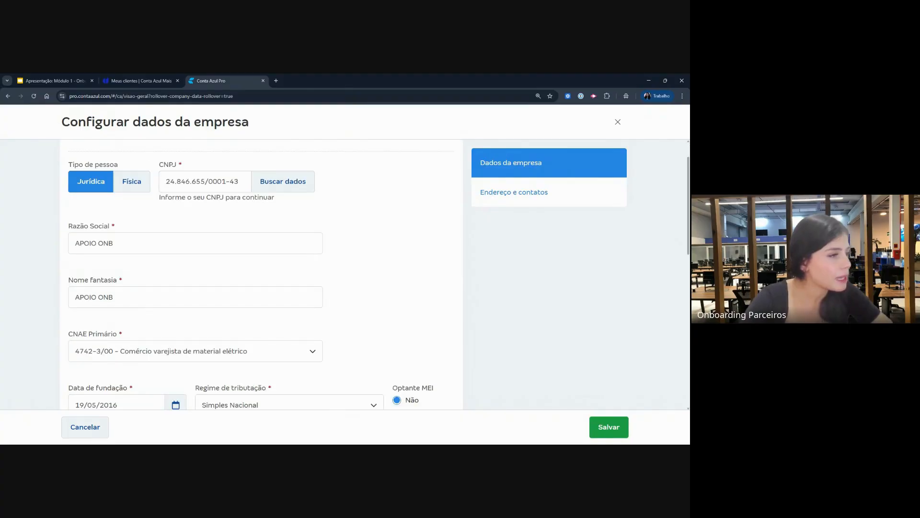
triple_click(113, 243)
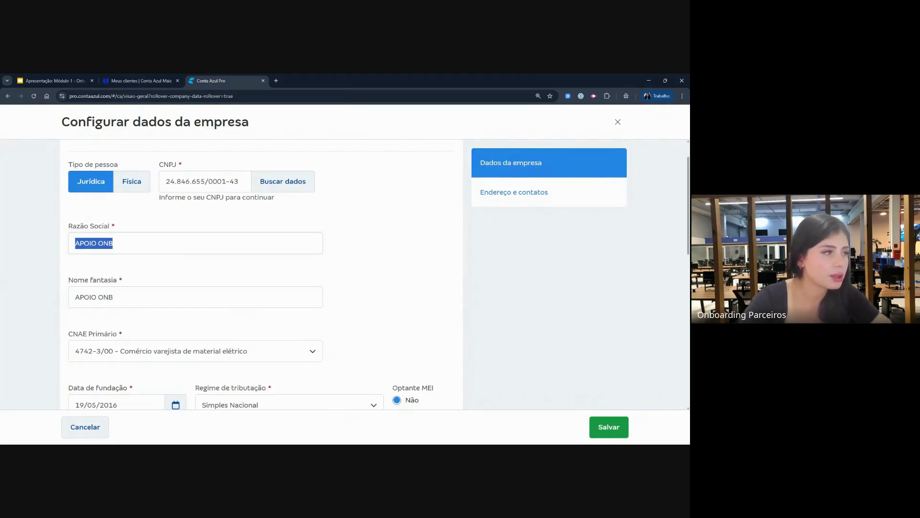
key(Tab)
click(171, 270)
scroll(182, 277, down, 2)
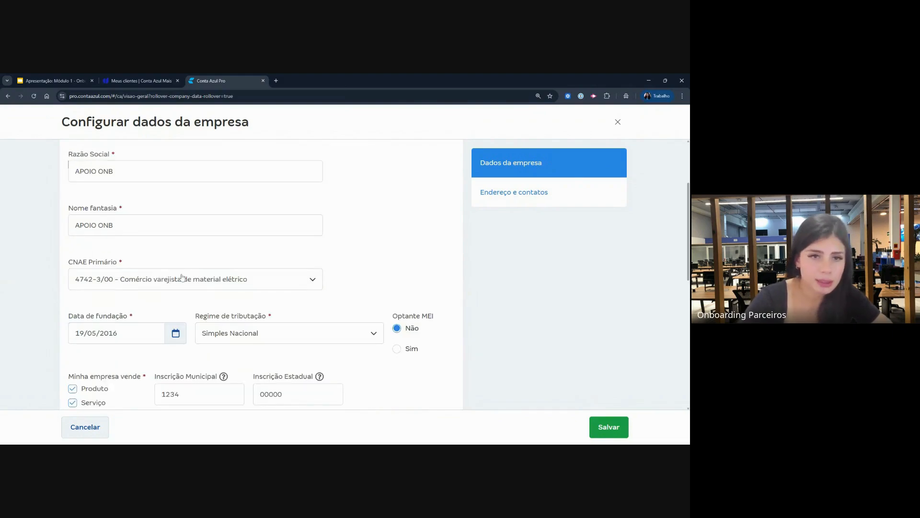
mouse_move(150, 259)
mouse_down()
mouse_move(30, 267)
mouse_move(352, 297)
mouse_move(271, 236)
mouse_up()
scroll(290, 305, down, 1)
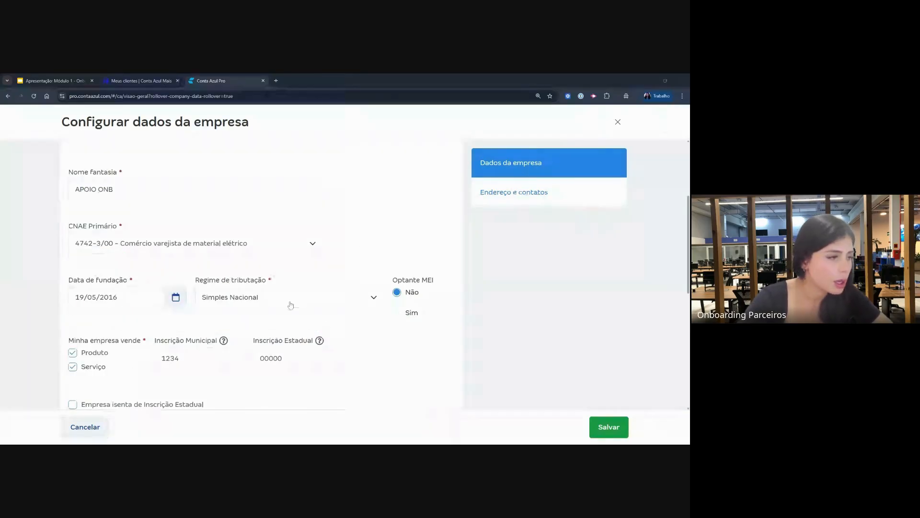
scroll(257, 305, down, 1)
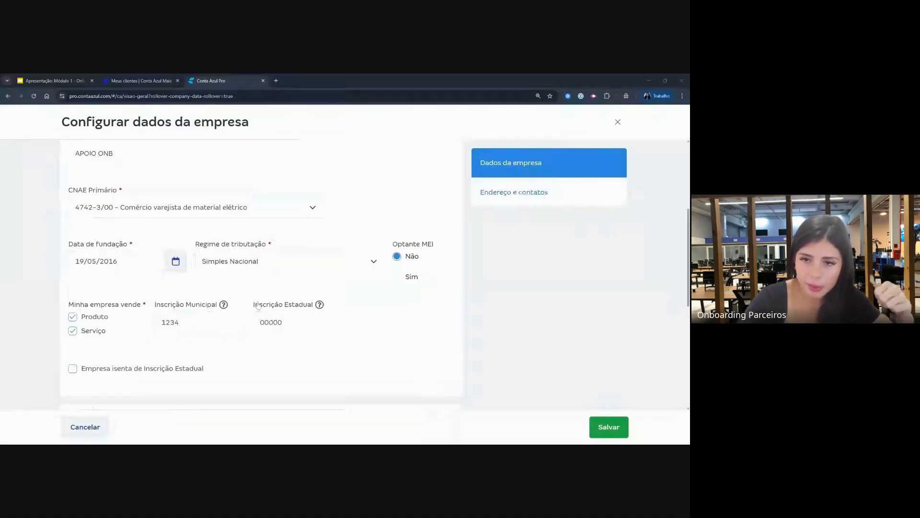
- Demonstrate the Produto and Serviço options under Minha empresa vende by toggling each one, ending with only Serviço selected
click(76, 321)
drag(94, 307, 127, 308)
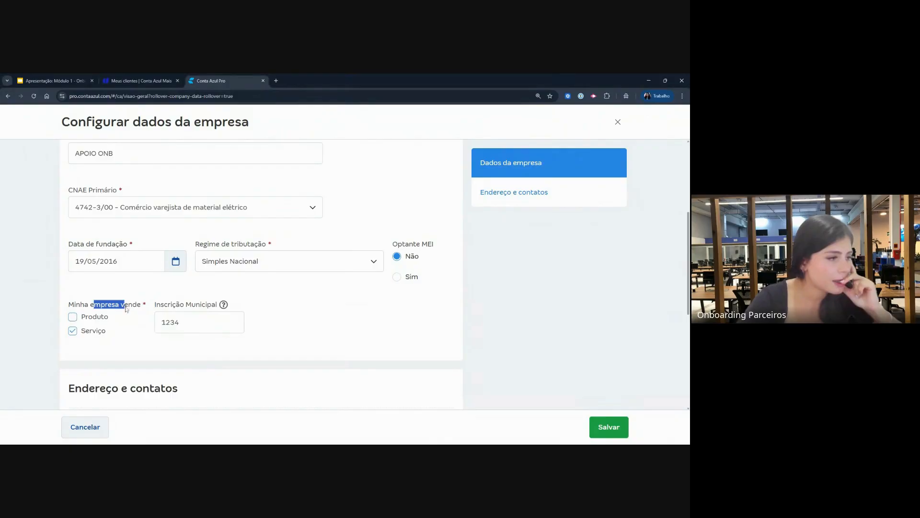
triple_click(85, 306)
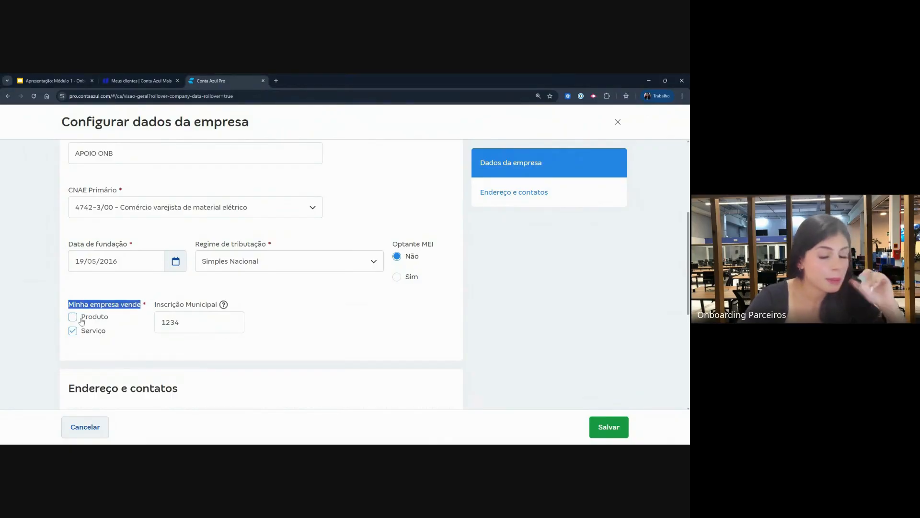
click(79, 319)
click(76, 330)
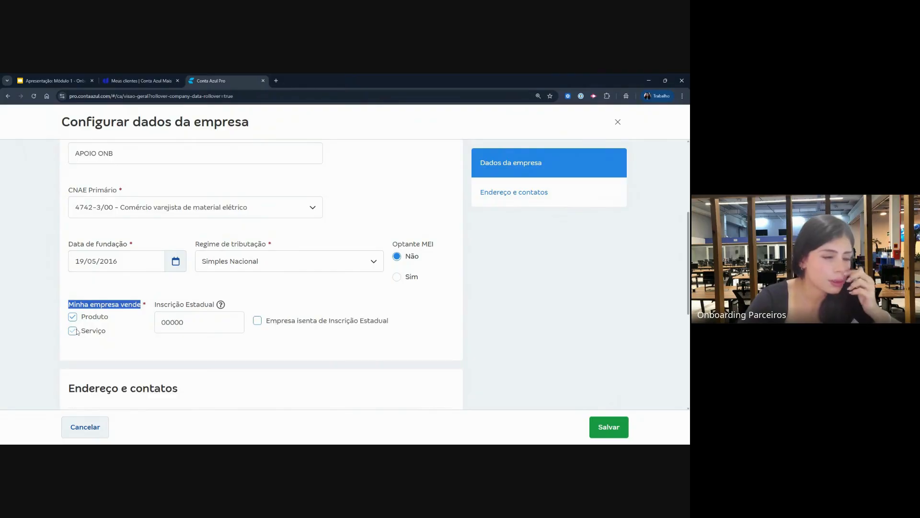
click(73, 331)
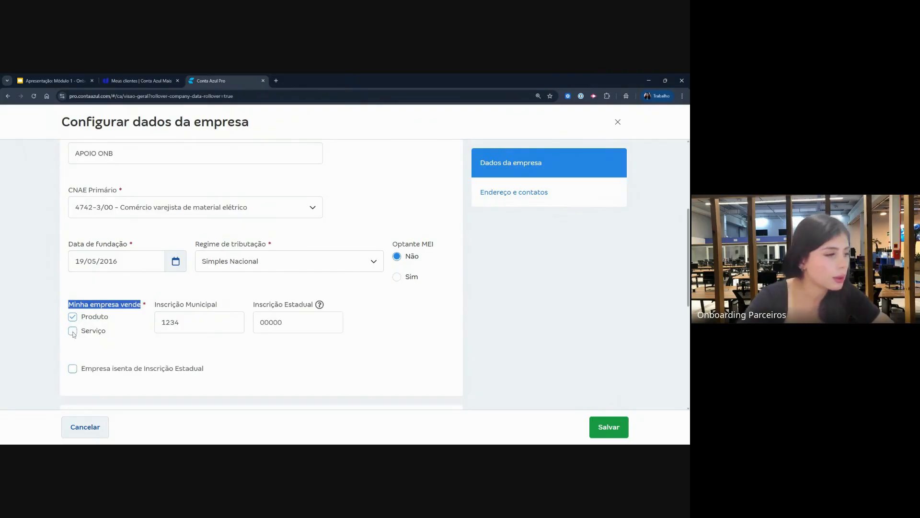
click(74, 317)
- Replace the Inscrição Municipal with a sample registration number
click(179, 322)
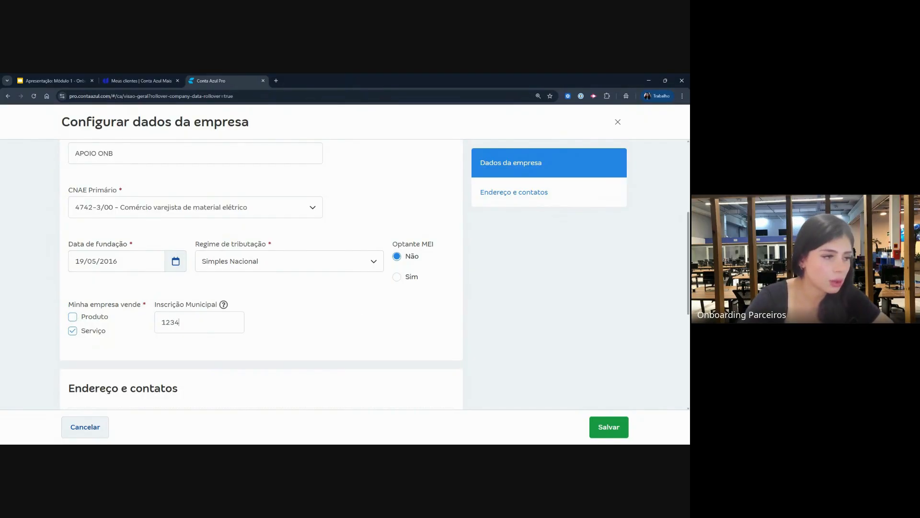
text(5415)
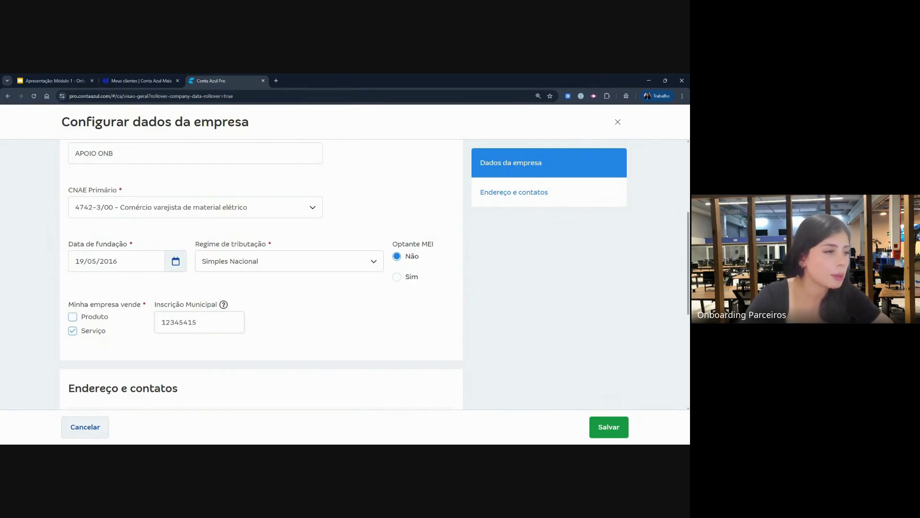
double_click(152, 324)
key(BackSpace)
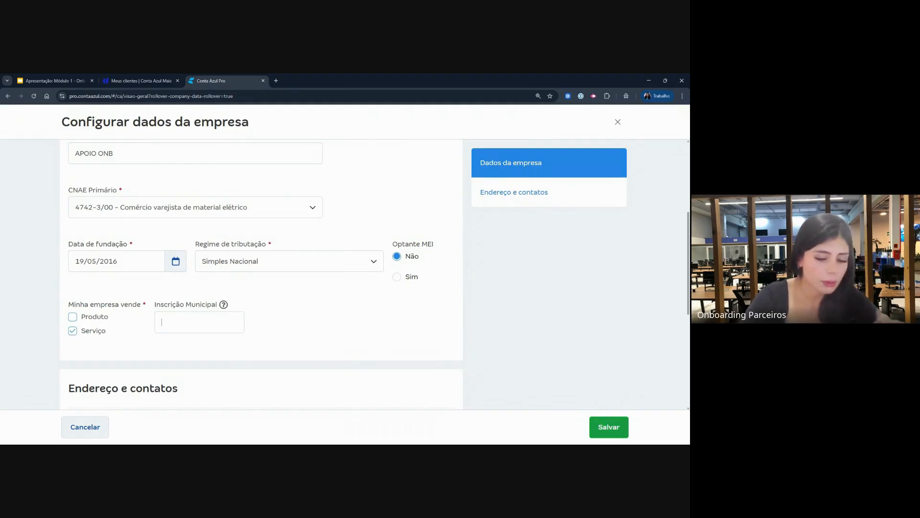
text(54145)
- Review the Endereço e contatos section including the company e-mail, and close the company data form without saving
scroll(253, 338, down, 2)
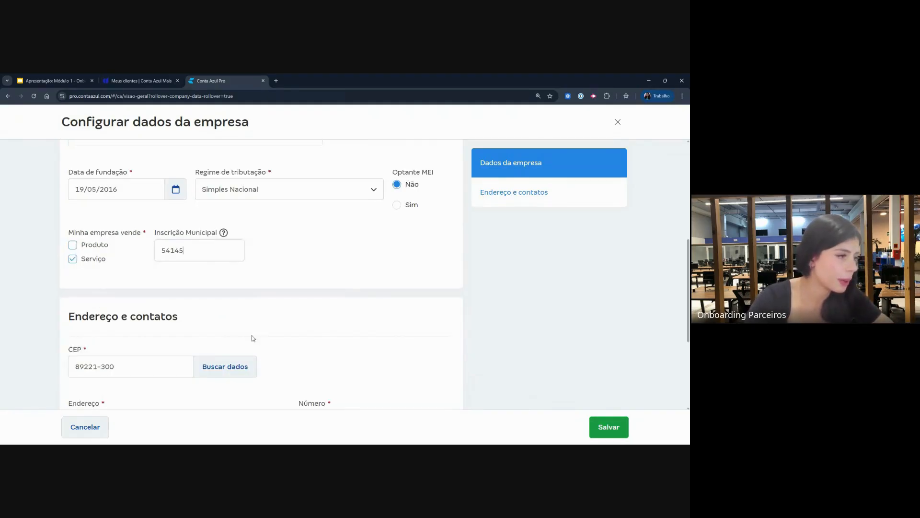
scroll(373, 309, down, 3)
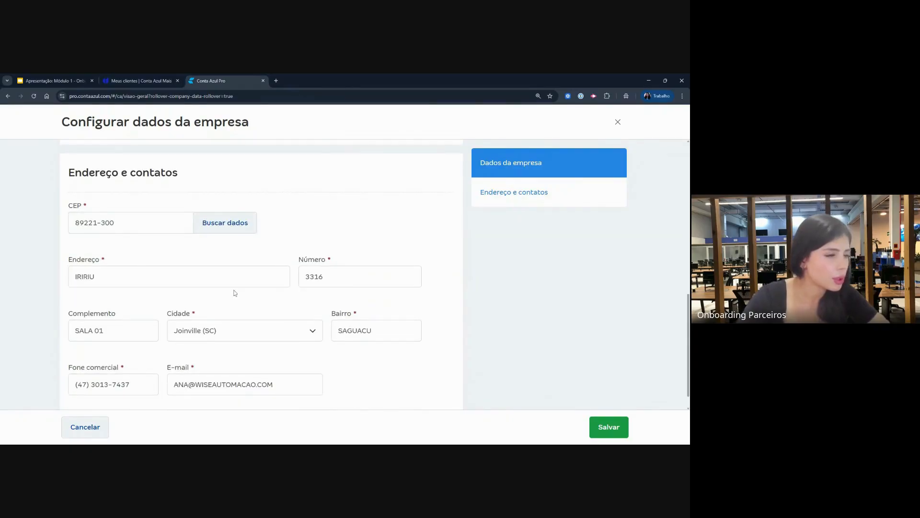
scroll(236, 294, down, 1)
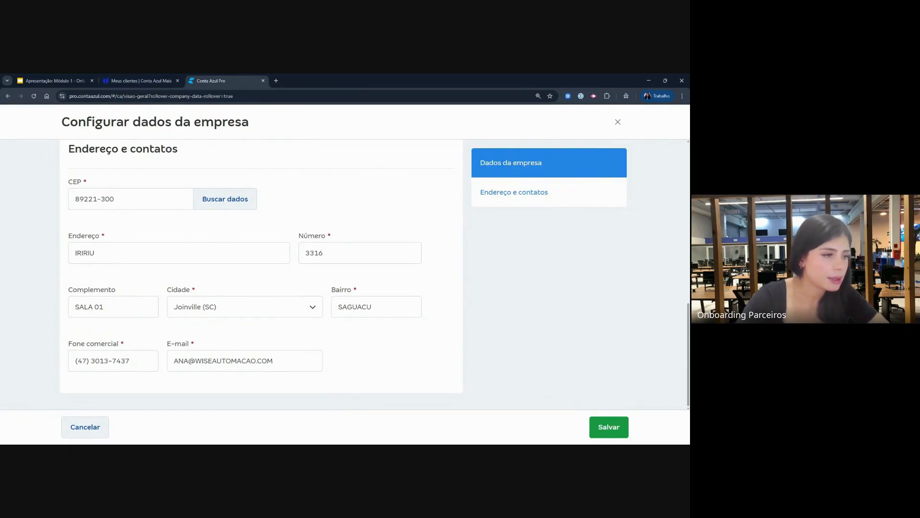
drag(280, 361, 171, 361)
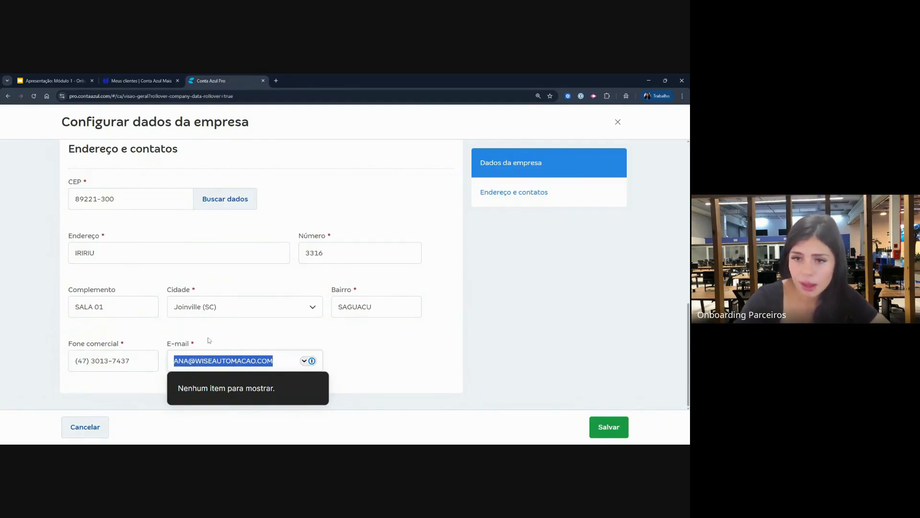
scroll(201, 278, up, 2)
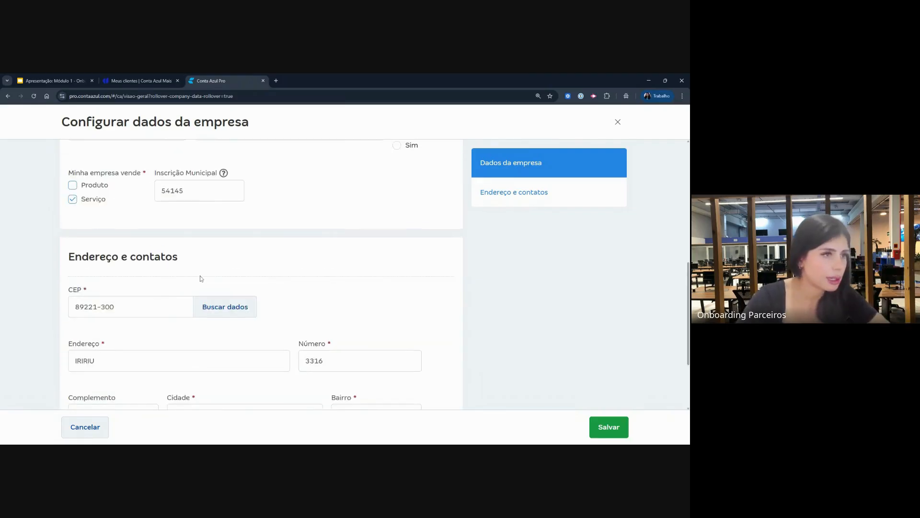
scroll(199, 275, up, 6)
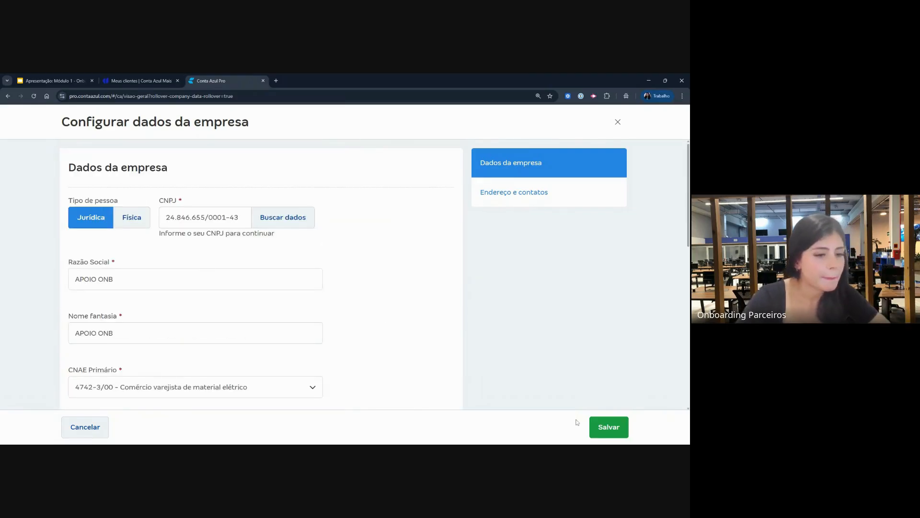
click(618, 122)
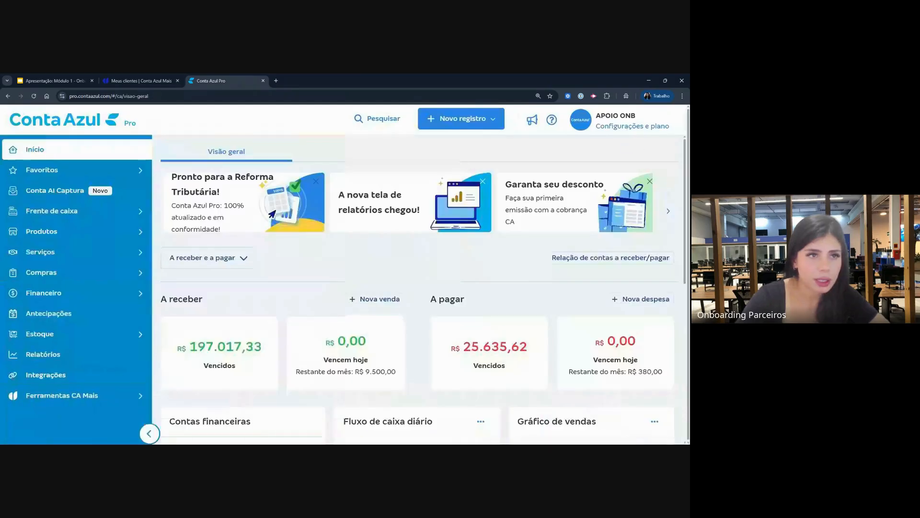
- Mark the account area with the annotation pen, reopen Dados da empresa and change the Razão Social to MOTOS SA
mouse_move(650, 108)
mouse_down()
mouse_move(582, 105)
mouse_move(604, 157)
mouse_move(653, 107)
mouse_move(599, 113)
mouse_move(564, 143)
mouse_move(582, 133)
mouse_up()
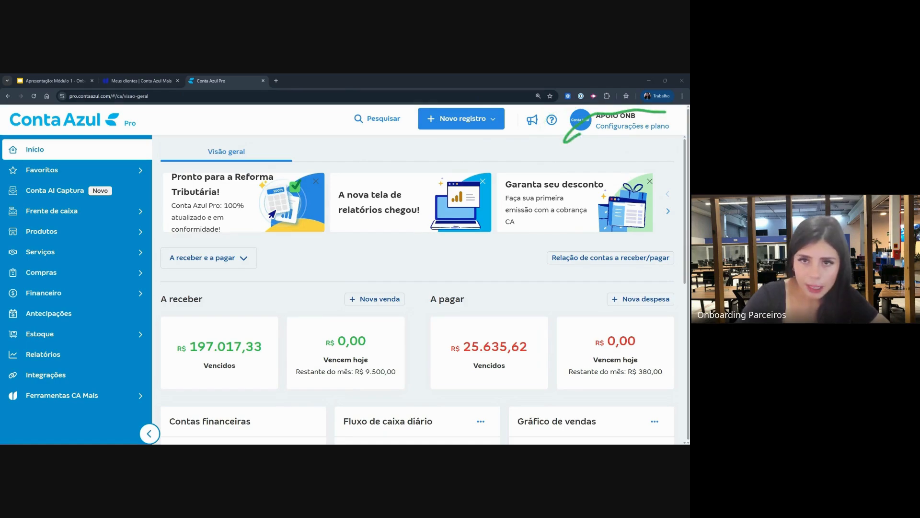
click(636, 126)
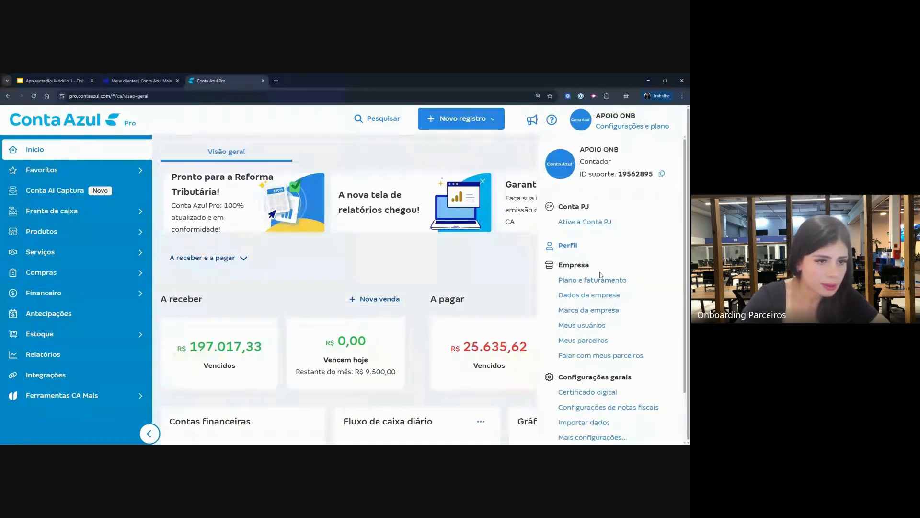
click(594, 300)
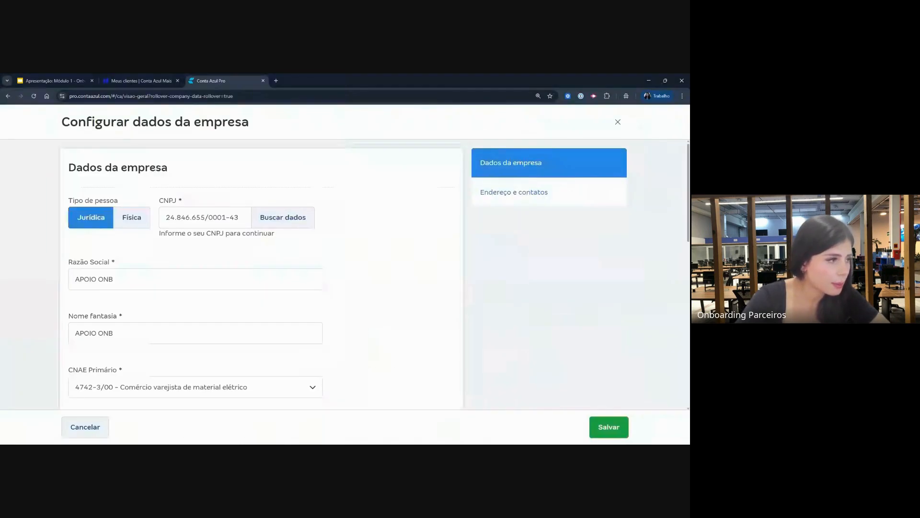
drag(74, 279, 113, 279)
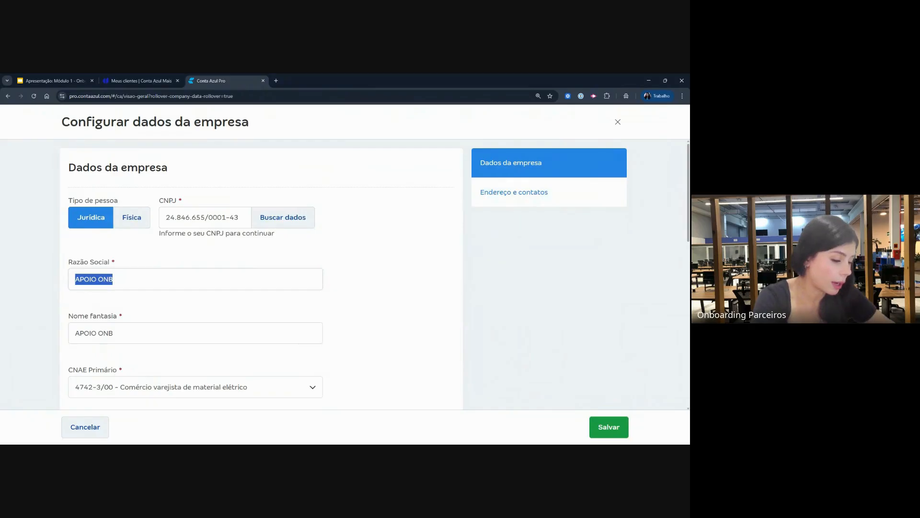
text(MOT)
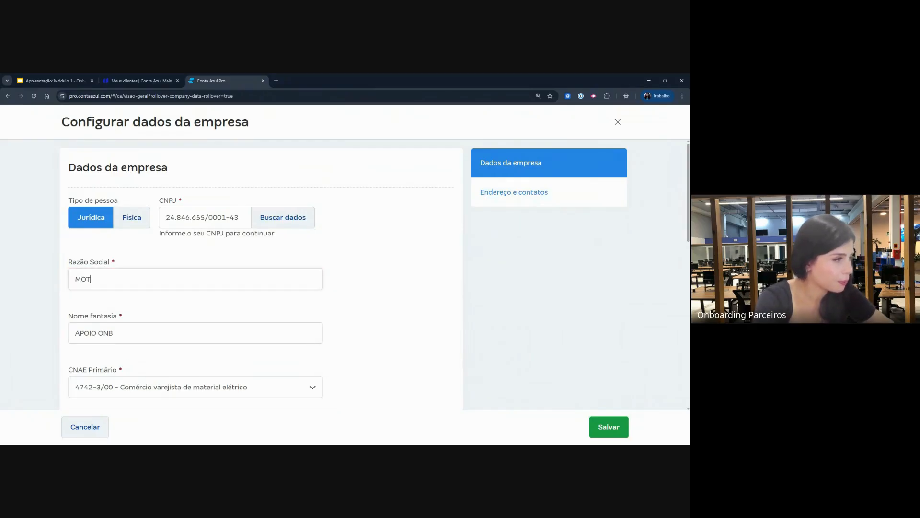
text(OS SA)
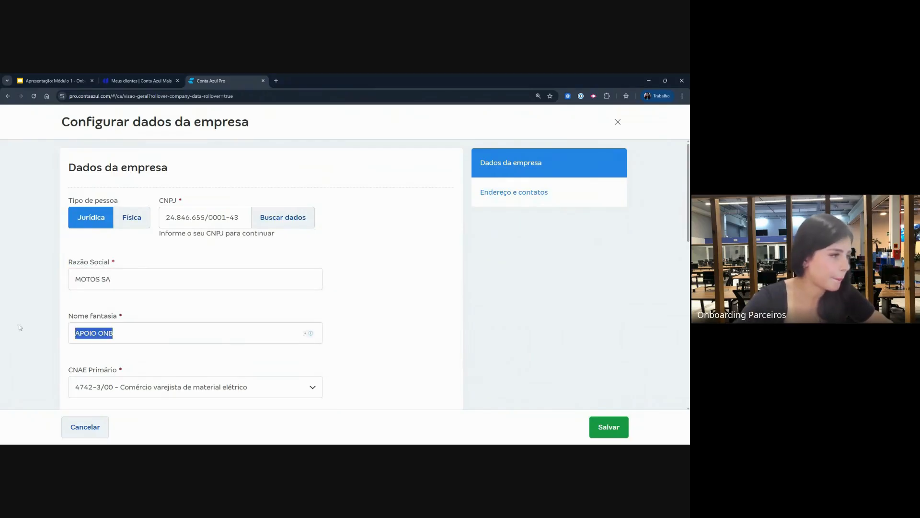
- Copy the Razão Social MOTOS SA into Nome fantasia and save the company data
key(ctrl+a)
key(ctrl+c)
click(76, 333)
key(ctrl+a)
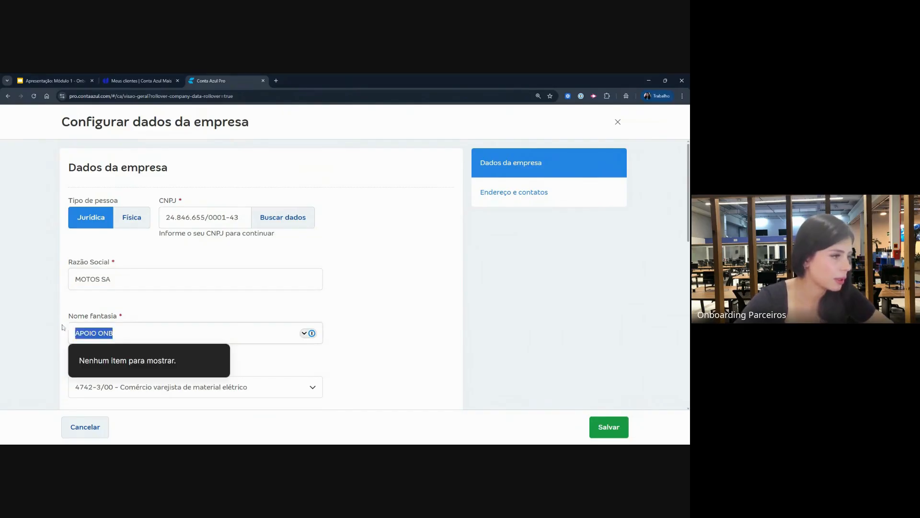
key(ctrl+v)
click(609, 427)
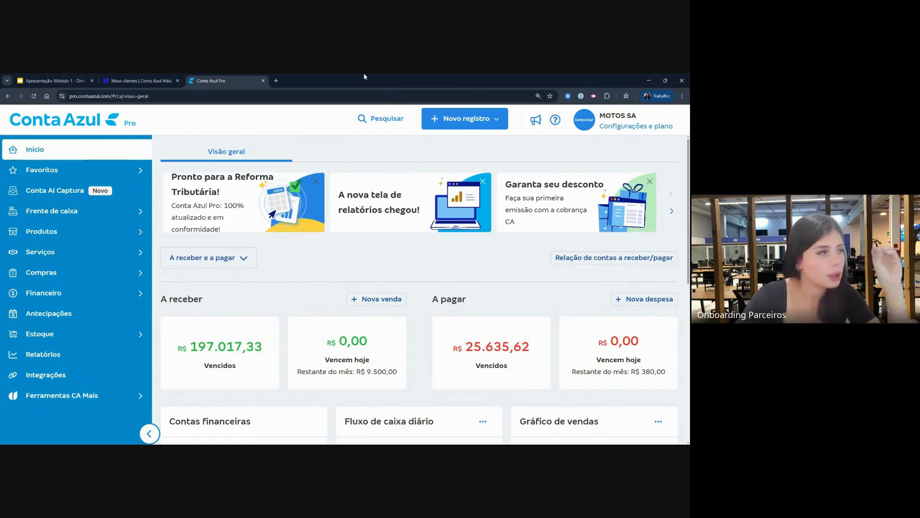
- Mark the client's name in Meus clientes and the company name in Conta Azul Pro for comparison, and reopen Configurações e plano
click(139, 81)
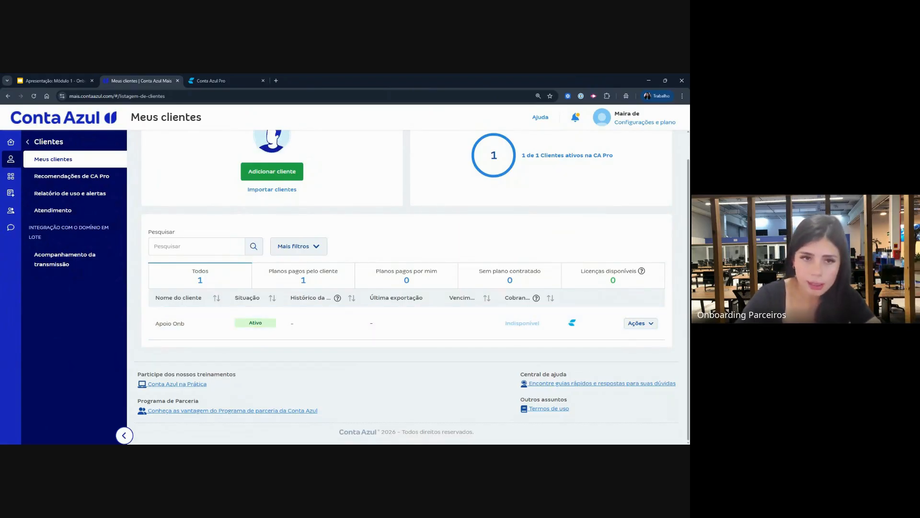
mouse_move(191, 301)
mouse_down()
mouse_move(219, 320)
mouse_move(204, 308)
mouse_up()
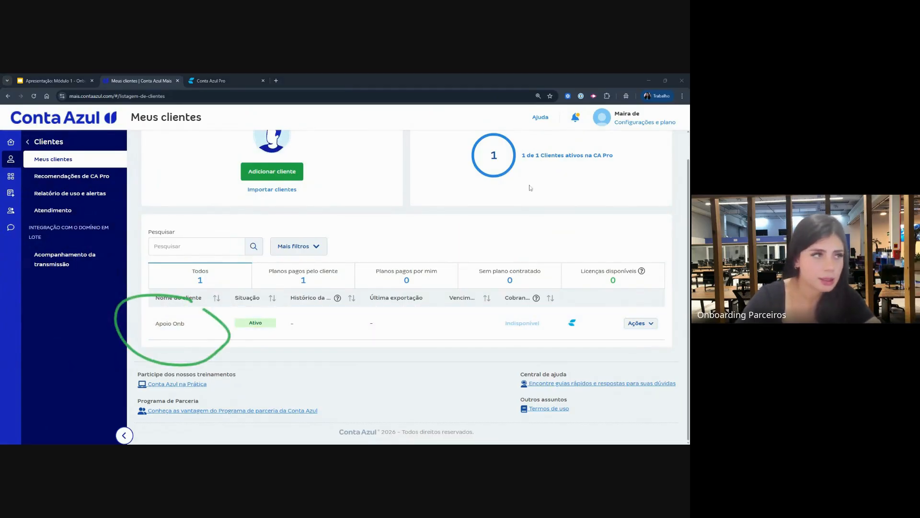
click(203, 79)
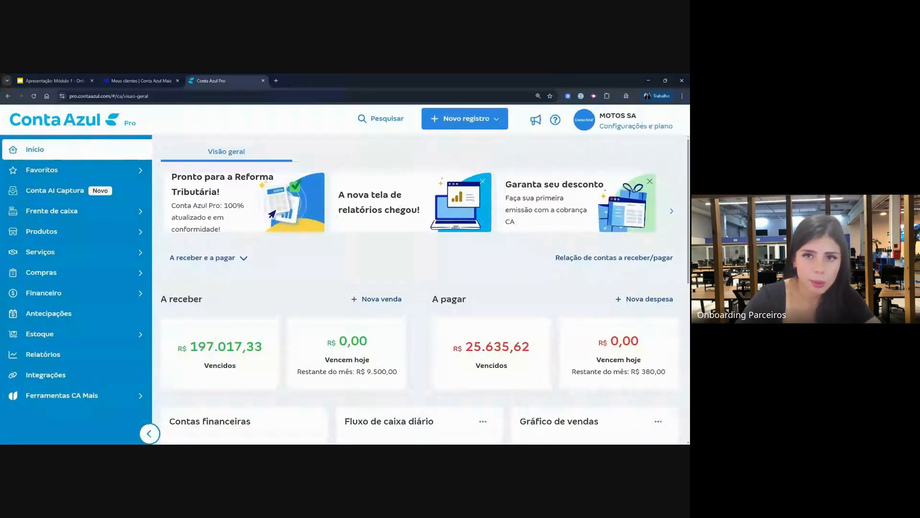
mouse_move(640, 94)
mouse_down()
mouse_move(616, 96)
mouse_move(651, 86)
mouse_up()
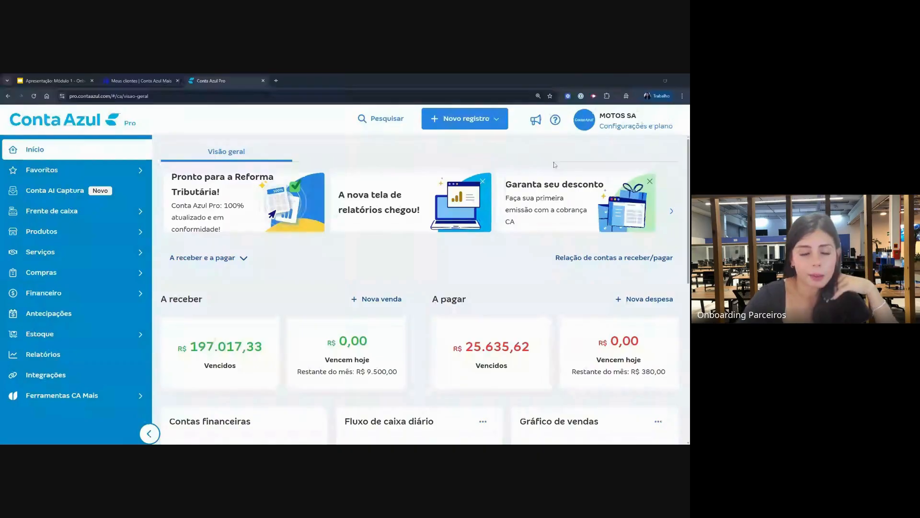
click(620, 131)
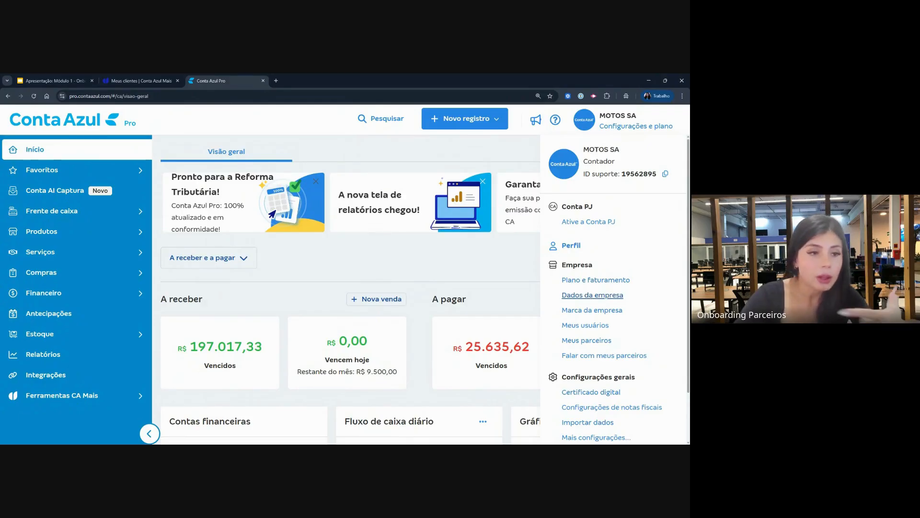
- Open the Certificado digital settings and mark the certificate's Situação and the A1 file import area with the annotation pen
scroll(602, 314, down, 1)
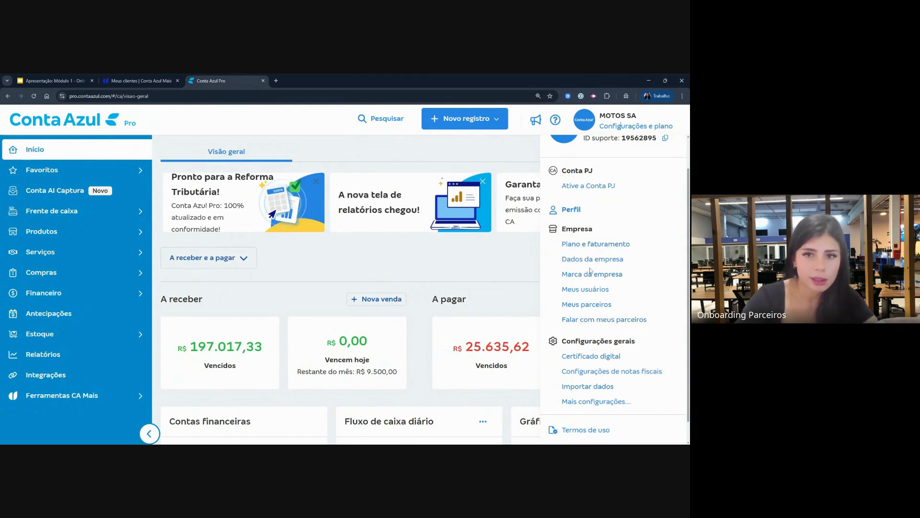
click(594, 357)
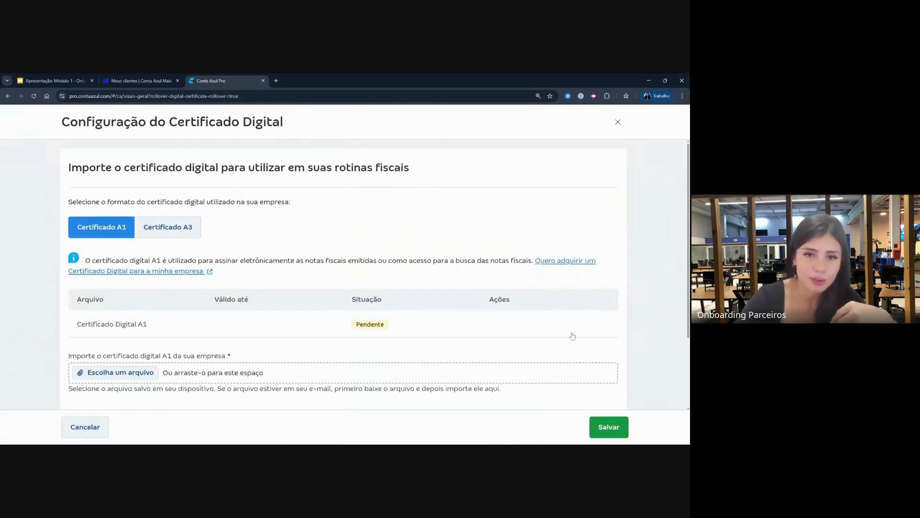
scroll(567, 314, down, 1)
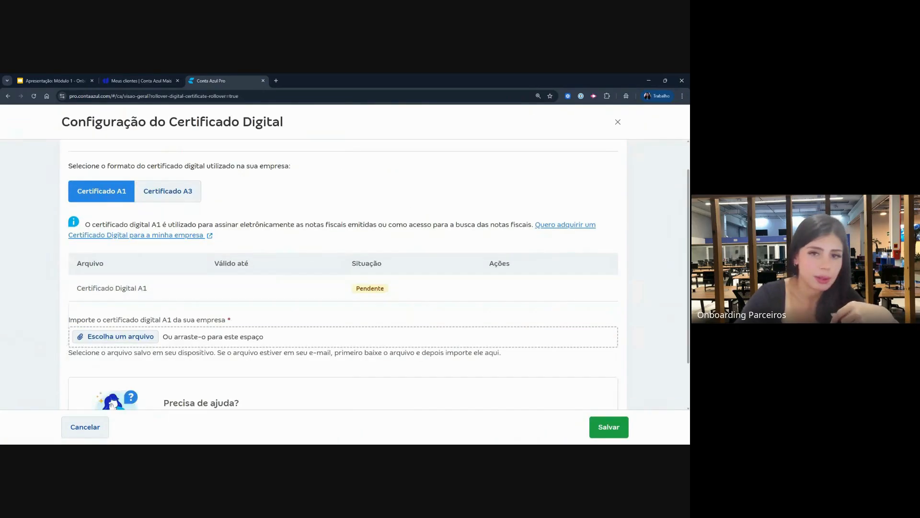
mouse_move(406, 245)
mouse_down()
mouse_move(395, 299)
mouse_move(393, 264)
mouse_up()
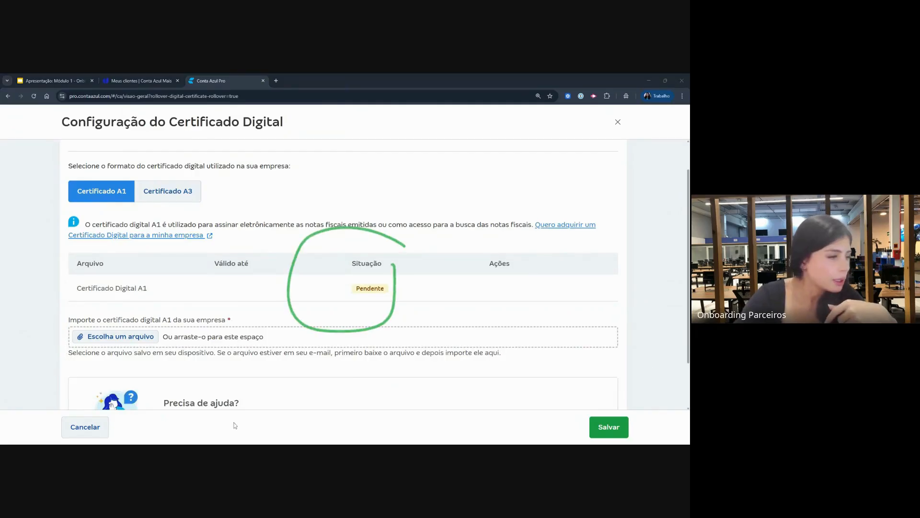
mouse_move(158, 311)
mouse_down()
mouse_move(85, 370)
mouse_move(155, 318)
mouse_up()
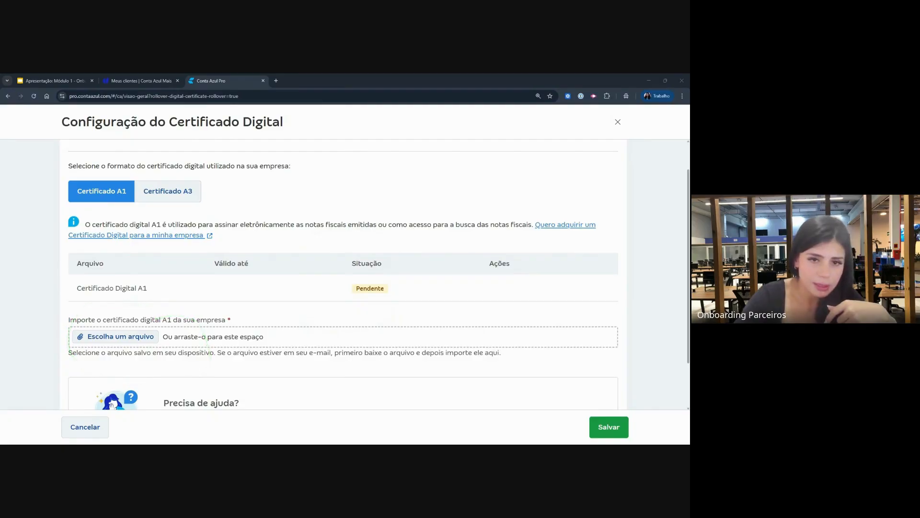
drag(212, 370, 395, 359)
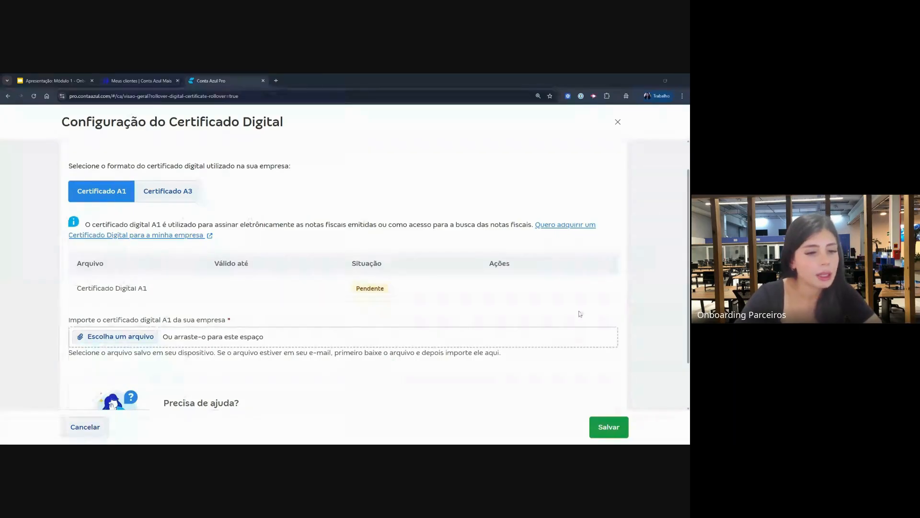
scroll(579, 313, up, 1)
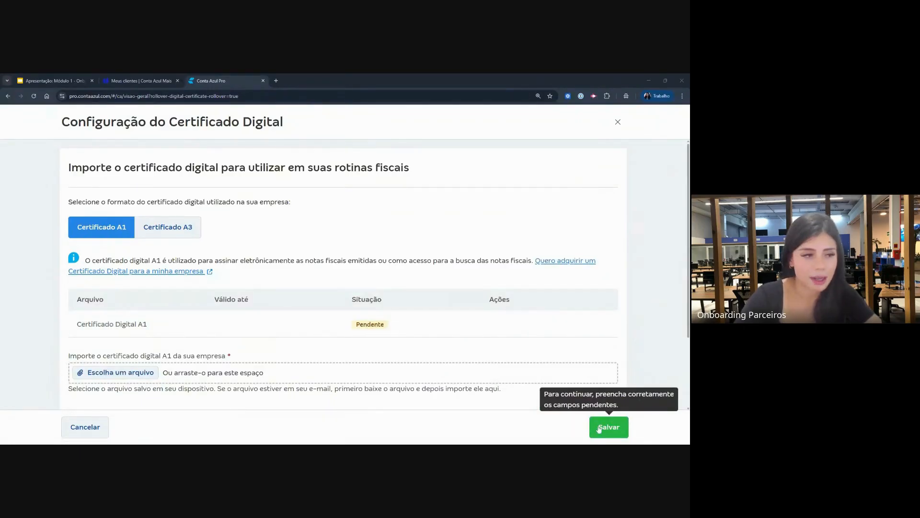
- Mark the Certificado Digital A1 status again, review the import and help sections, and close the certificate settings without saving
mouse_move(386, 289)
mouse_down()
mouse_move(436, 331)
mouse_move(401, 284)
mouse_up()
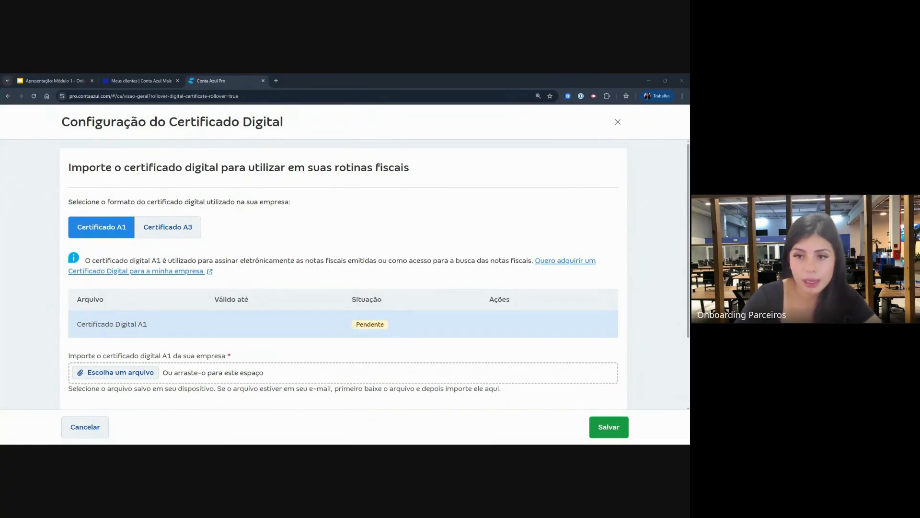
scroll(106, 312, down, 2)
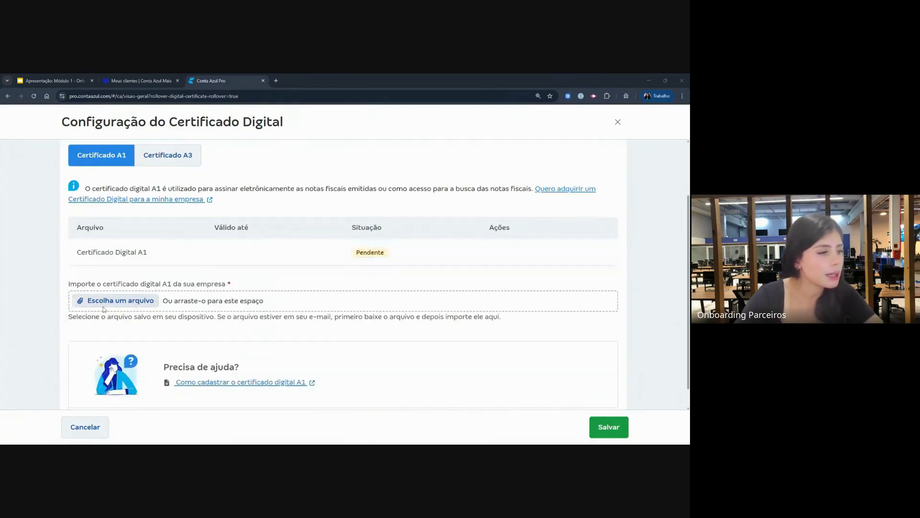
scroll(599, 288, down, 1)
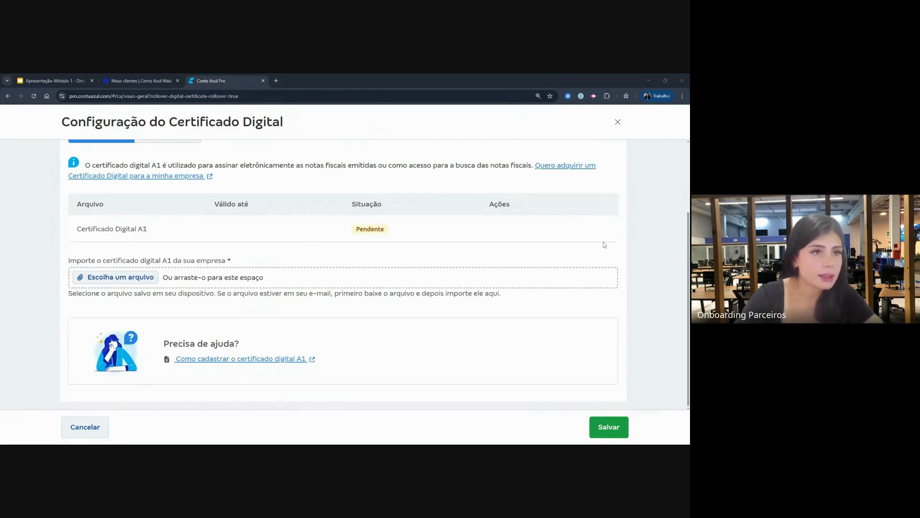
click(617, 122)
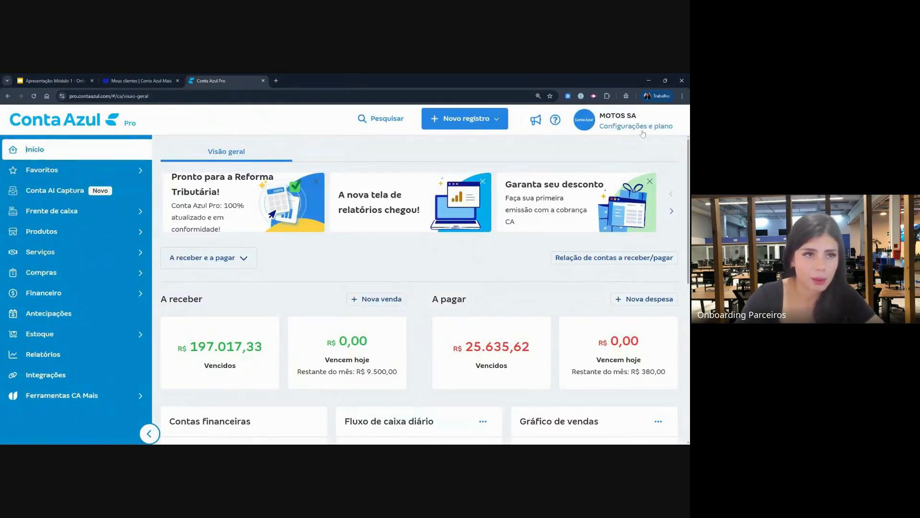
- Reopen Configurações e plano and go to Configurações de notas fiscais, bringing all the invoice types into view
click(637, 128)
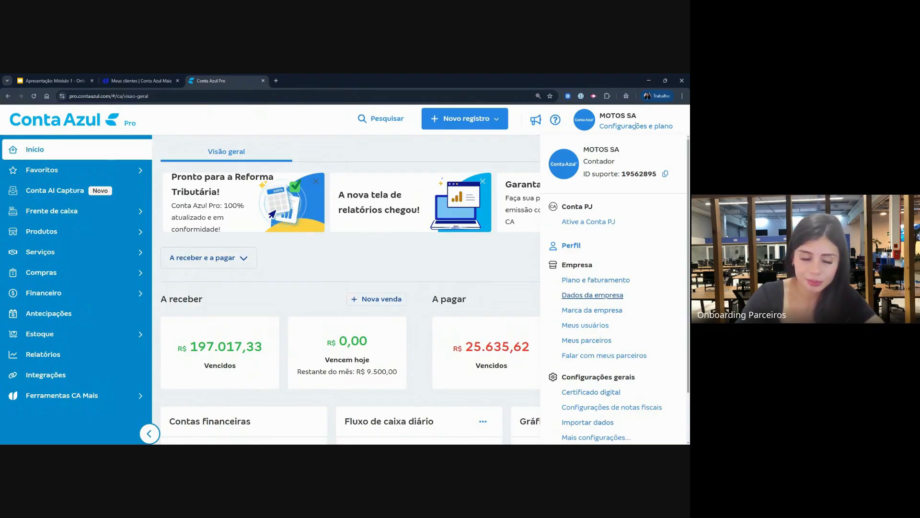
scroll(615, 340, down, 2)
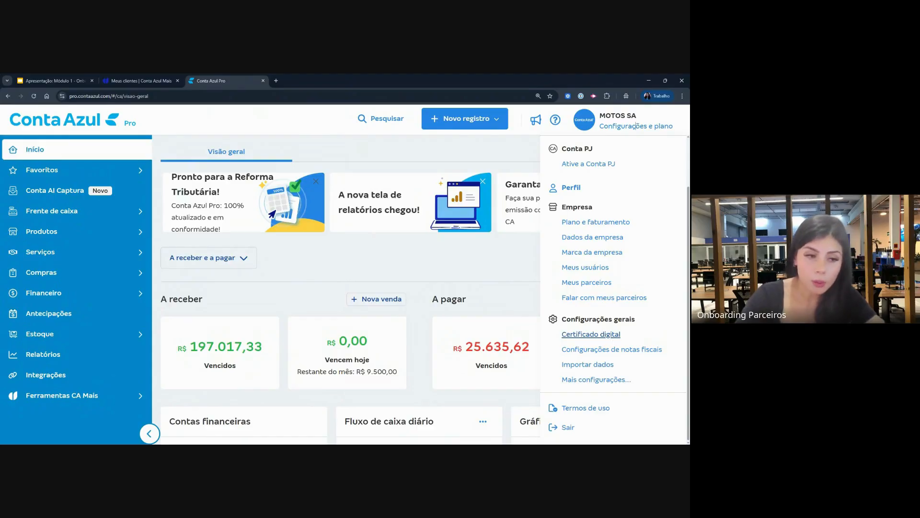
click(615, 353)
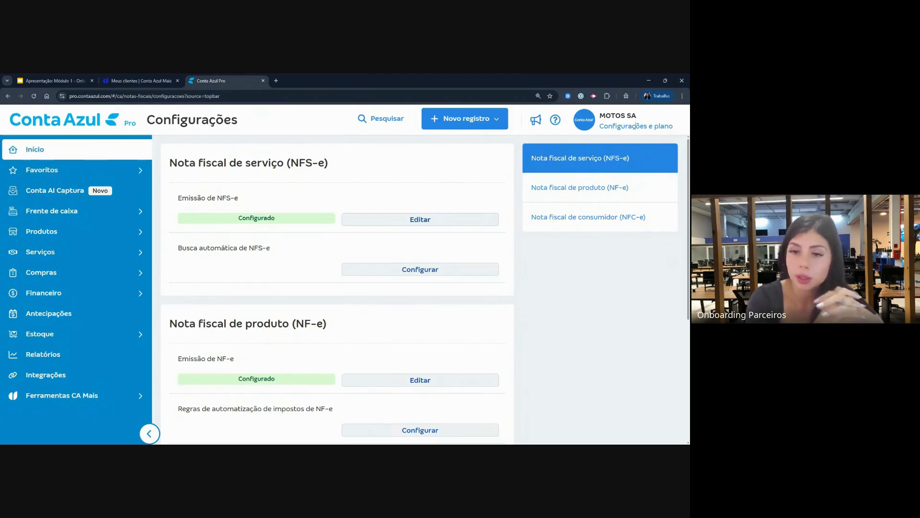
scroll(613, 352, down, 3)
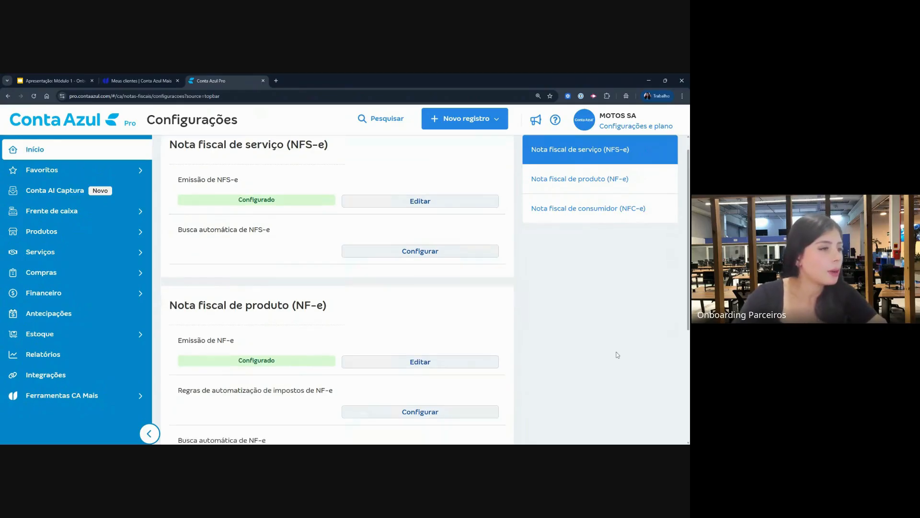
key(ctrl+minus)
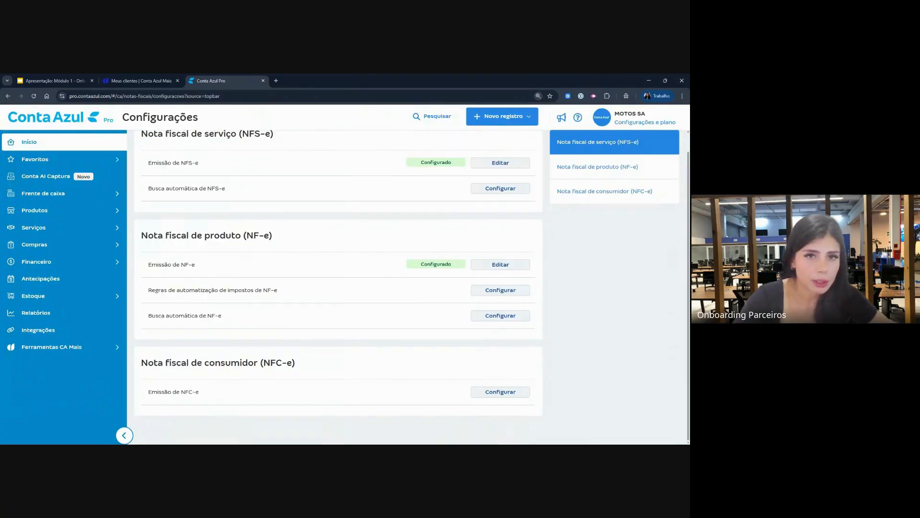
- Mark the Nota fiscal de serviço, Nota fiscal de produto and Nota fiscal de consumidor sections with the annotation pen
mouse_move(307, 128)
mouse_down()
mouse_move(280, 115)
mouse_move(103, 156)
mouse_move(326, 249)
mouse_move(479, 134)
mouse_up()
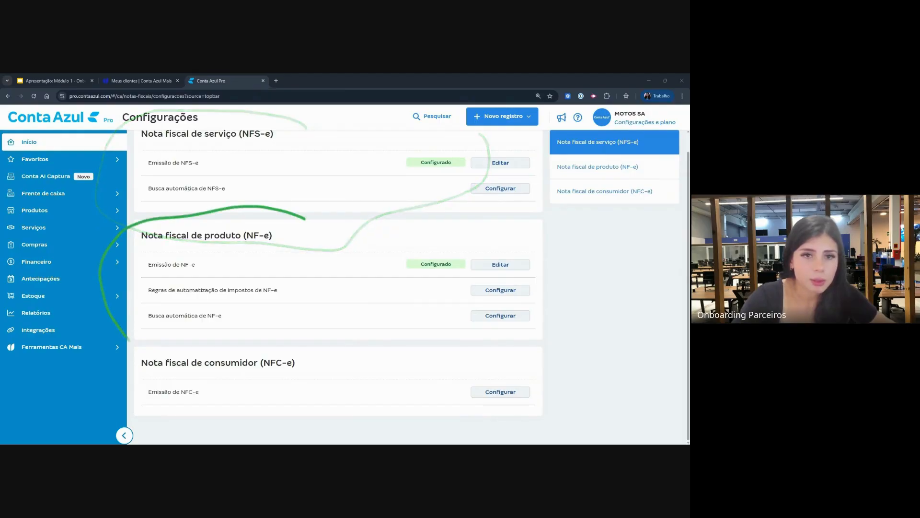
mouse_move(305, 218)
mouse_down()
mouse_move(316, 259)
mouse_move(292, 229)
mouse_up()
mouse_move(307, 333)
mouse_down()
mouse_move(225, 326)
mouse_move(125, 403)
mouse_move(330, 344)
mouse_move(320, 334)
mouse_up()
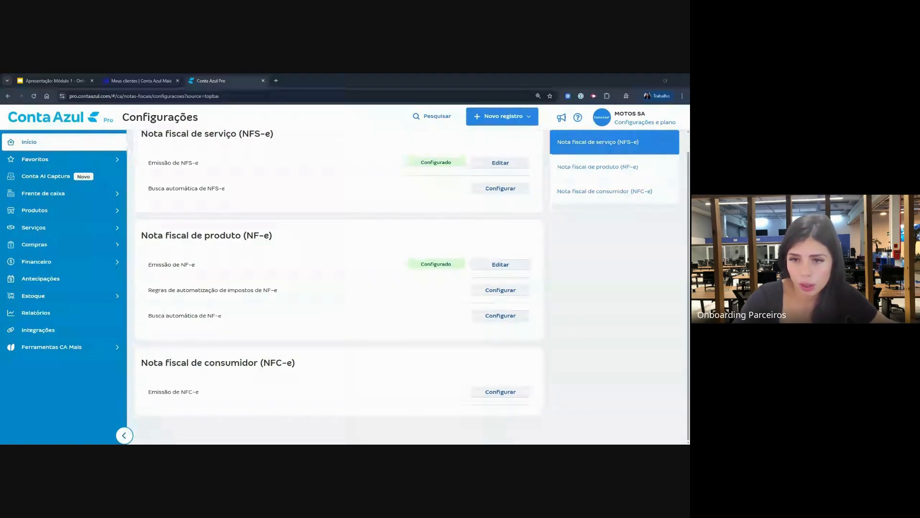
mouse_move(515, 339)
mouse_down()
mouse_move(245, 322)
mouse_move(135, 379)
mouse_move(366, 435)
mouse_move(565, 405)
mouse_move(493, 336)
mouse_up()
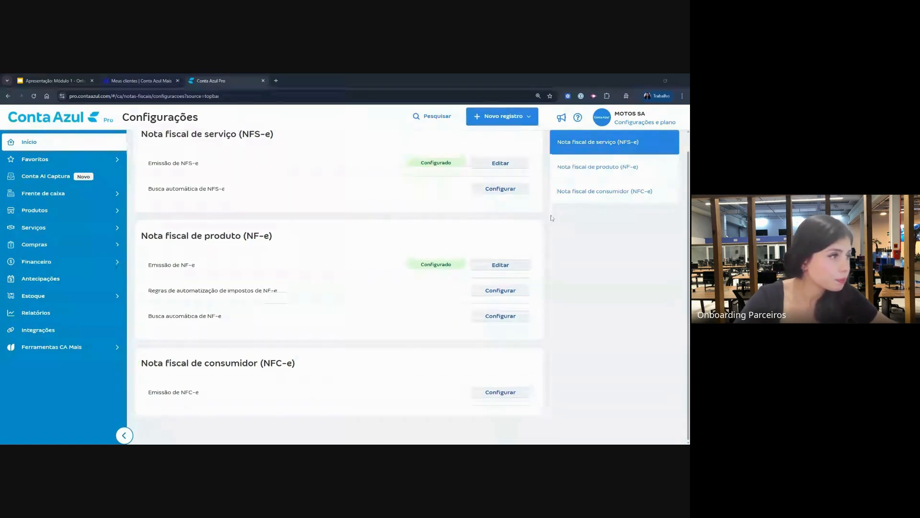
scroll(411, 193, up, 1)
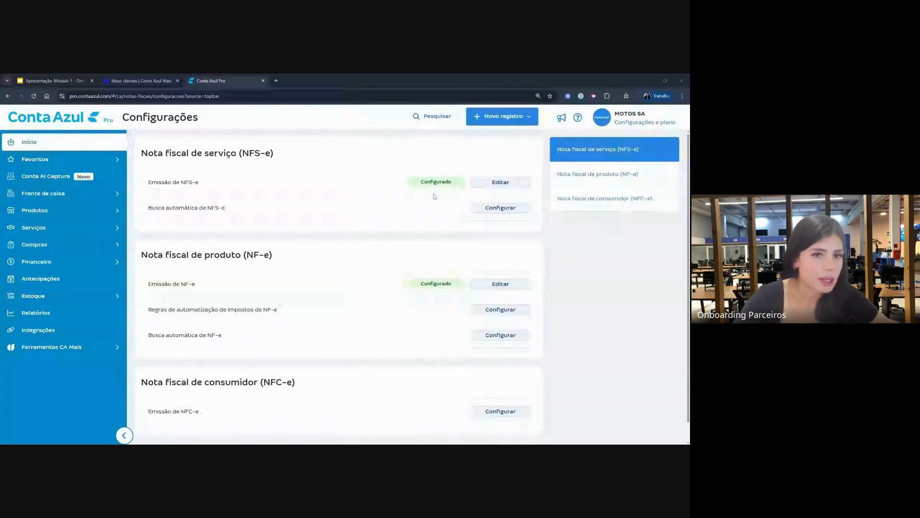
- Circle the Nota fiscal de serviço (NFS-e) section and highlight the status of Emissão de NFS-e
mouse_move(534, 166)
mouse_down()
mouse_move(318, 123)
mouse_move(102, 143)
mouse_move(260, 256)
mouse_move(524, 219)
mouse_move(489, 141)
mouse_up()
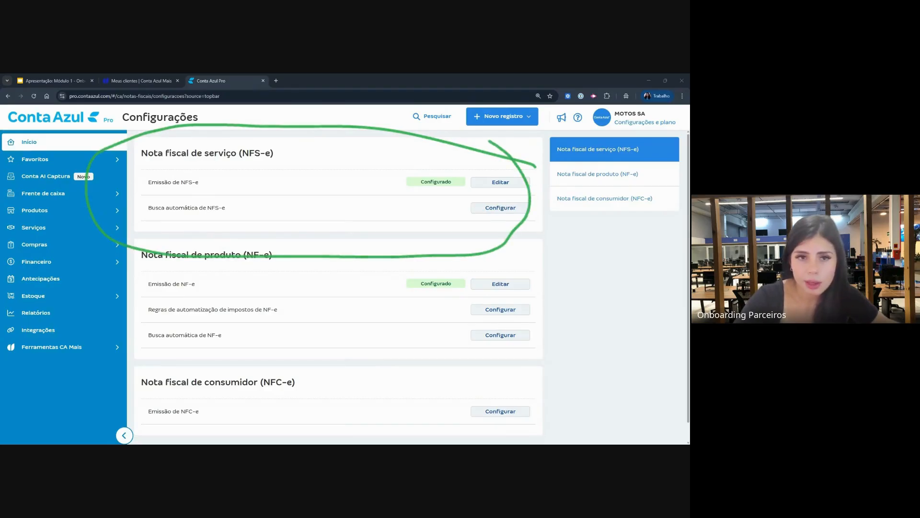
mouse_move(507, 193)
mouse_down()
mouse_move(547, 202)
mouse_move(501, 192)
mouse_up()
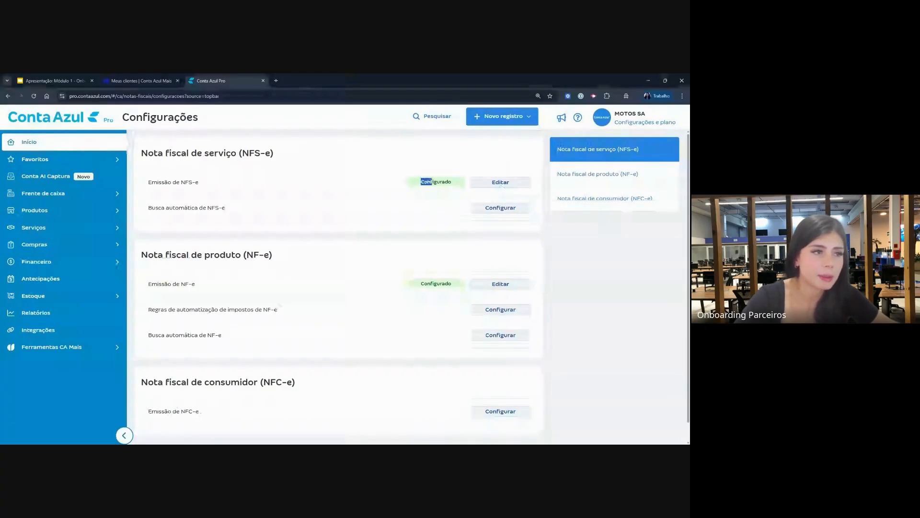
drag(452, 182, 419, 182)
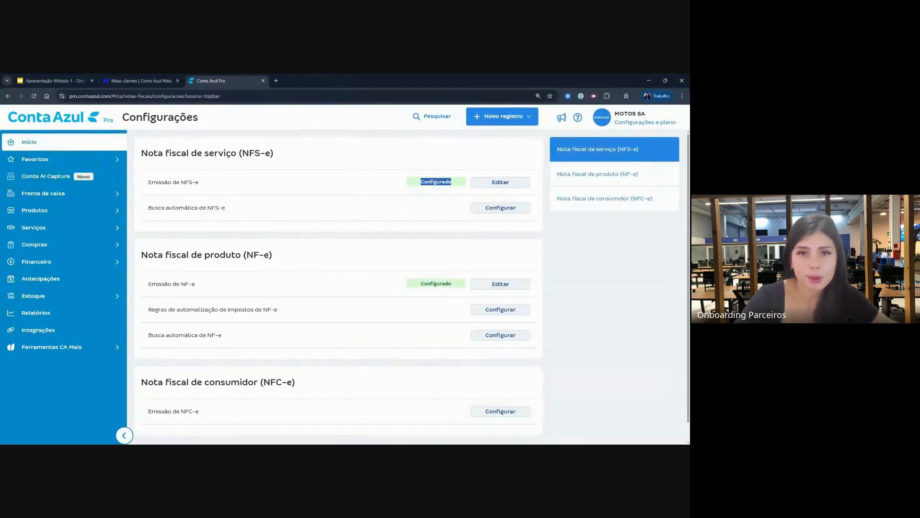
- Open the Emissão de NFS-e settings for editing and highlight the section Informações para emissão da NFS-e
click(500, 182)
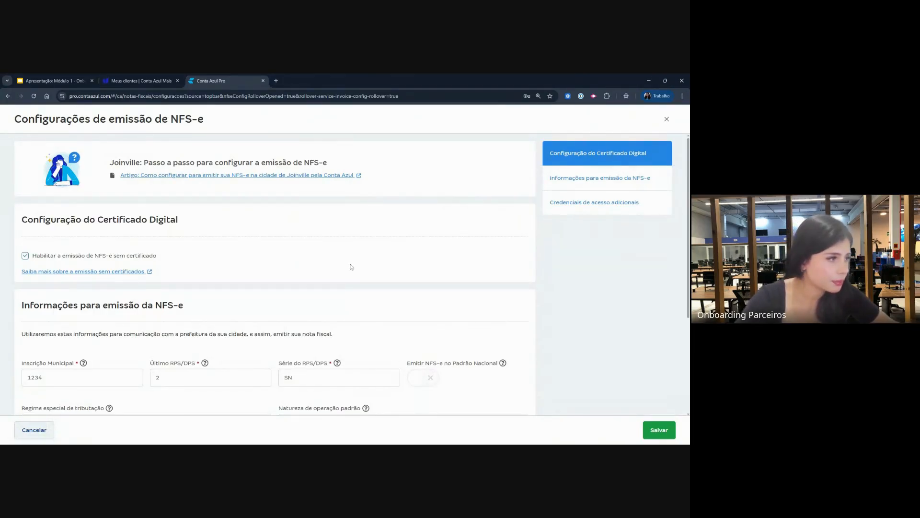
scroll(352, 267, down, 2)
scroll(351, 267, down, 1)
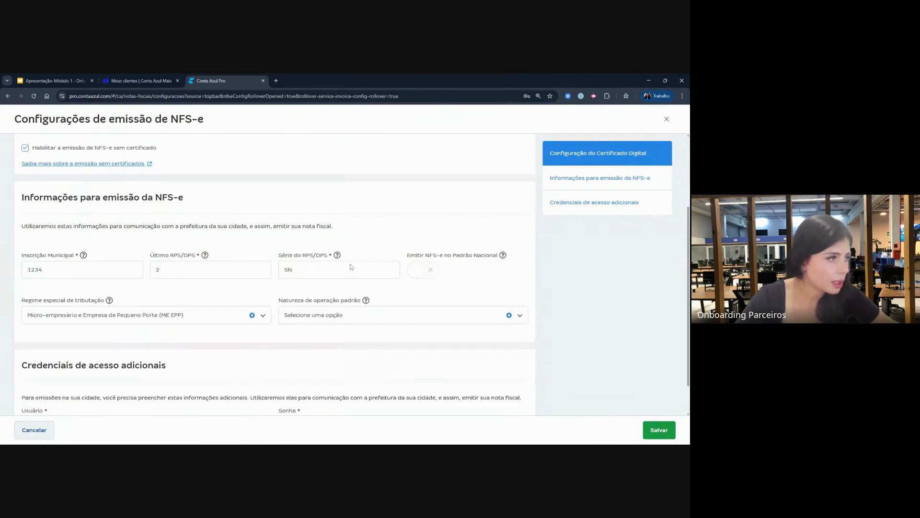
scroll(351, 267, up, 1)
drag(23, 233, 184, 233)
double_click(164, 234)
triple_click(164, 234)
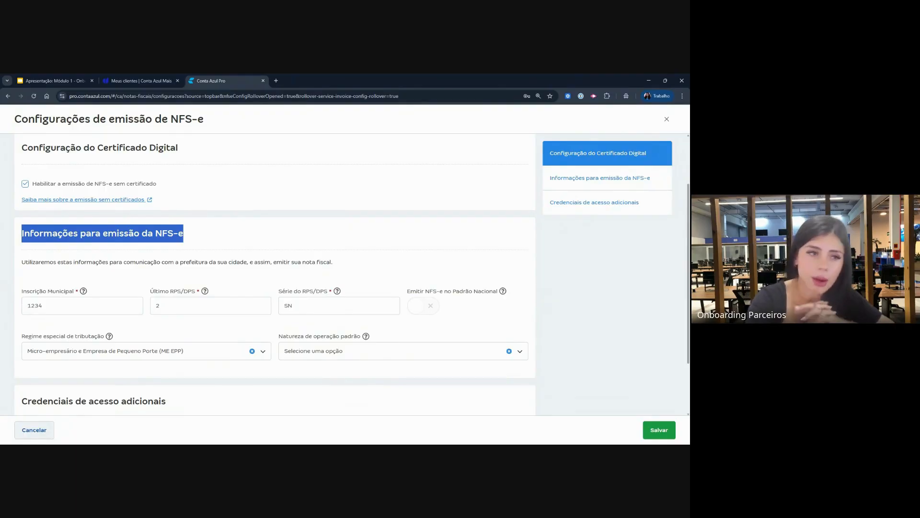
mouse_move(493, 256)
mouse_down()
mouse_move(378, 312)
mouse_move(572, 313)
mouse_move(517, 259)
mouse_move(436, 264)
mouse_up()
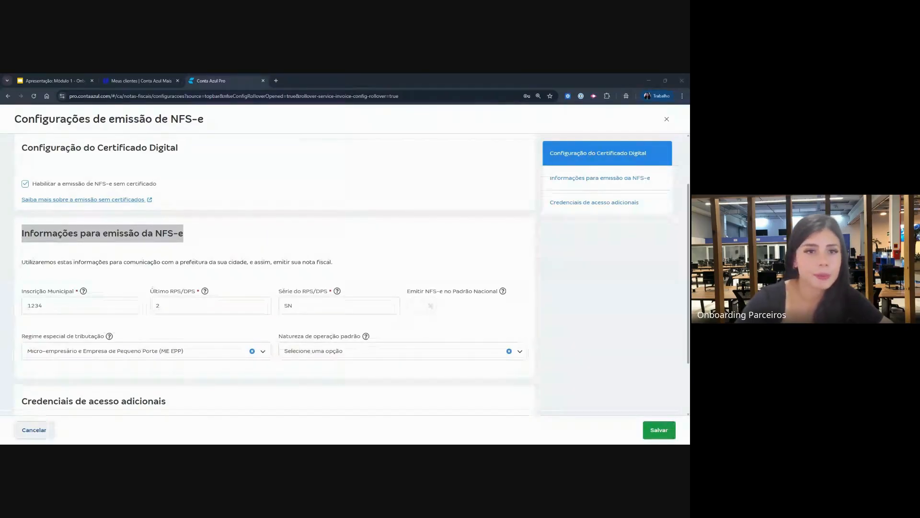
- Review the NFS-e emission form from its beginning and highlight the Inscrição Municipal value
scroll(498, 184, up, 2)
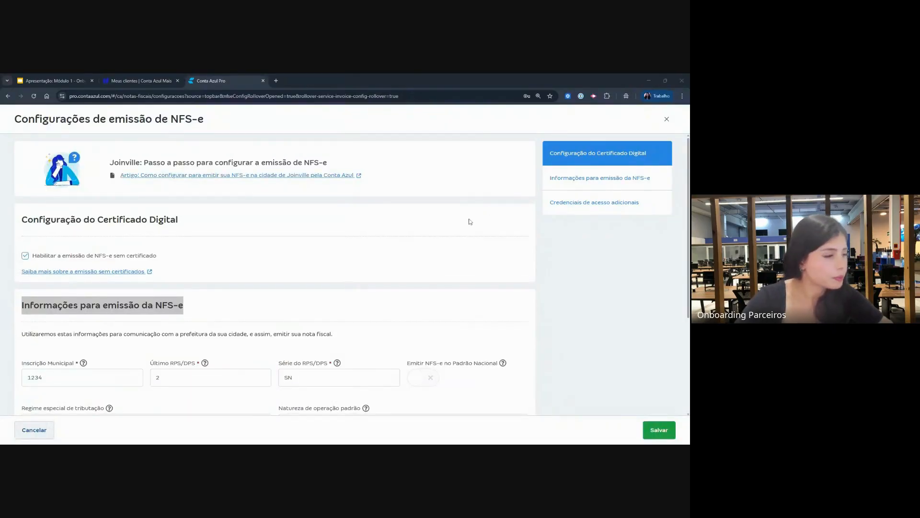
scroll(463, 225, down, 2)
drag(54, 307, 14, 312)
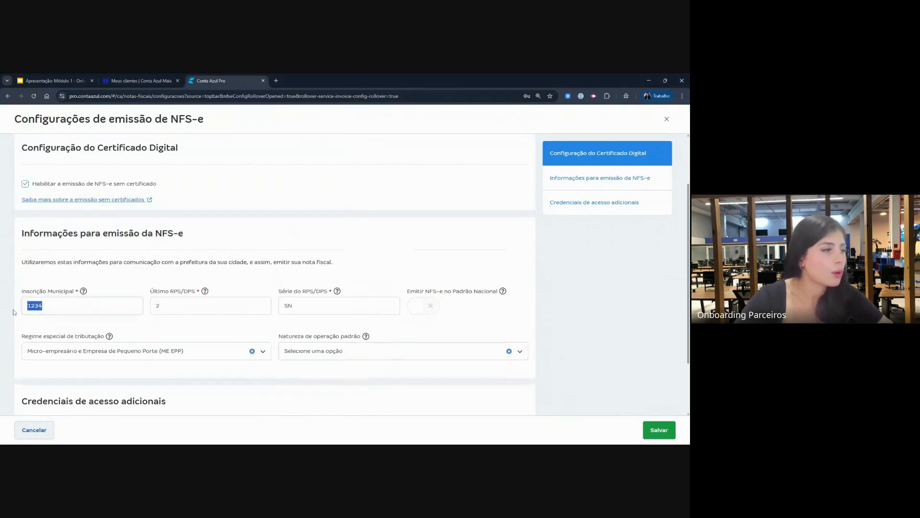
click(43, 305)
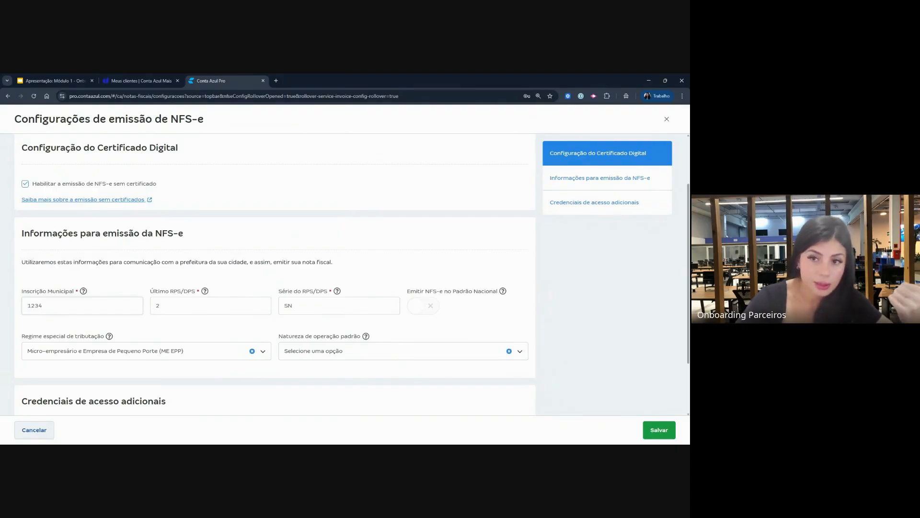
double_click(38, 306)
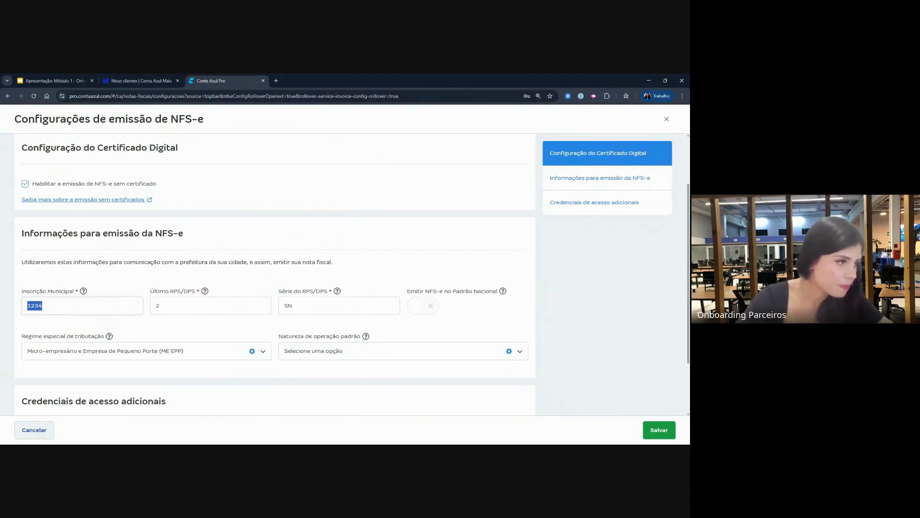
- Set Último RPS/DPS to 0 and highlight the Série do RPS/DPS value
double_click(158, 305)
drag(150, 292, 195, 291)
double_click(157, 305)
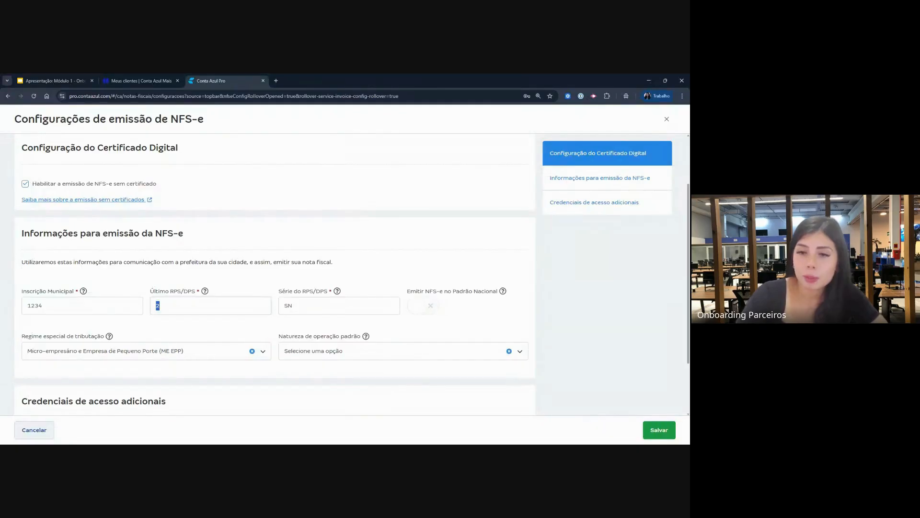
text(0)
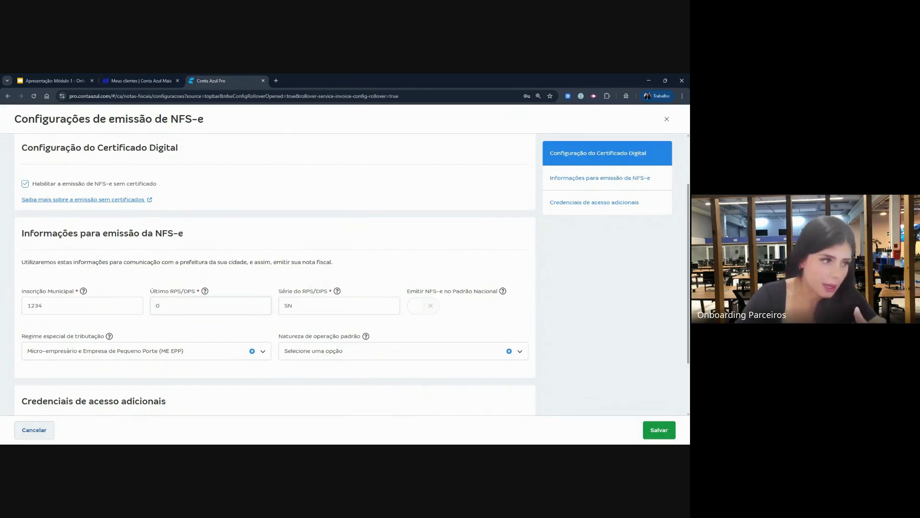
double_click(290, 305)
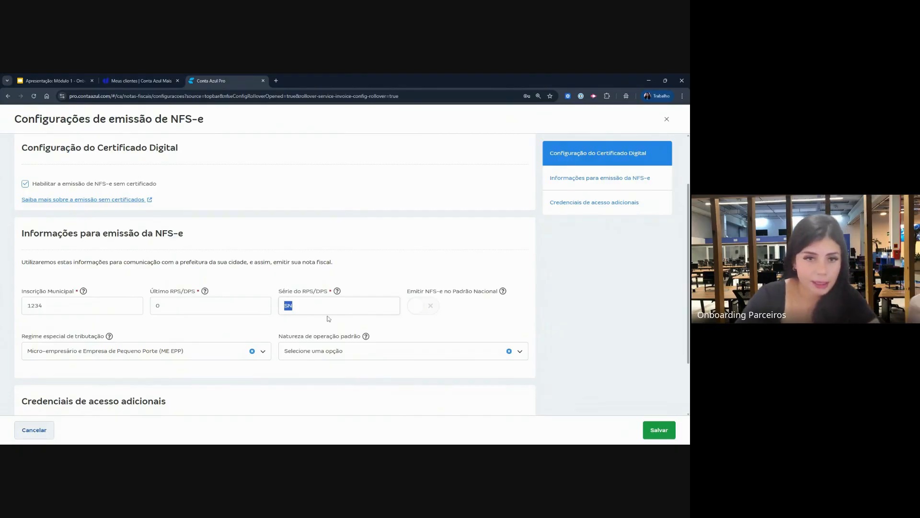
click(242, 309)
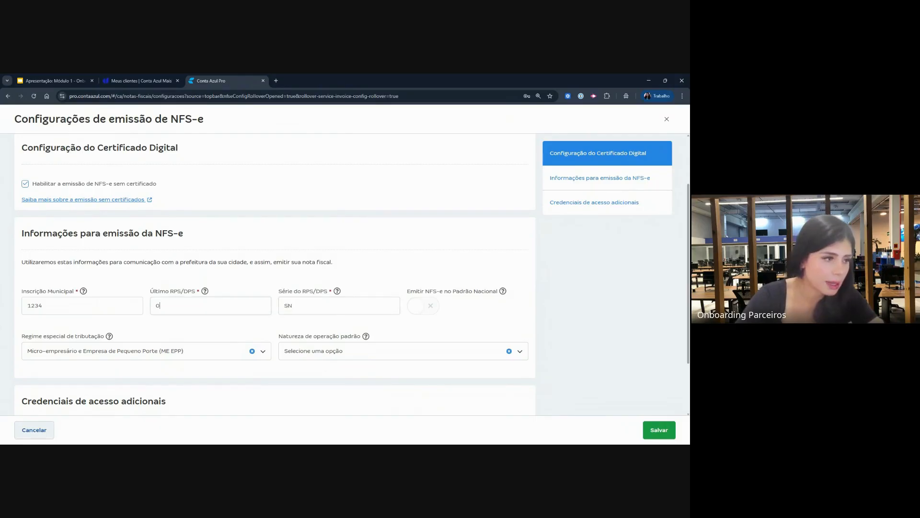
- Set Último RPS/DPS to 5 and Série do RPS/DPS to 1
drag(298, 307, 277, 311)
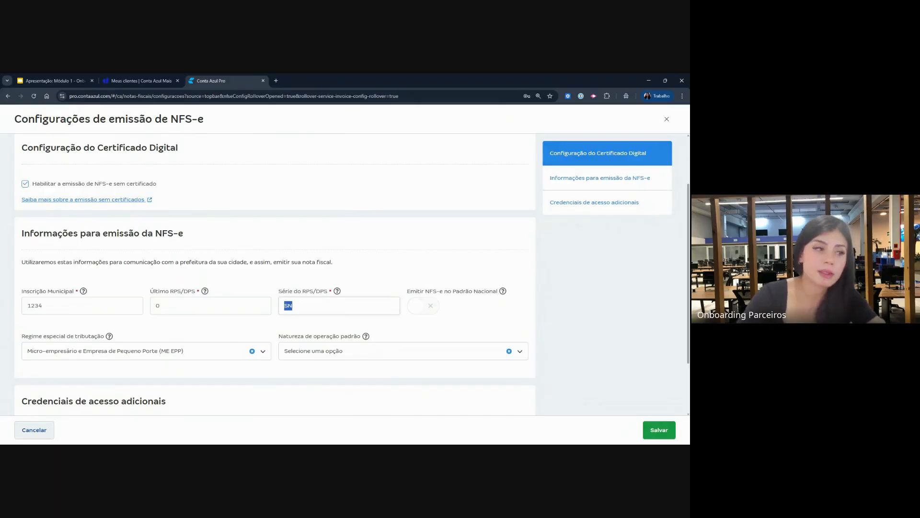
drag(161, 306, 153, 293)
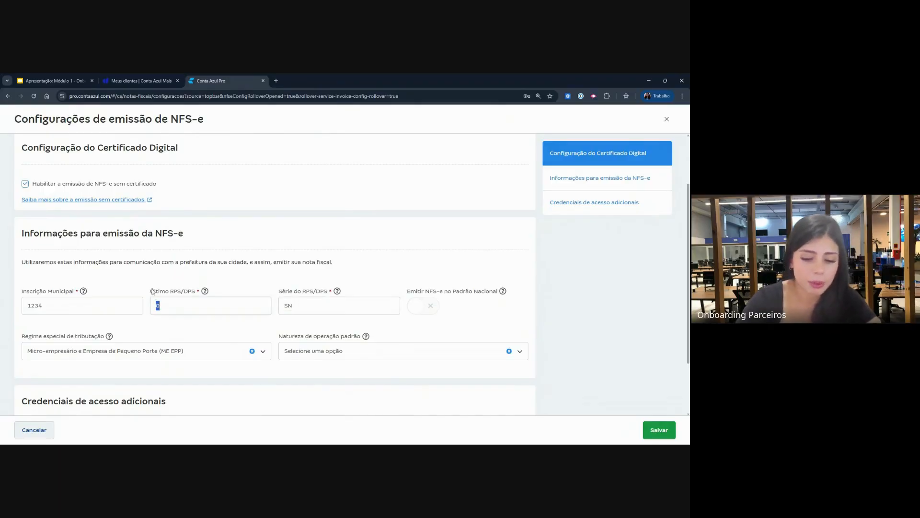
text(5)
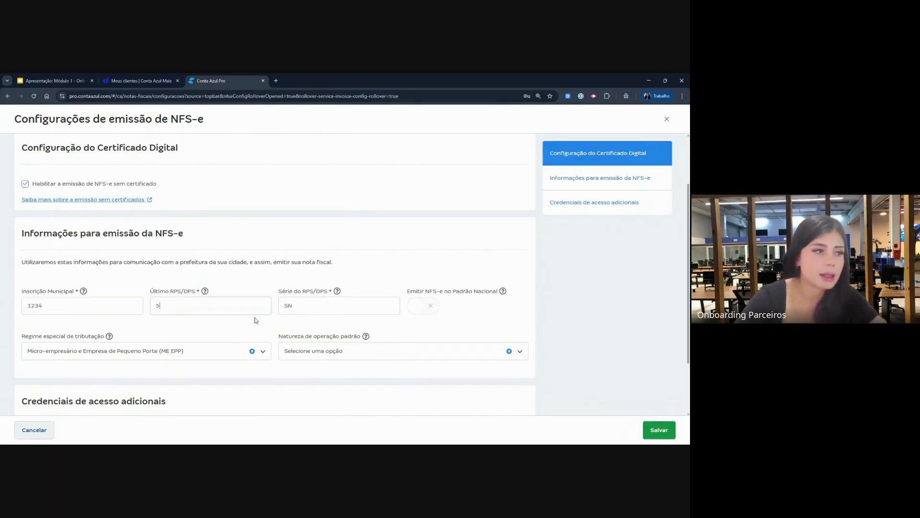
key(Tab)
text(1)
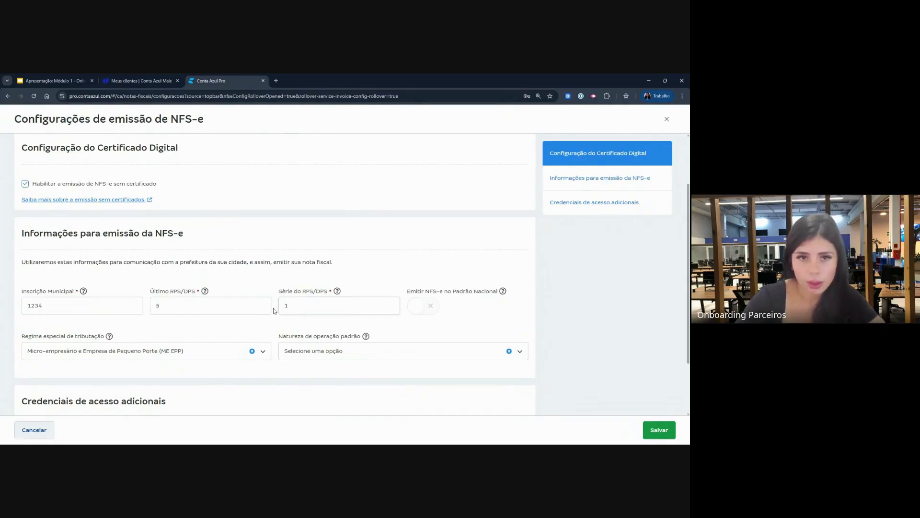
- Set Último RPS/DPS back to 0 and Série do RPS/DPS back to SN, highlighting the series value
click(233, 307)
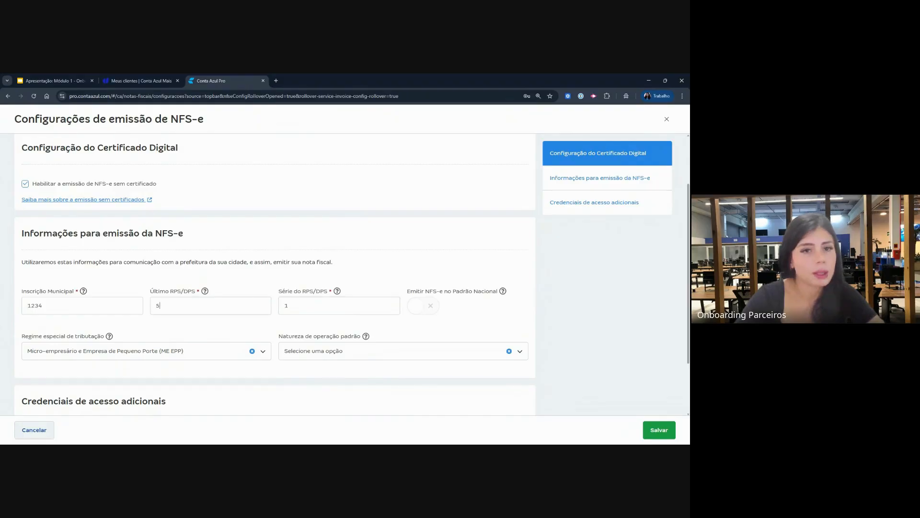
key(BackSpace)
text(0)
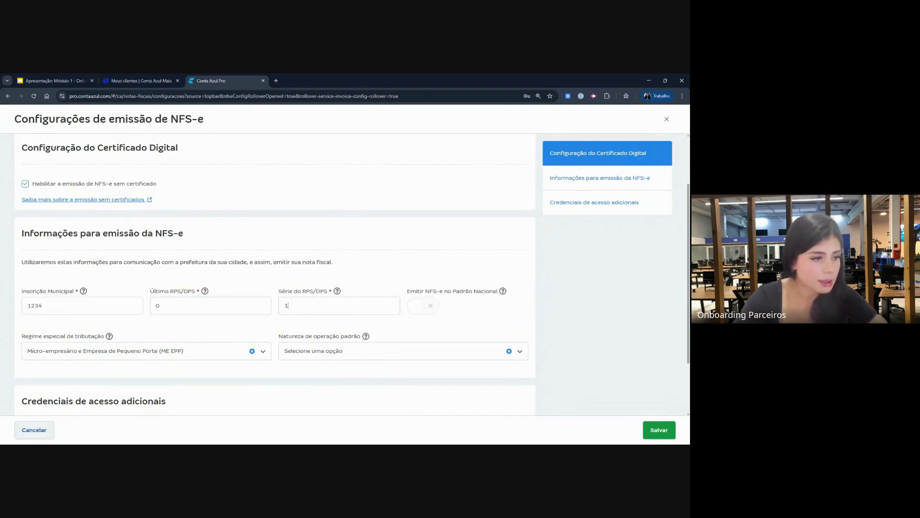
key(BackSpace)
text(SN)
double_click(288, 306)
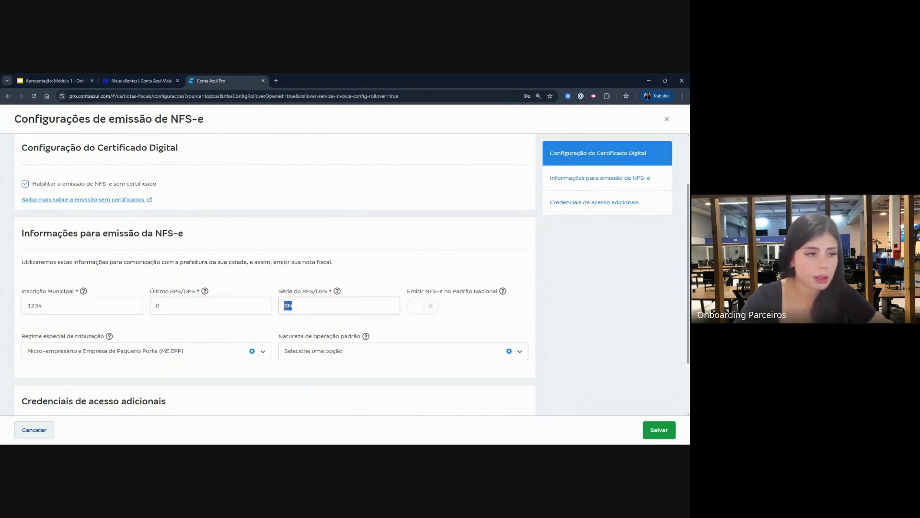
click(160, 306)
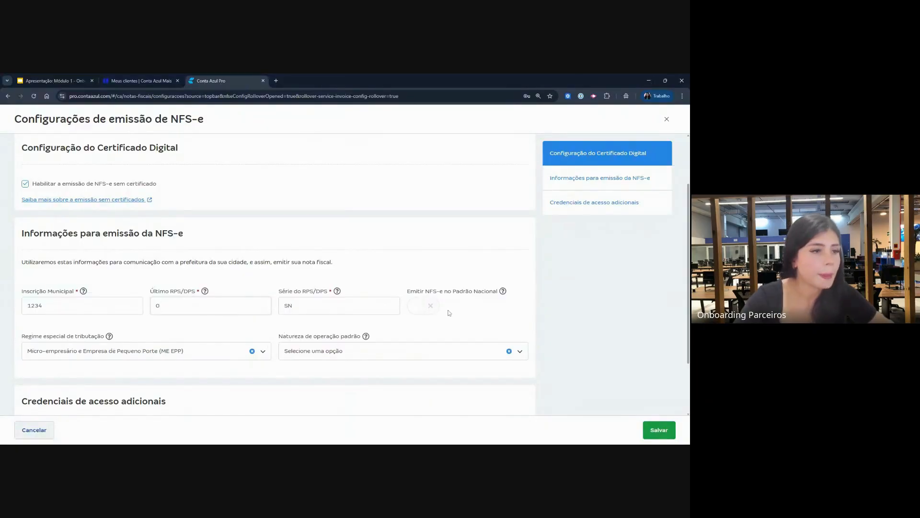
- Highlight the Regime especial de tributação label and review the options it offers, keeping the current selection
mouse_move(417, 302)
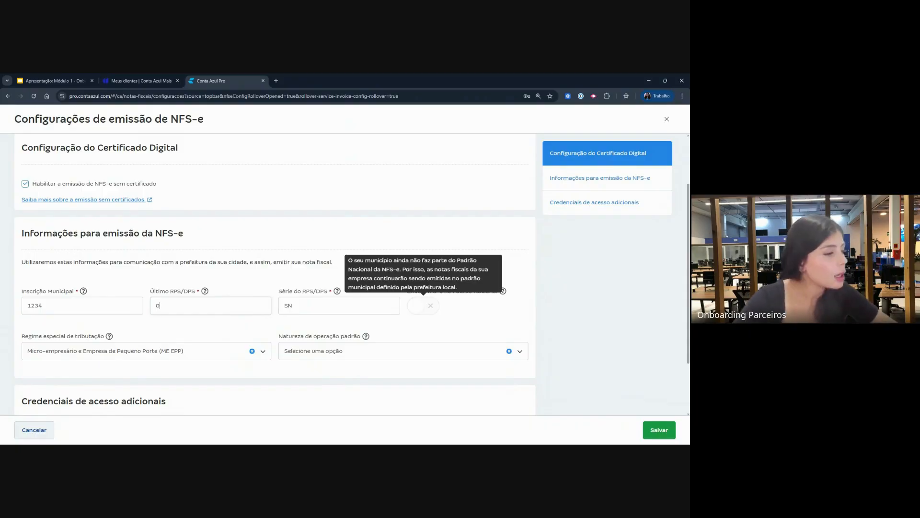
scroll(238, 321, down, 1)
scroll(237, 322, down, 2)
drag(33, 264, 102, 267)
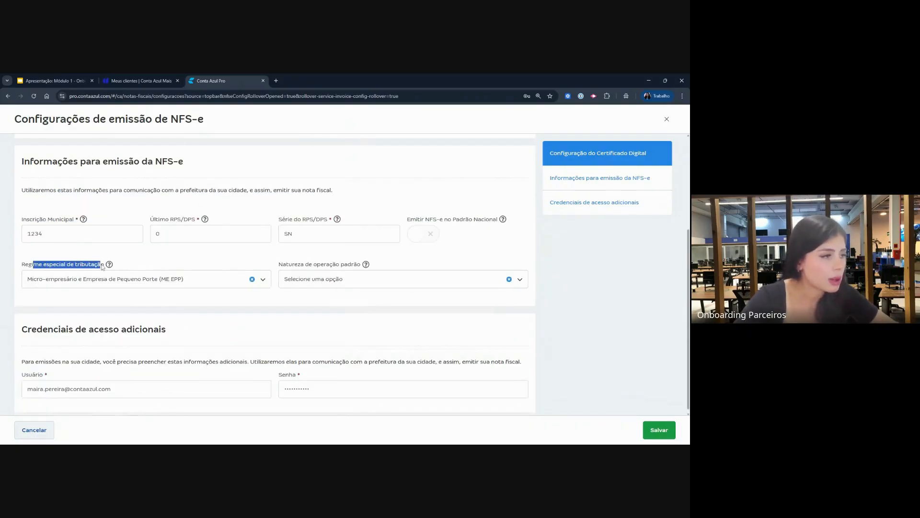
click(80, 277)
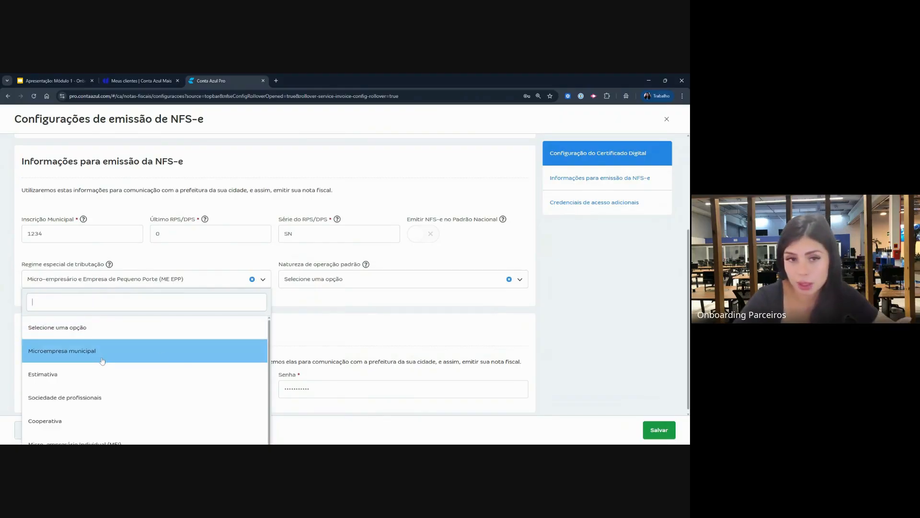
click(364, 331)
- Set Natureza de operação padrão to ISS devido para Joinville (Simples Nacional)
click(364, 286)
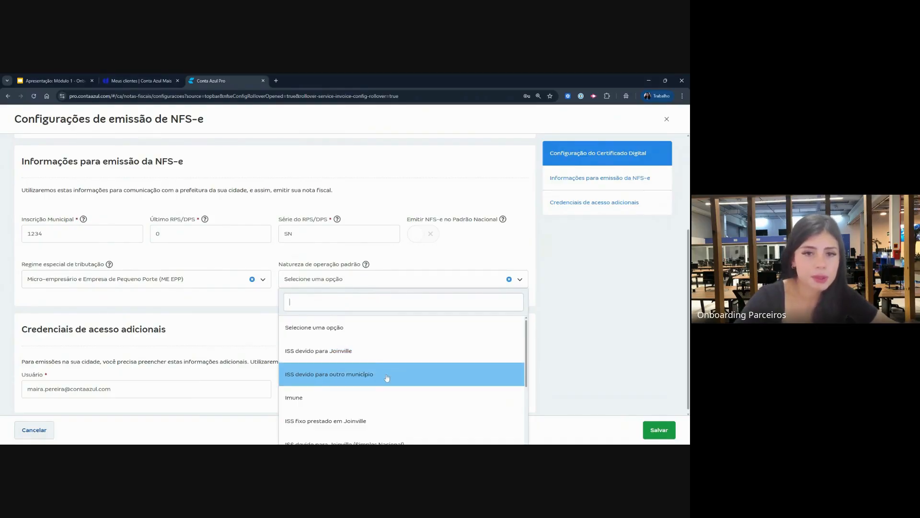
scroll(387, 378, down, 1)
scroll(387, 378, down, 5)
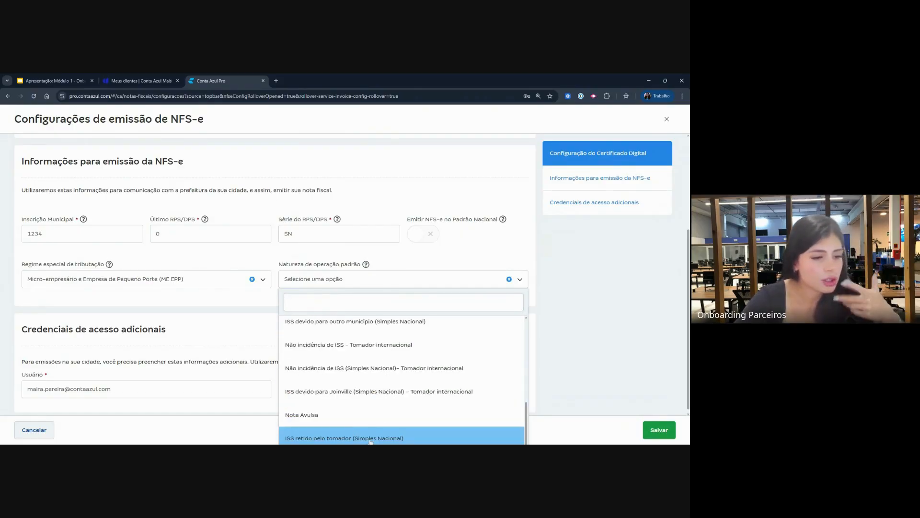
scroll(373, 438, up, 4)
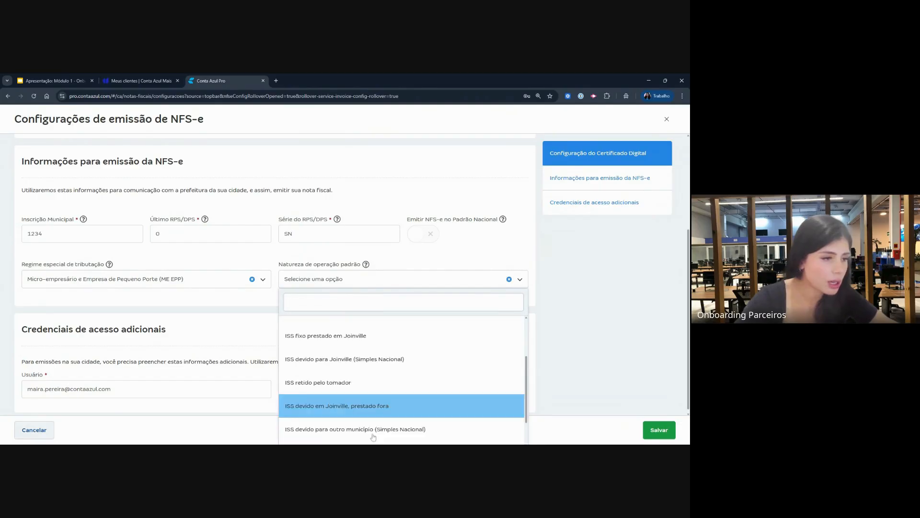
scroll(356, 352, up, 1)
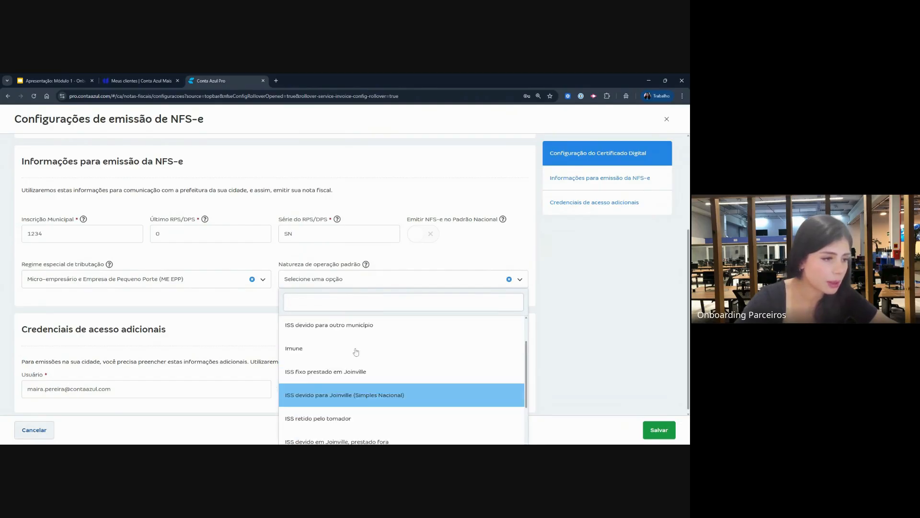
click(354, 399)
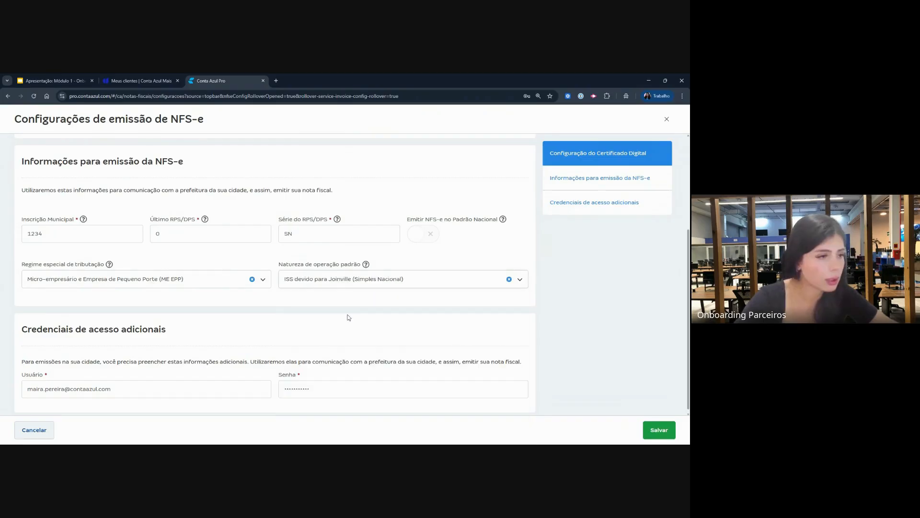
click(343, 287)
click(342, 287)
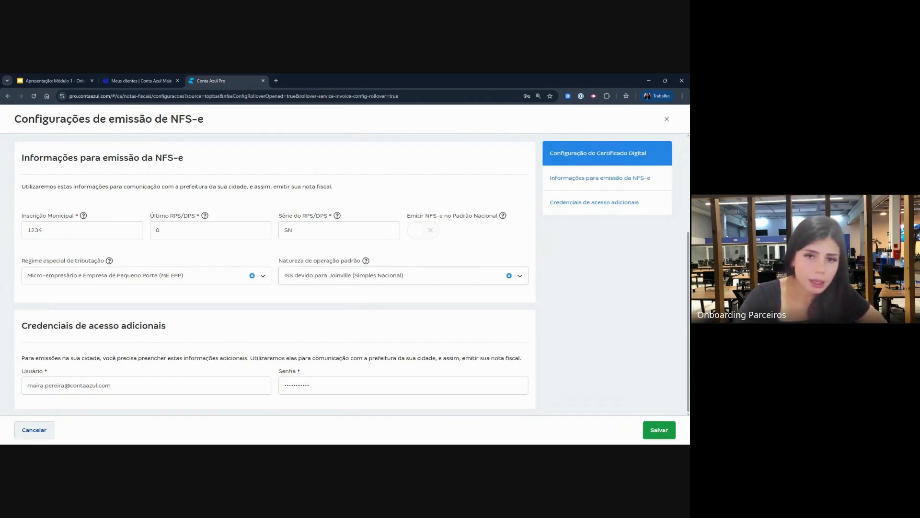
- Circle the Credenciais de acesso adicionais section, including its Usuário and Senha fields
mouse_move(454, 312)
mouse_down()
mouse_move(80, 292)
mouse_move(1, 339)
mouse_move(151, 404)
mouse_move(498, 382)
mouse_move(448, 308)
mouse_up()
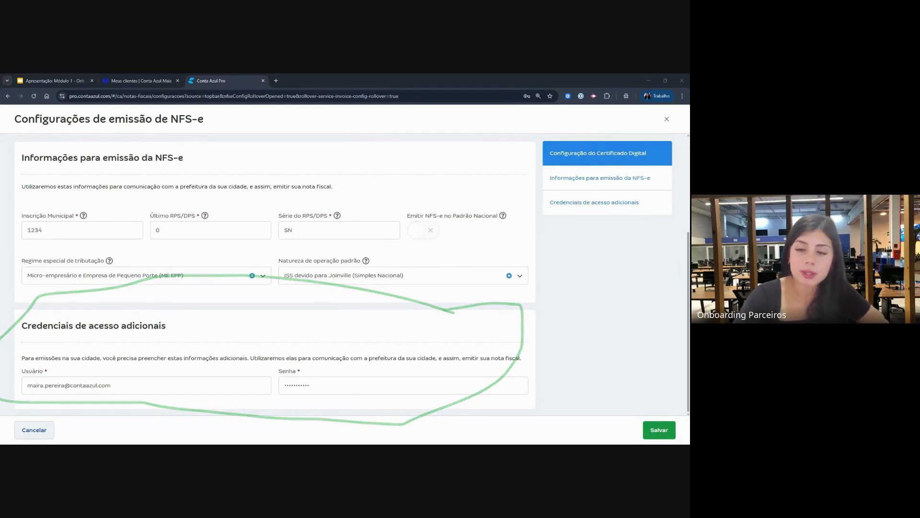
mouse_move(135, 371)
mouse_down()
mouse_move(58, 356)
mouse_move(41, 424)
mouse_move(100, 368)
mouse_up()
mouse_move(150, 385)
mouse_down()
mouse_move(123, 365)
mouse_move(20, 380)
mouse_move(130, 394)
mouse_up()
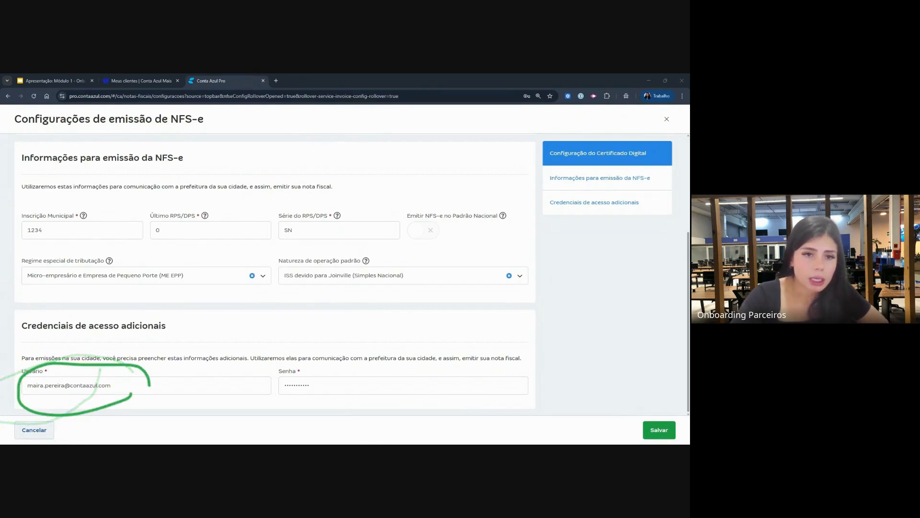
mouse_move(334, 370)
mouse_down()
mouse_move(252, 419)
mouse_move(341, 391)
mouse_up()
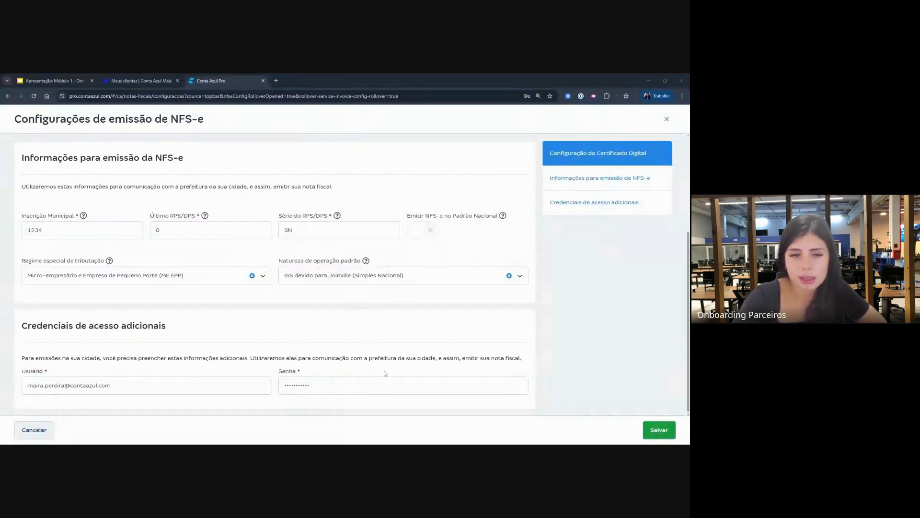
scroll(385, 373, up, 1)
scroll(384, 374, down, 1)
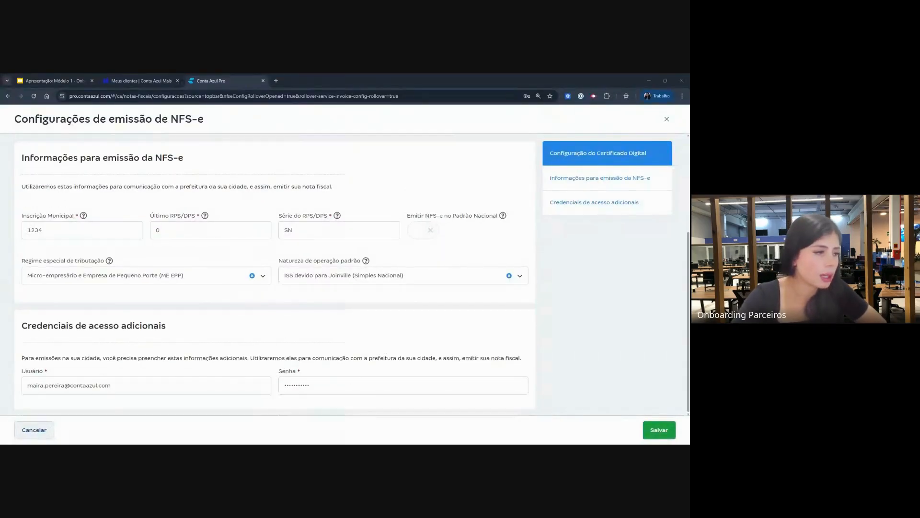
- Highlight the contents of the Usuário and Senha fields in turn, leaving both unedited
drag(126, 386, 7, 393)
key(Tab)
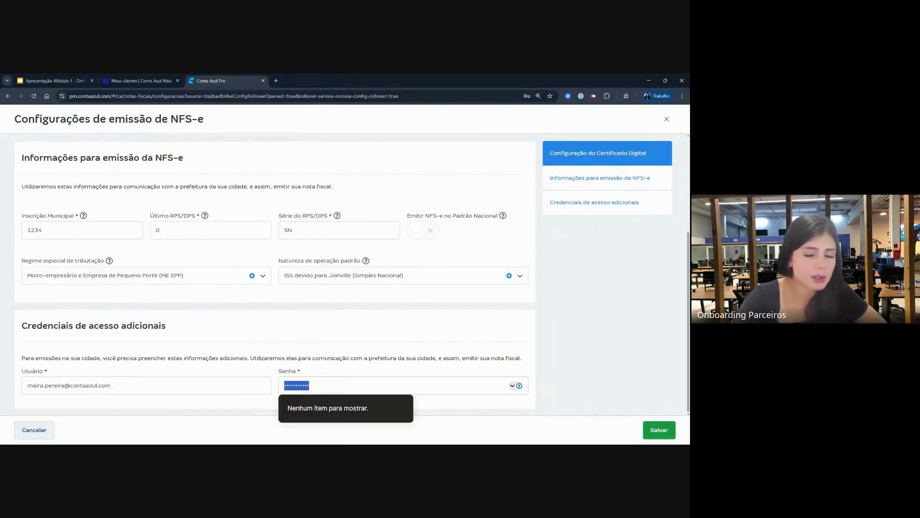
click(369, 357)
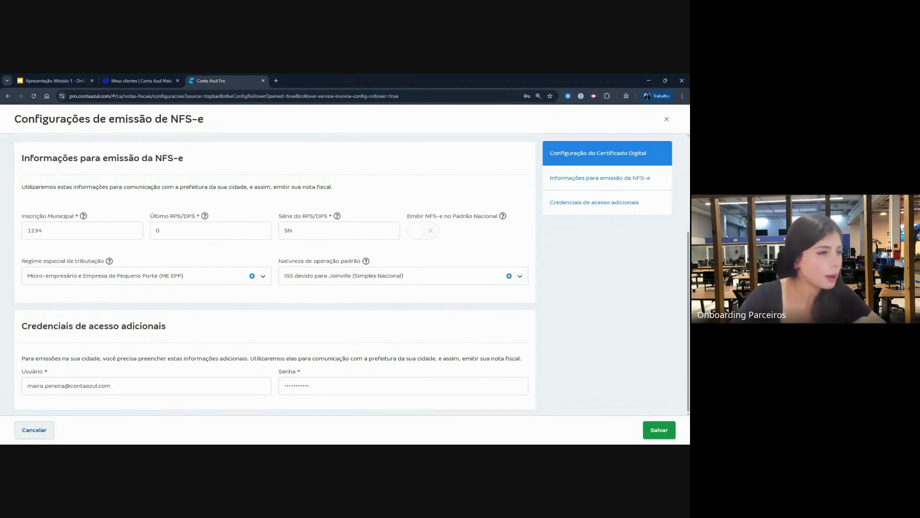
- Return to the beginning of the NFS-e form and circle the city name Joinville and the link to its configuration article
scroll(336, 311, up, 2)
scroll(293, 288, down, 2)
scroll(494, 413, up, 3)
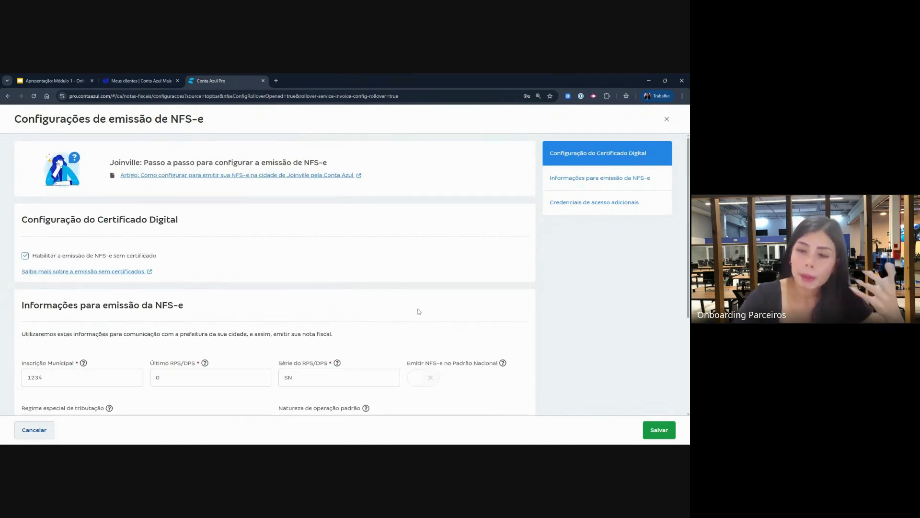
mouse_move(336, 153)
mouse_down()
mouse_move(373, 157)
mouse_move(115, 123)
mouse_move(92, 200)
mouse_move(321, 217)
mouse_move(411, 174)
mouse_move(338, 140)
mouse_move(182, 121)
mouse_up()
mouse_move(138, 143)
mouse_down()
mouse_move(104, 158)
mouse_move(139, 173)
mouse_move(147, 151)
mouse_move(122, 147)
mouse_up()
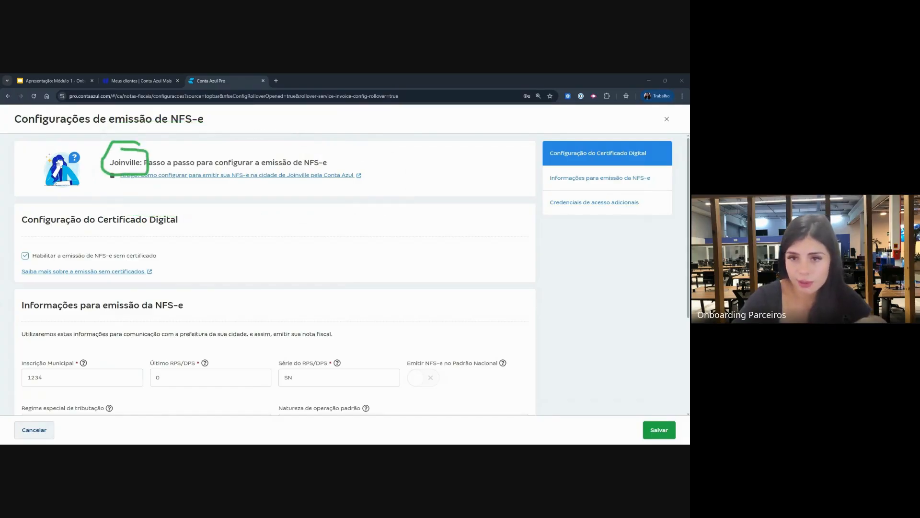
mouse_move(118, 196)
mouse_down()
mouse_move(373, 199)
mouse_move(394, 162)
mouse_move(155, 163)
mouse_move(97, 182)
mouse_move(120, 196)
mouse_up()
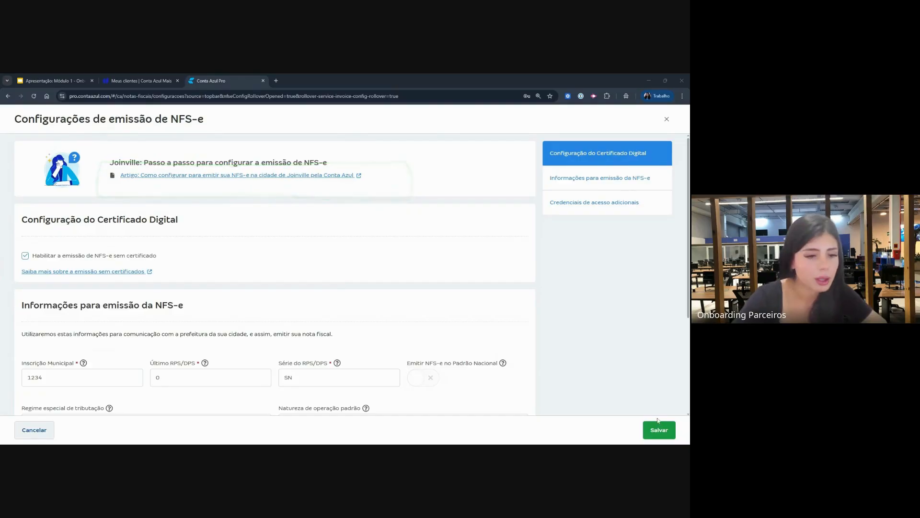
- Save the NFS-e emission settings and circle the Emissão de NFS-e status and the Busca automática de NFS-e row
click(661, 435)
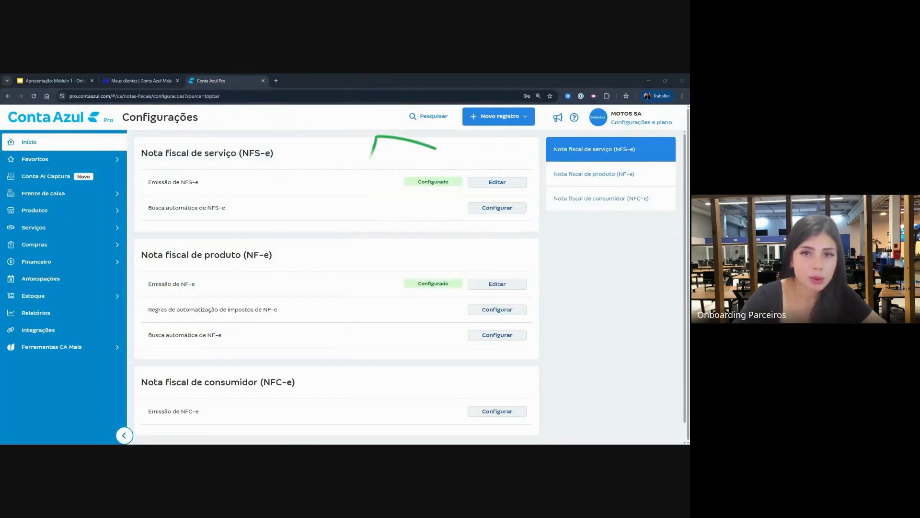
mouse_move(371, 157)
mouse_down()
mouse_move(476, 155)
mouse_move(363, 178)
mouse_move(450, 200)
mouse_move(462, 154)
mouse_move(420, 153)
mouse_up()
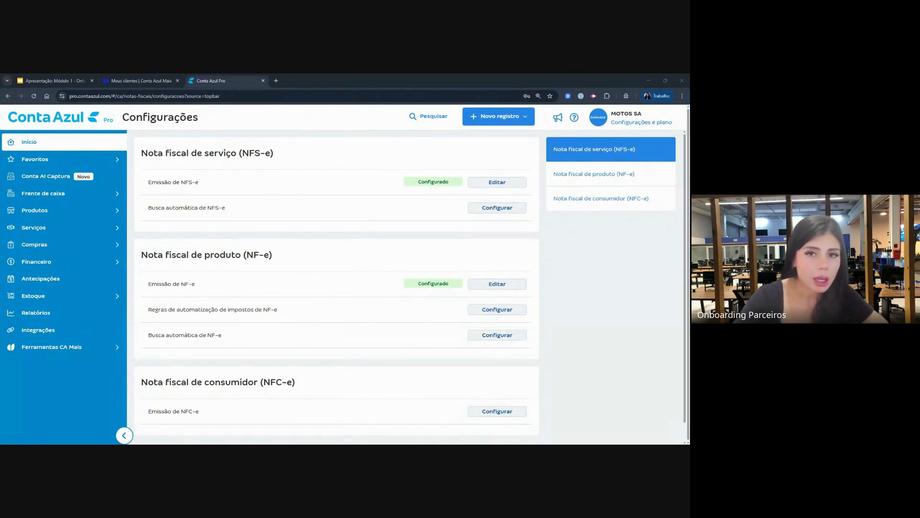
mouse_move(539, 192)
mouse_down()
mouse_move(170, 192)
mouse_move(126, 222)
mouse_move(338, 242)
mouse_move(546, 225)
mouse_move(532, 192)
mouse_up()
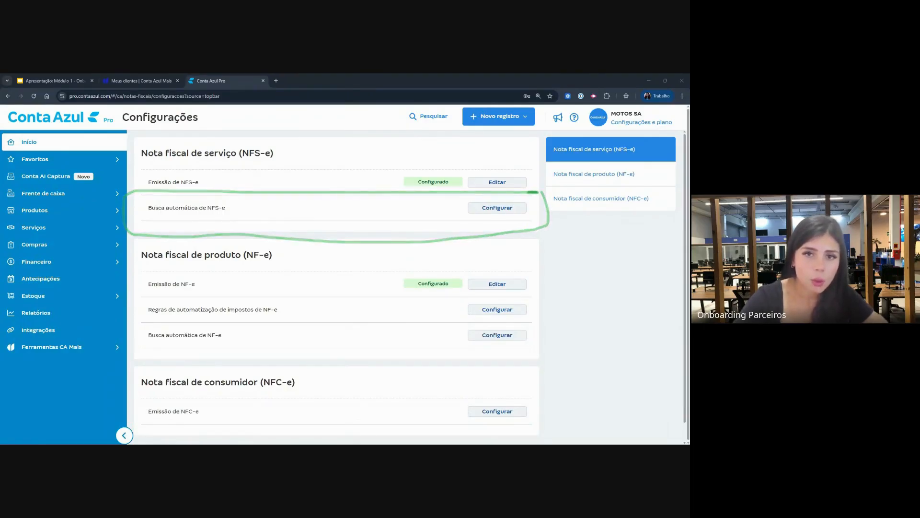
- Open the Busca automática de NFS-e configuration and highlight the Inscrição Municipal value under Informações de acesso
click(509, 211)
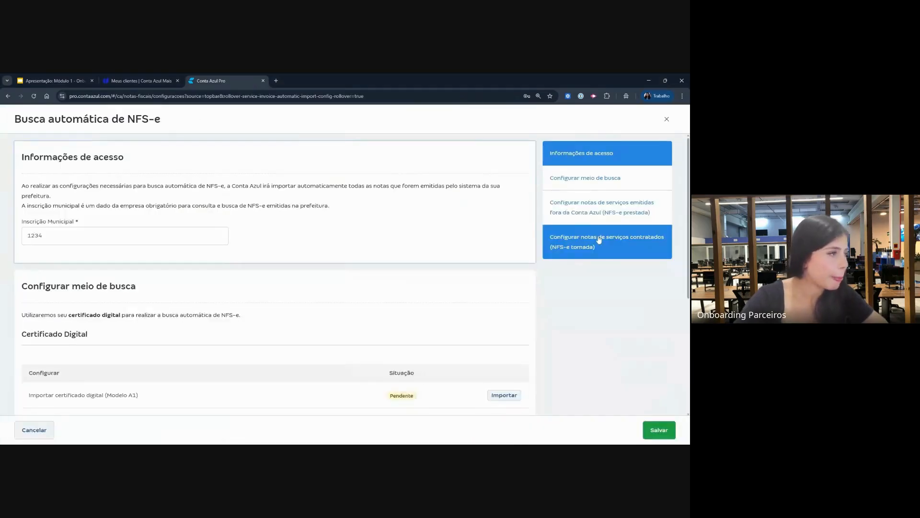
scroll(598, 241, down, 1)
scroll(598, 241, up, 1)
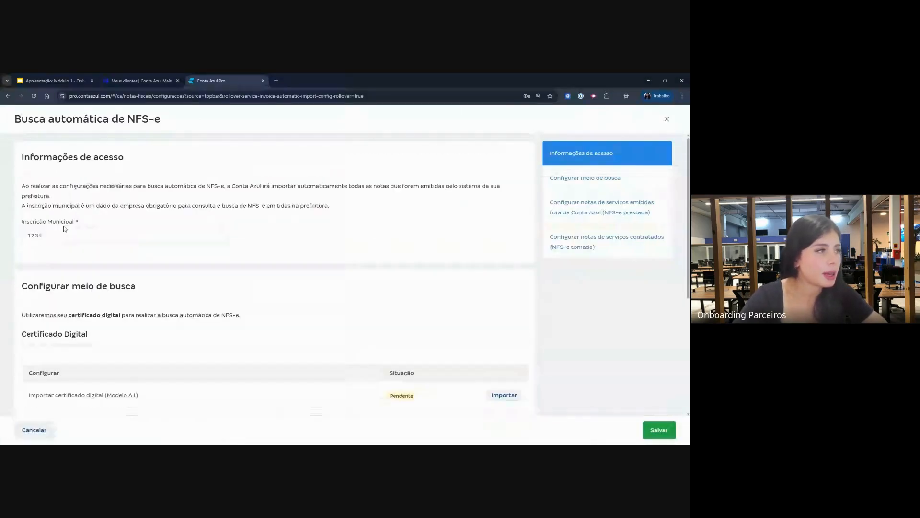
drag(43, 235, 19, 238)
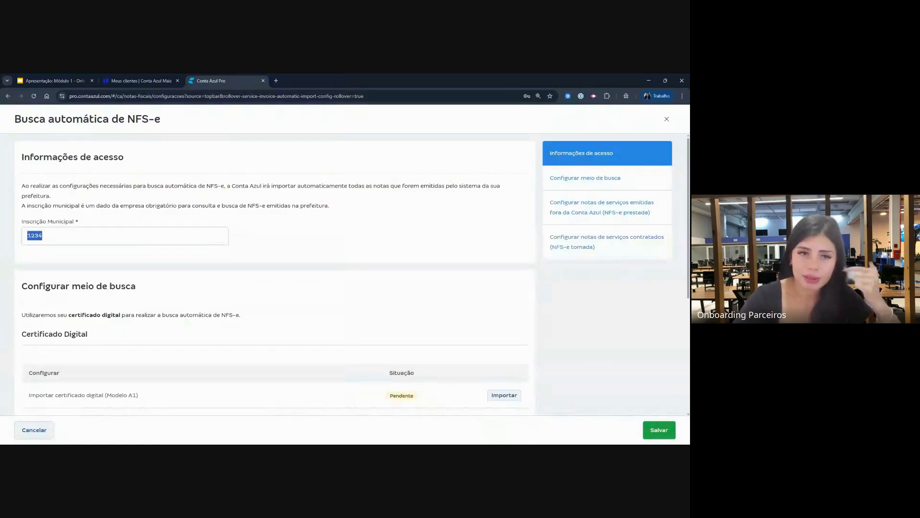
click(77, 228)
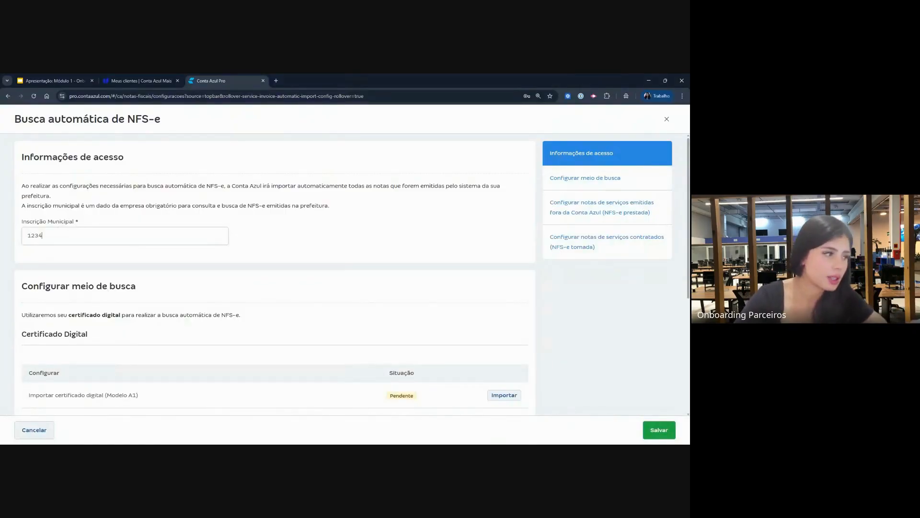
- Circle the Certificado Digital table in the Configurar meio de busca section
scroll(216, 261, down, 2)
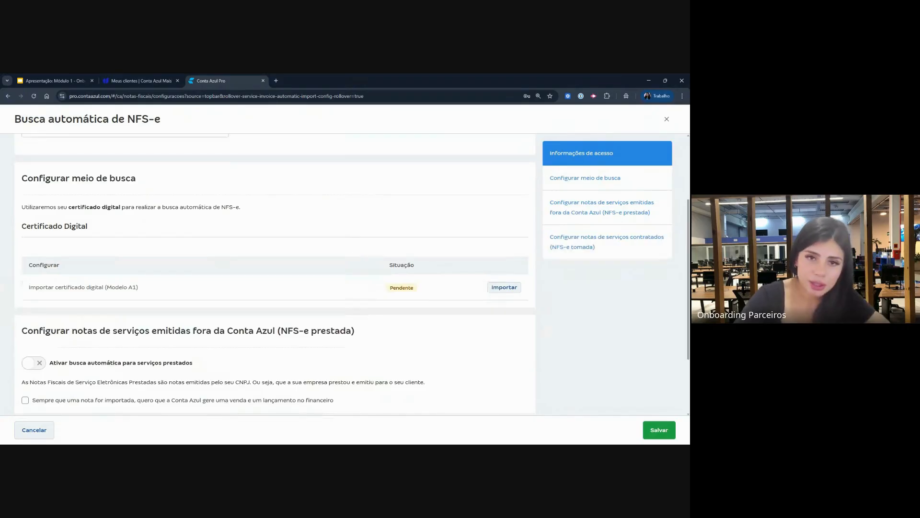
mouse_move(463, 229)
mouse_down()
mouse_move(221, 185)
mouse_move(0, 210)
mouse_up()
mouse_move(1, 295)
mouse_down()
mouse_move(446, 299)
mouse_move(546, 238)
mouse_move(453, 223)
mouse_up()
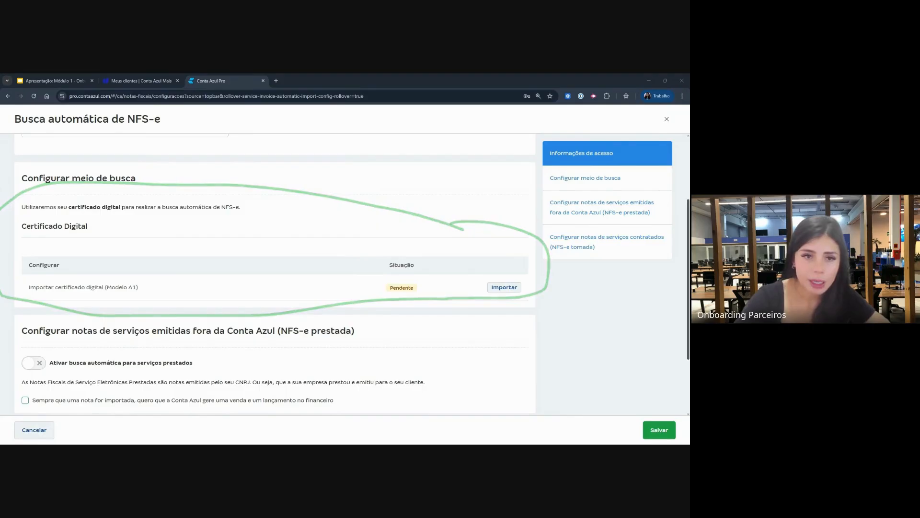
- Circle the sections for NFS-e tomada and for NFS-e prestada in the automatic search configuration
scroll(448, 350, down, 2)
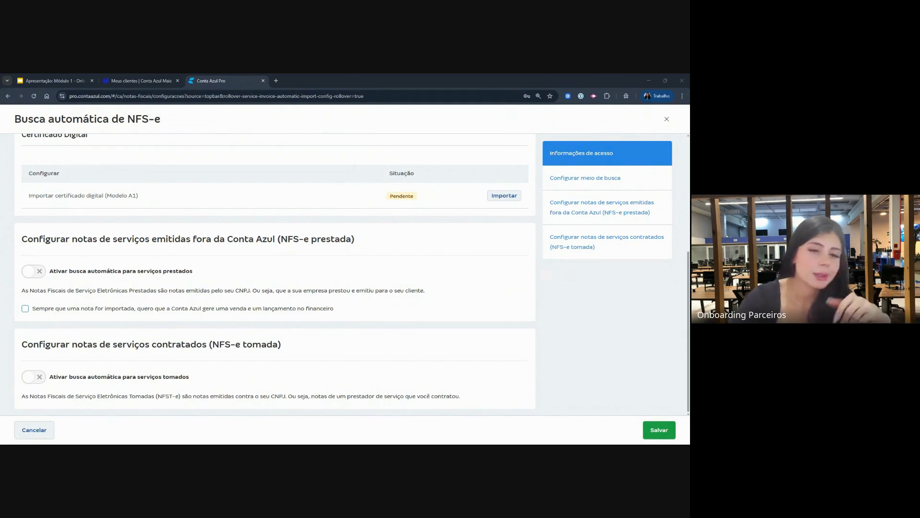
mouse_move(357, 358)
mouse_down()
mouse_move(207, 316)
mouse_move(54, 324)
mouse_move(12, 364)
mouse_move(277, 373)
mouse_move(306, 333)
mouse_move(85, 379)
mouse_move(11, 336)
mouse_move(312, 332)
mouse_up()
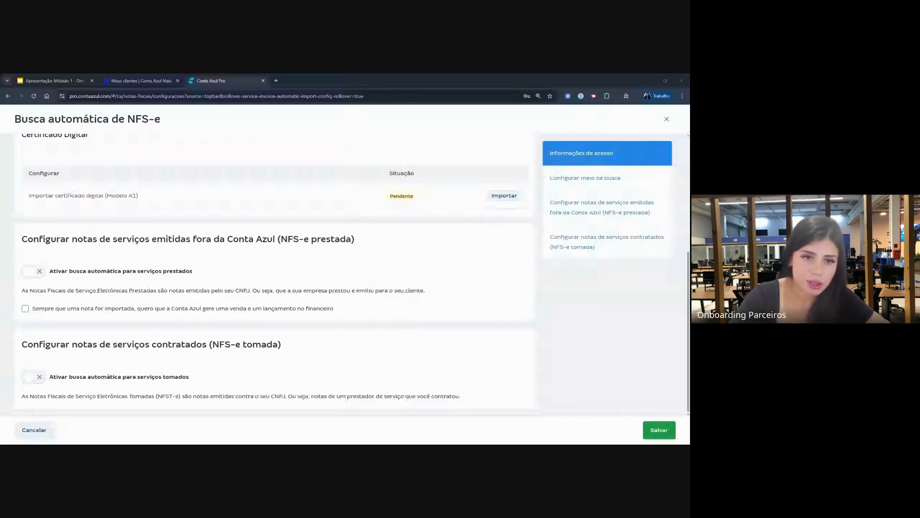
mouse_move(68, 355)
mouse_down()
mouse_move(25, 353)
mouse_move(12, 400)
mouse_move(63, 376)
mouse_move(66, 357)
mouse_up()
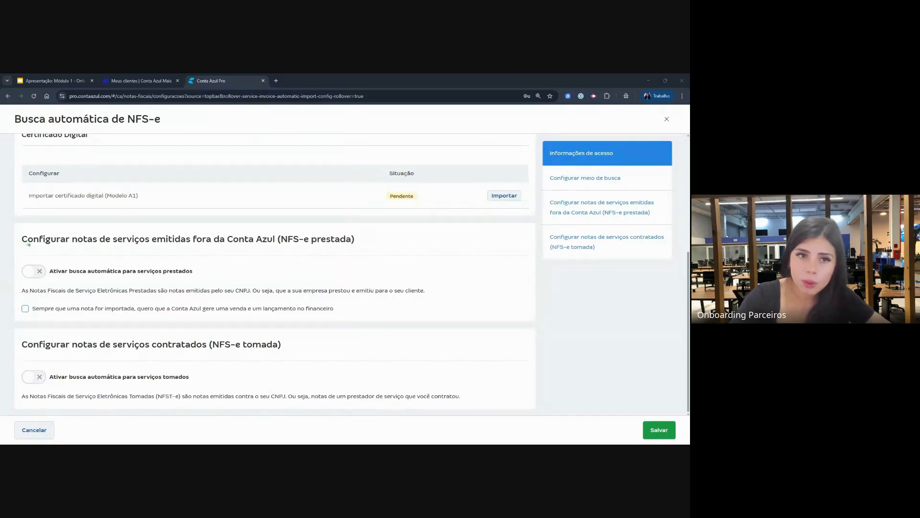
mouse_move(29, 245)
mouse_down()
mouse_move(77, 275)
mouse_move(5, 253)
mouse_up()
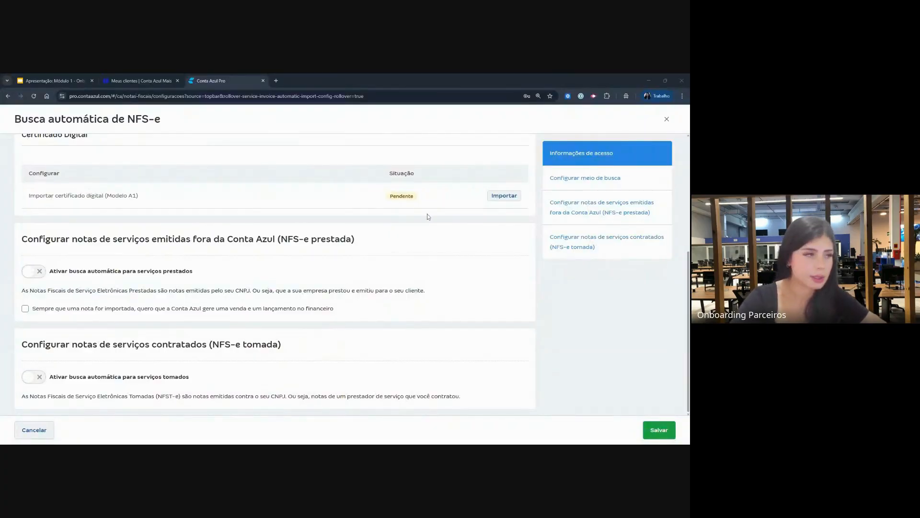
- Activate automatic search for serviços prestados and enable generating a sale and financial entry for each imported note, highlighting that option's text
click(41, 276)
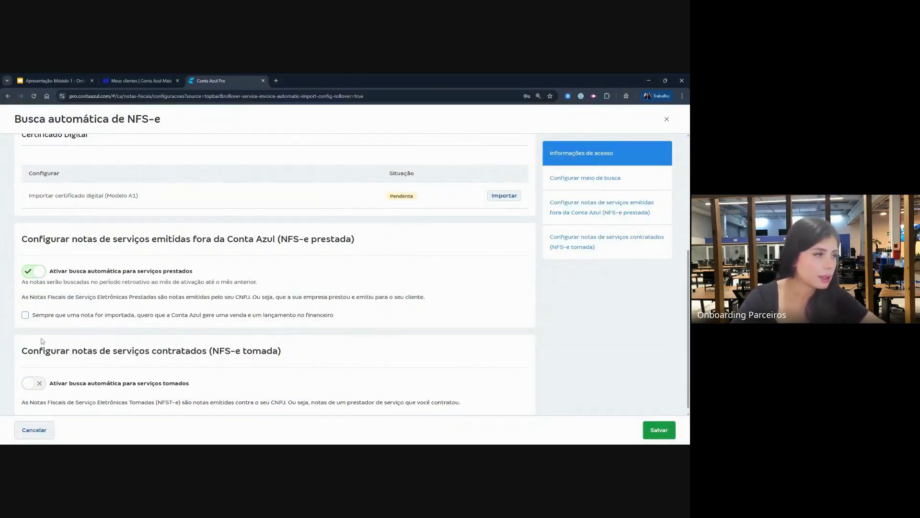
click(25, 315)
drag(51, 315, 359, 329)
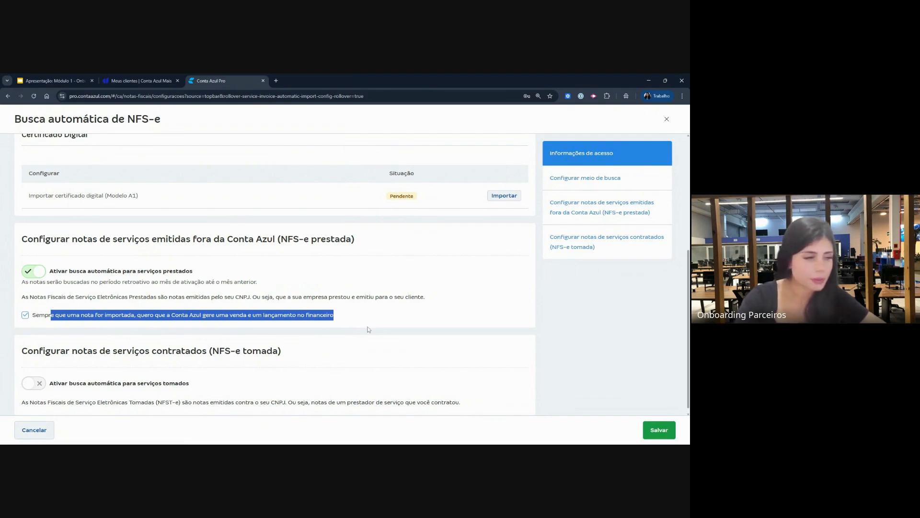
scroll(365, 331, down, 1)
- Activate automatic search for serviços tomados and highlight the option's label
click(34, 379)
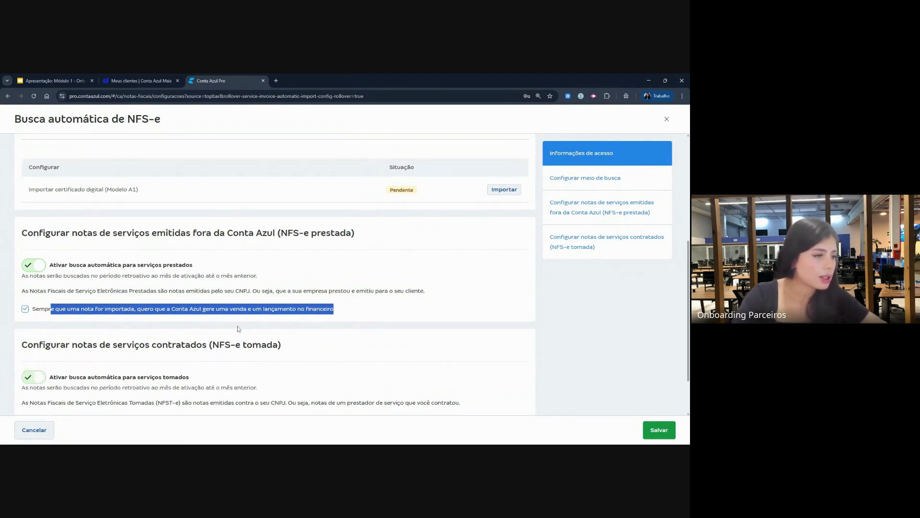
scroll(238, 328, down, 2)
drag(101, 316, 187, 317)
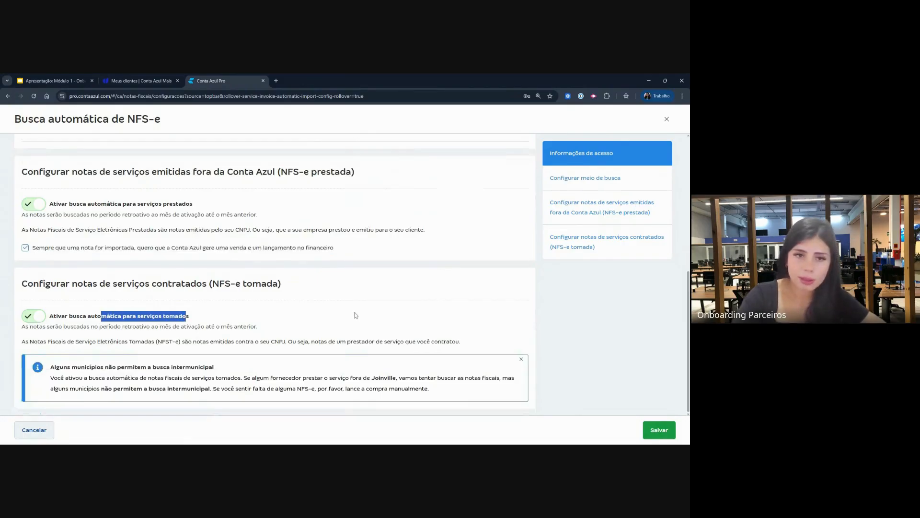
click(383, 310)
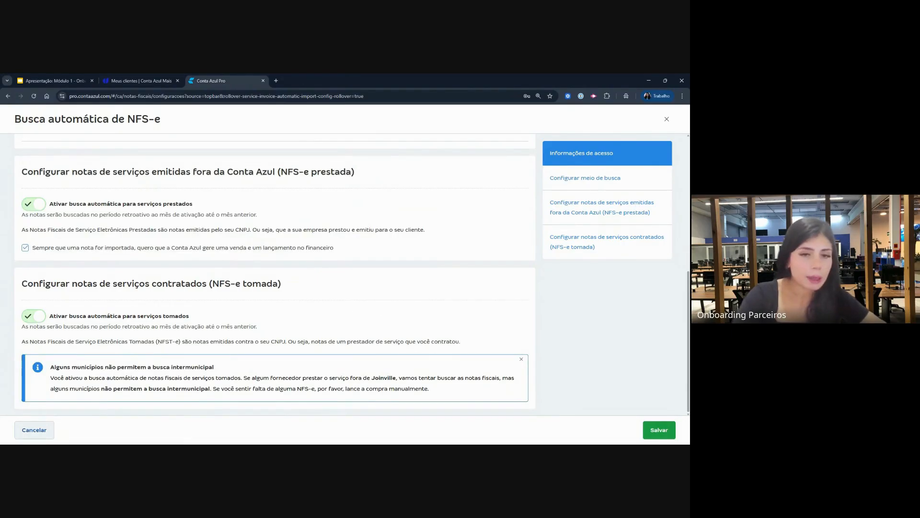
- Highlight the NFS-e tomada heading, review the NFS-e prestada options, and close the automatic search configuration without saving
mouse_move(250, 344)
mouse_down()
mouse_move(28, 334)
mouse_move(6, 403)
mouse_move(382, 434)
mouse_move(608, 394)
mouse_move(350, 325)
mouse_move(107, 352)
mouse_up()
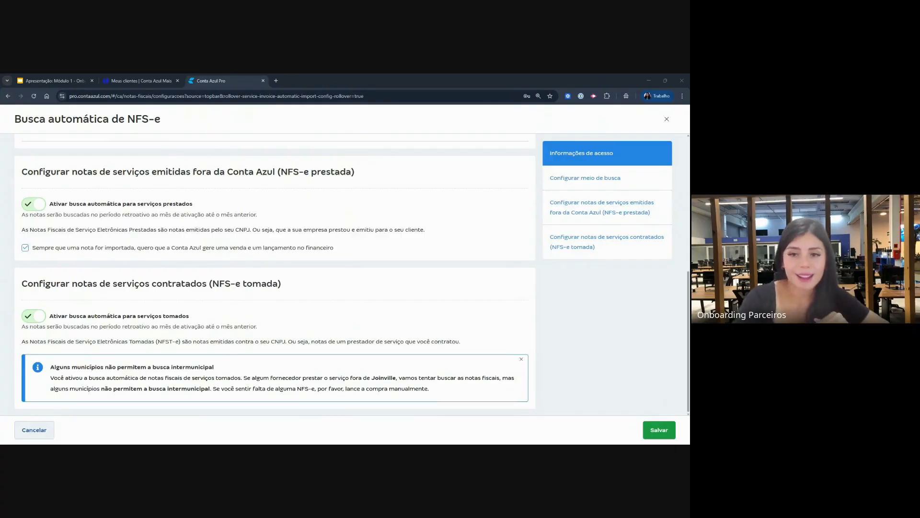
drag(202, 284, 287, 284)
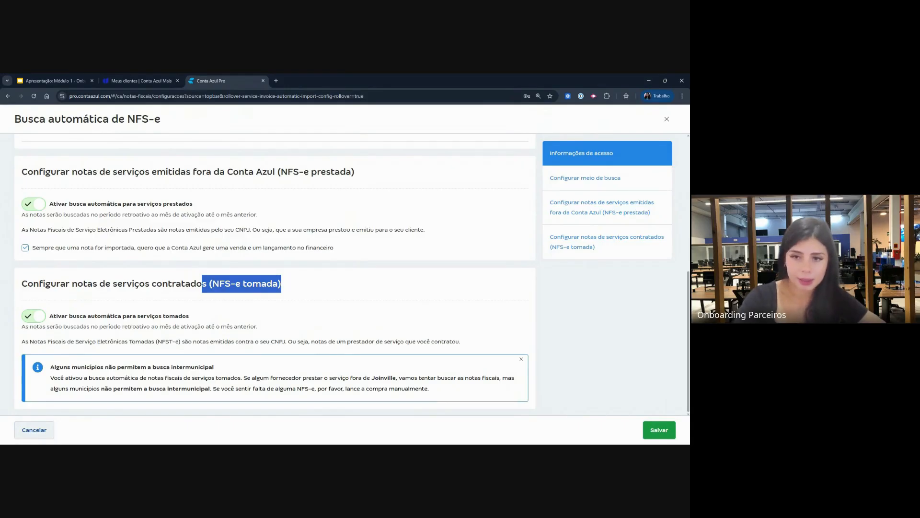
scroll(259, 302, up, 1)
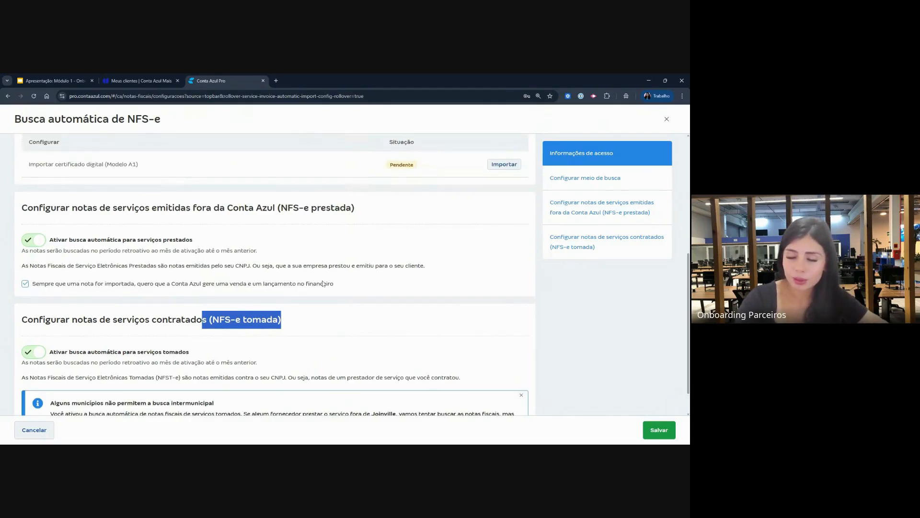
scroll(342, 285, up, 1)
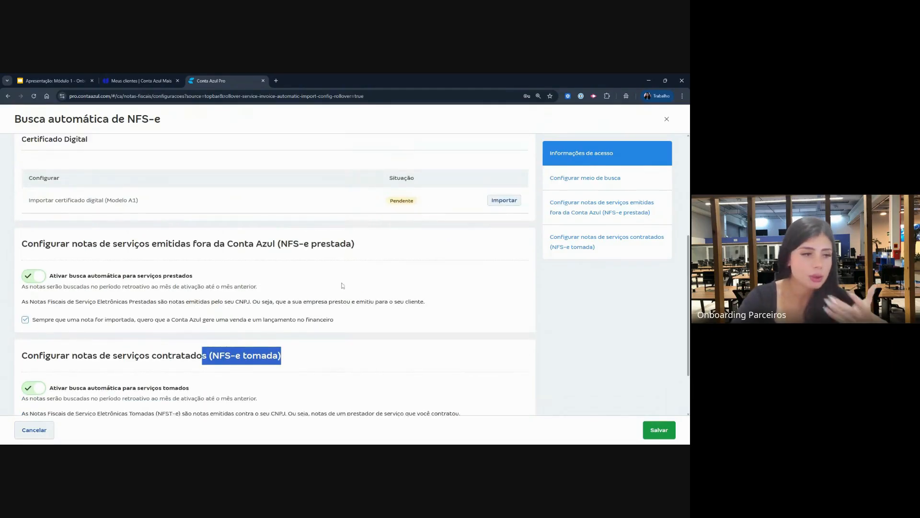
scroll(342, 285, down, 1)
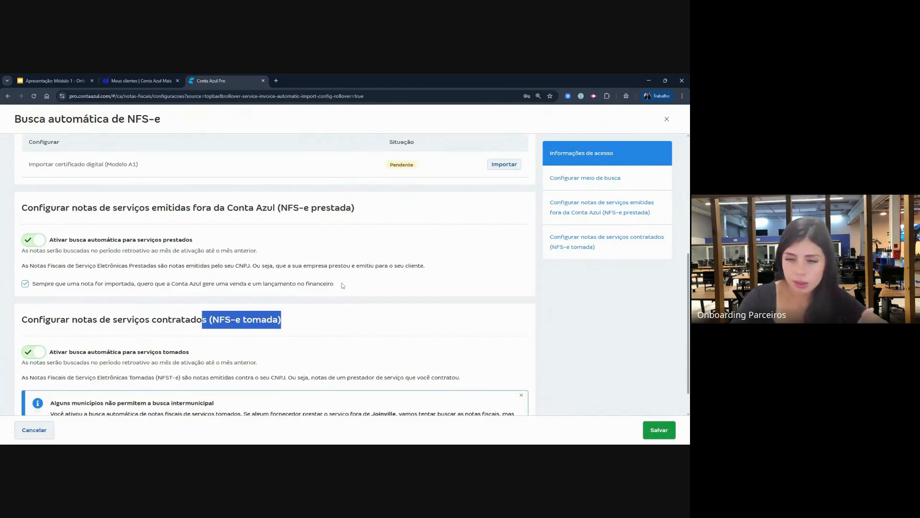
click(666, 118)
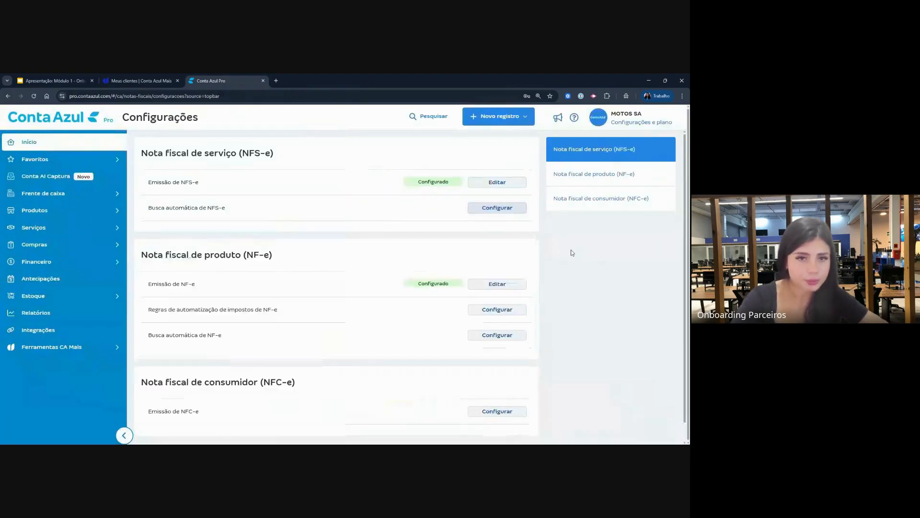
- Circle the Nota fiscal de serviço section, the Nota fiscal de produto section and its Emissão de NF-e row
mouse_move(483, 142)
mouse_down()
mouse_move(455, 131)
mouse_move(142, 151)
mouse_move(268, 237)
mouse_move(547, 224)
mouse_move(436, 144)
mouse_up()
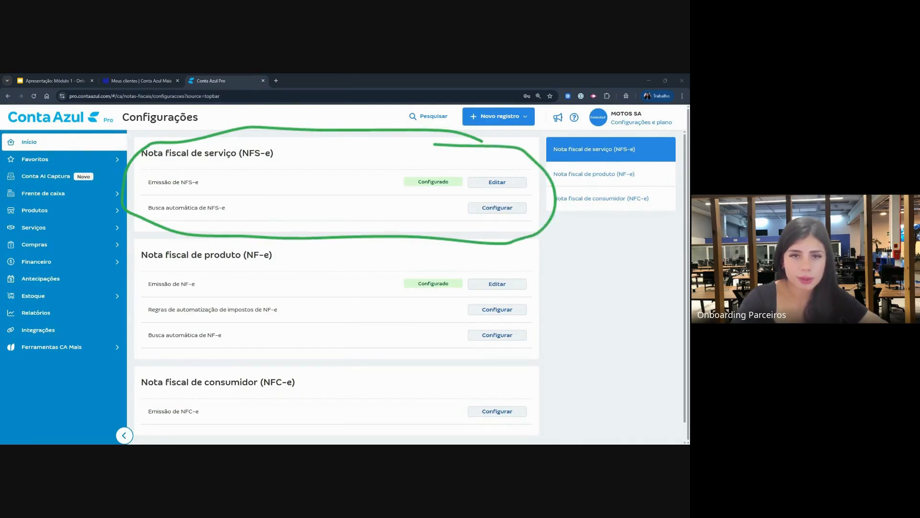
scroll(390, 314, down, 1)
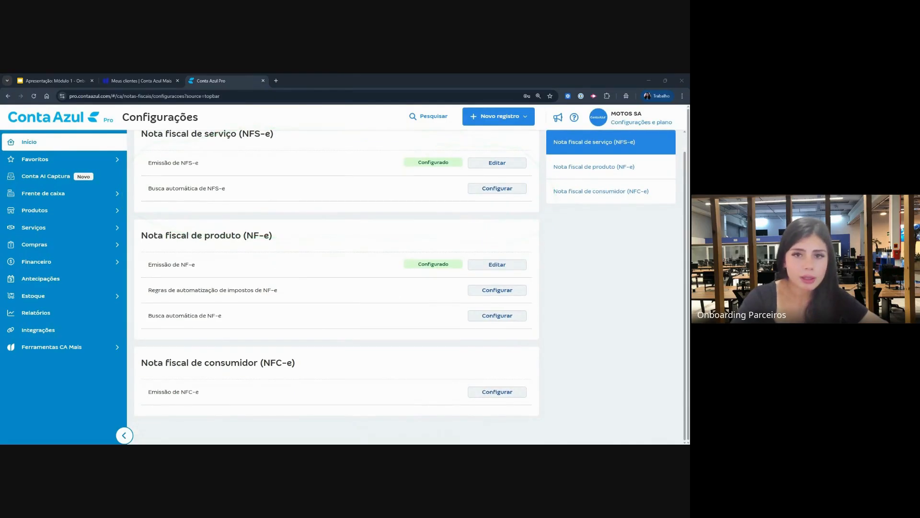
mouse_move(553, 220)
mouse_down()
mouse_move(129, 214)
mouse_move(249, 346)
mouse_move(591, 253)
mouse_move(494, 212)
mouse_up()
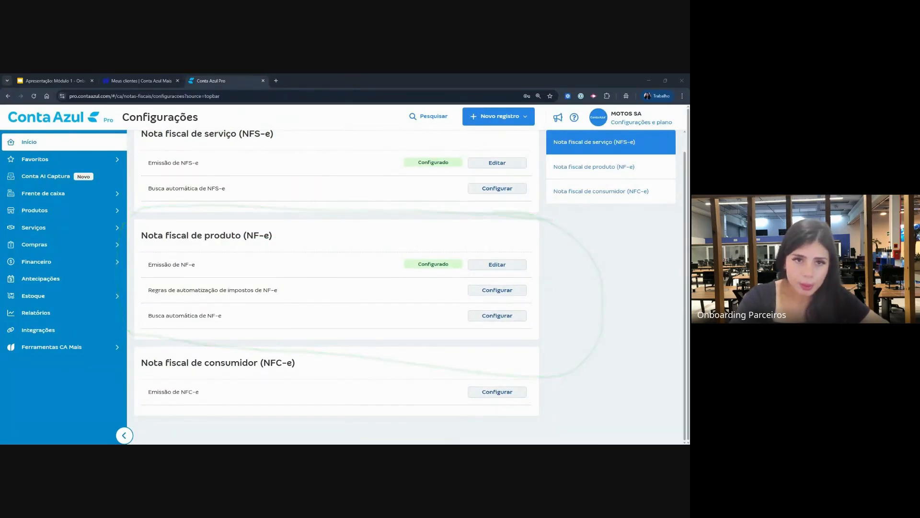
mouse_move(230, 224)
mouse_down()
mouse_move(166, 223)
mouse_move(131, 273)
mouse_move(431, 289)
mouse_move(554, 238)
mouse_move(461, 235)
mouse_up()
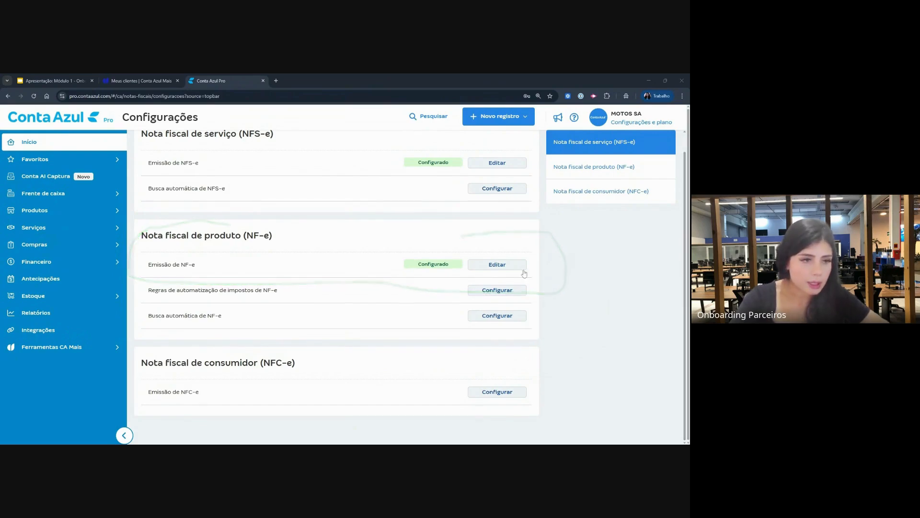
- Open the NF-e emission configuration and highlight the Inscrição estadual, Série and Nº da última NF-e emitida values
click(510, 263)
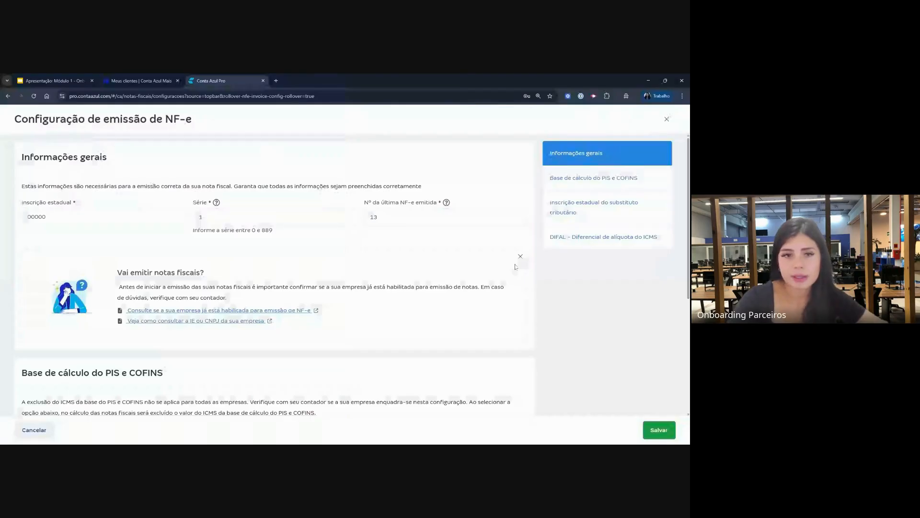
drag(46, 216, 1, 225)
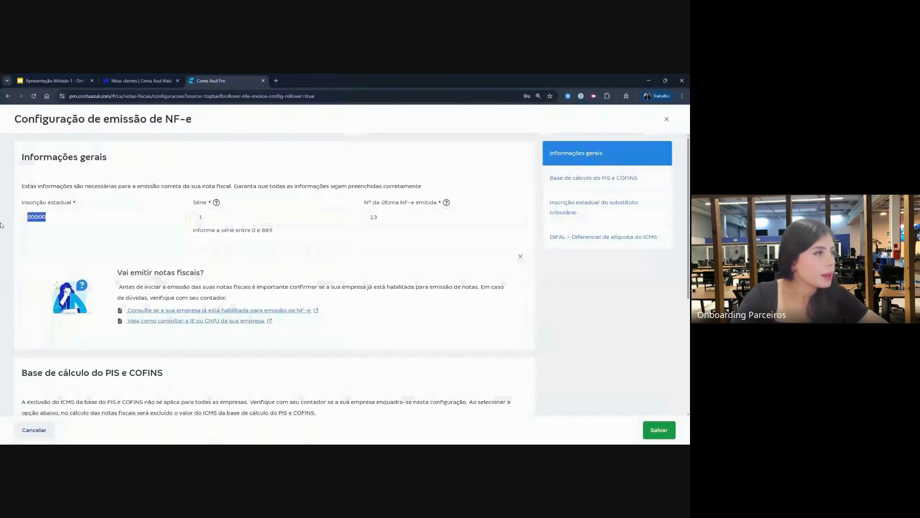
drag(21, 157, 109, 157)
drag(47, 217, 21, 217)
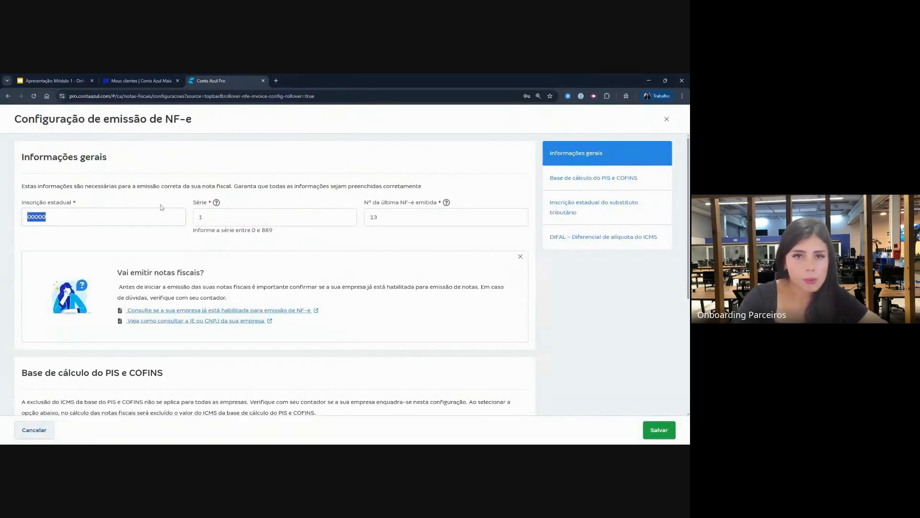
drag(194, 218, 359, 220)
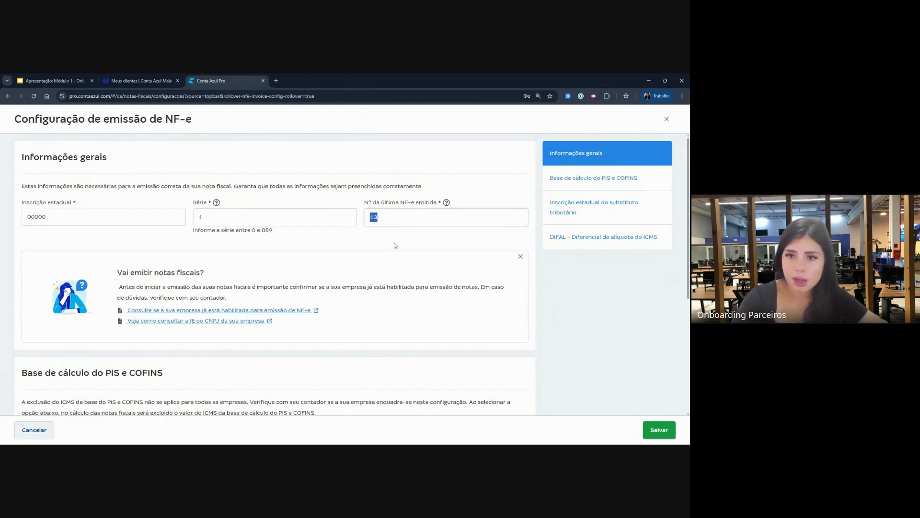
mouse_move(110, 193)
mouse_down()
mouse_move(72, 203)
mouse_move(120, 184)
mouse_move(144, 195)
mouse_up()
click(120, 193)
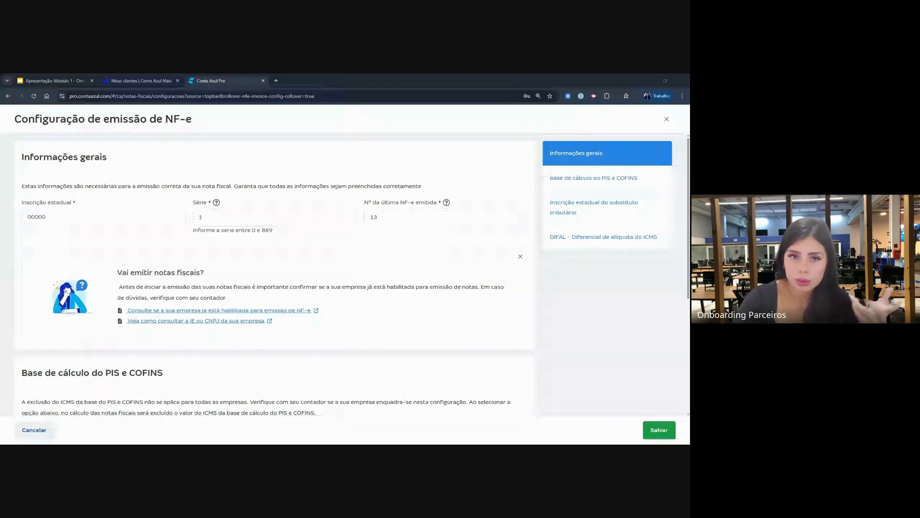
- Circle the "Vai emitir notas fiscais?" notice and its links for checking NF-e eligibility and the company's IE or CNPJ
scroll(572, 325, down, 3)
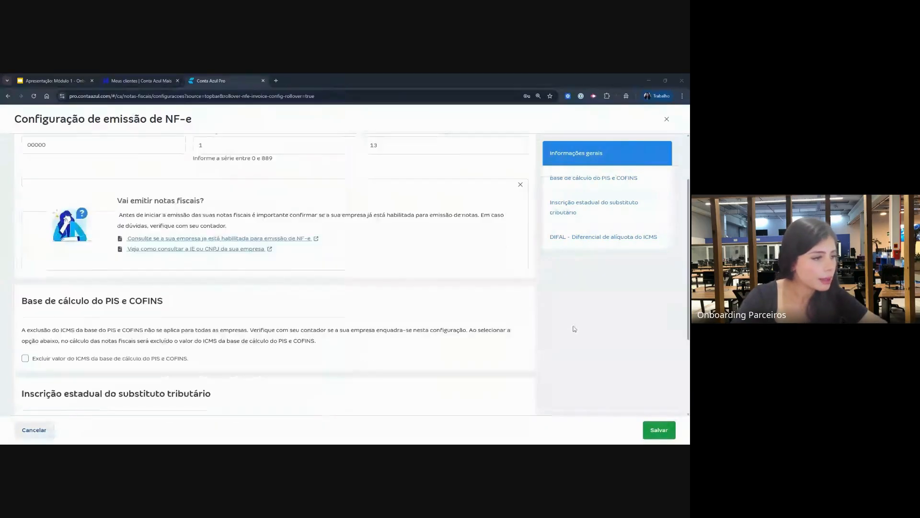
scroll(572, 326, up, 2)
scroll(576, 326, up, 1)
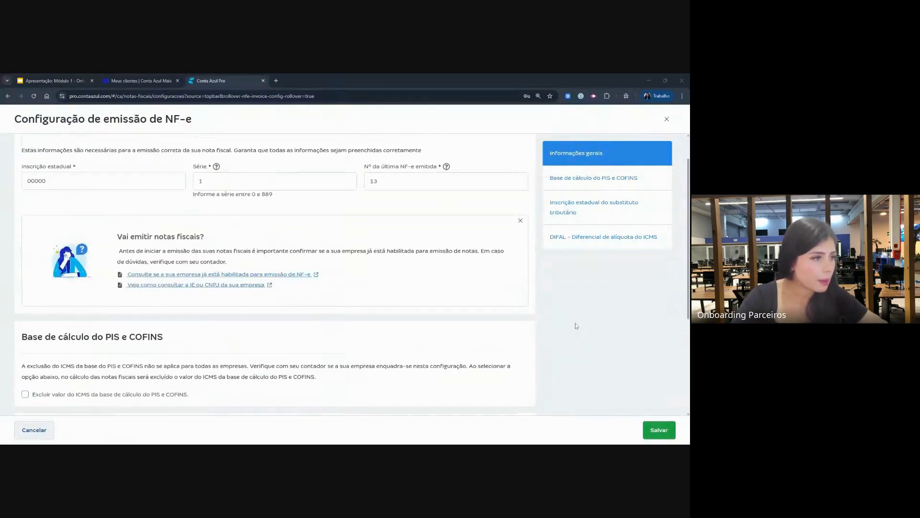
scroll(576, 326, down, 3)
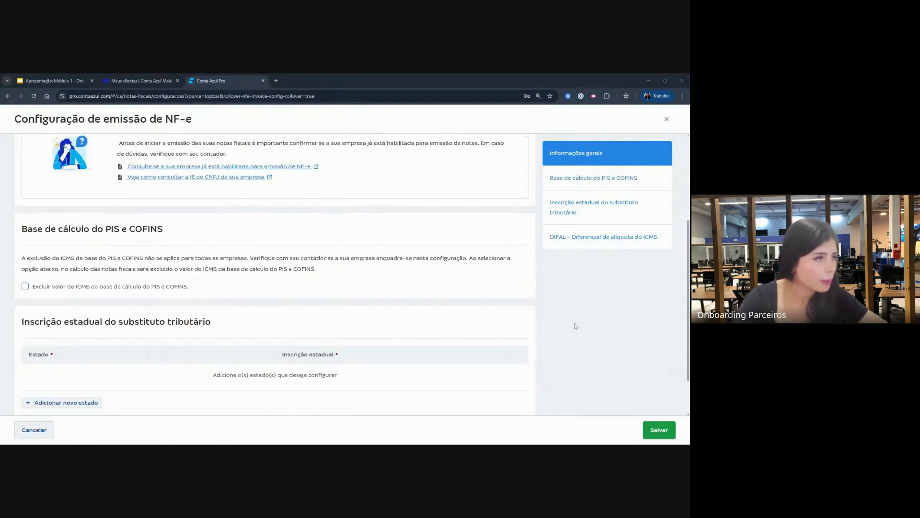
scroll(575, 326, up, 2)
mouse_move(283, 143)
mouse_down()
mouse_move(218, 127)
mouse_move(69, 209)
mouse_move(316, 222)
mouse_move(362, 181)
mouse_up()
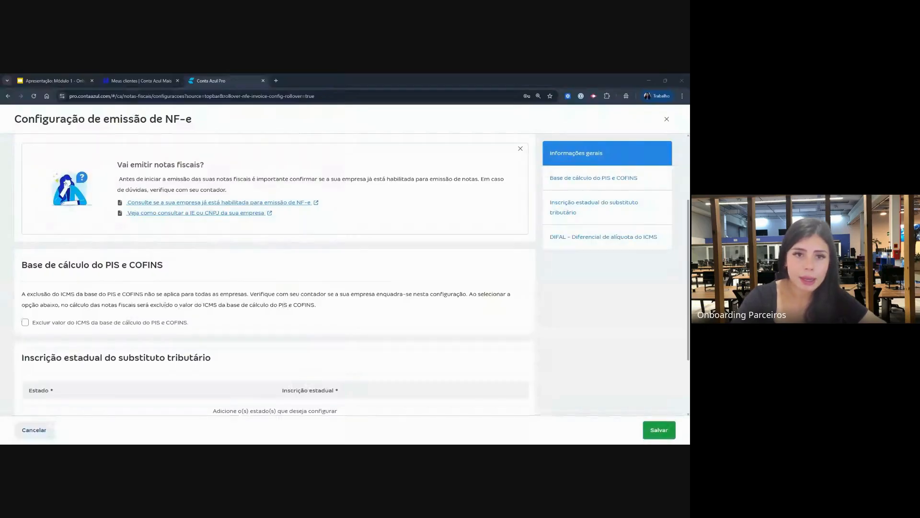
mouse_move(283, 223)
mouse_down()
mouse_move(95, 223)
mouse_move(93, 201)
mouse_move(274, 201)
mouse_move(292, 220)
mouse_up()
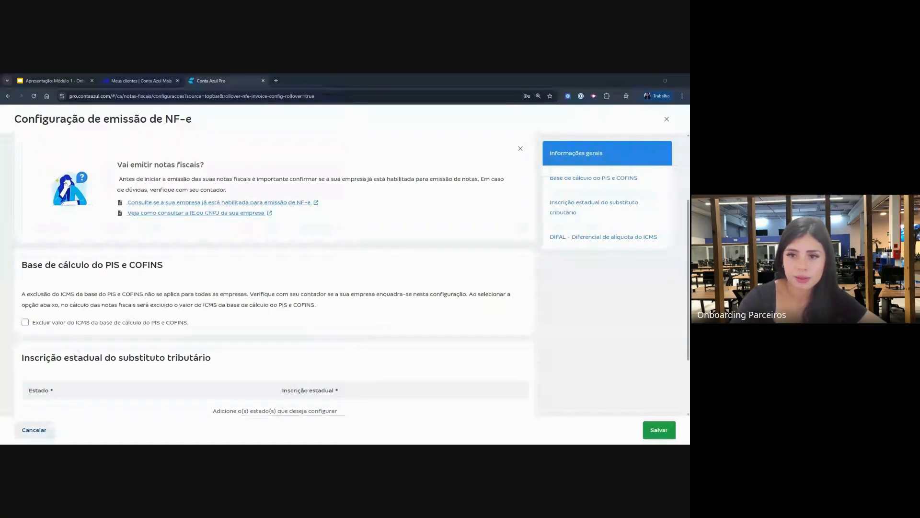
- Circle the Base de cálculo do PIS e COFINS section and highlight its text on excluding ICMS from the base
scroll(411, 250, down, 2)
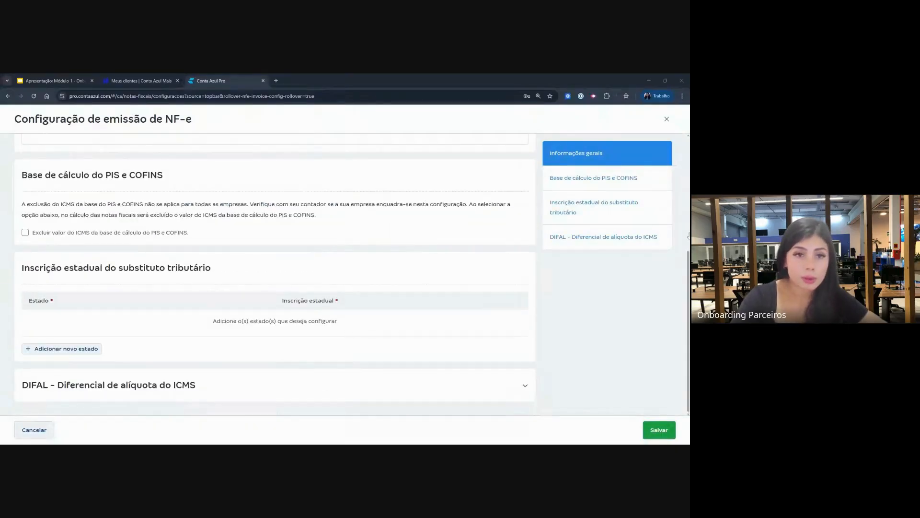
mouse_move(11, 152)
mouse_down()
mouse_move(198, 200)
mouse_move(141, 246)
mouse_move(2, 230)
mouse_move(4, 158)
mouse_up()
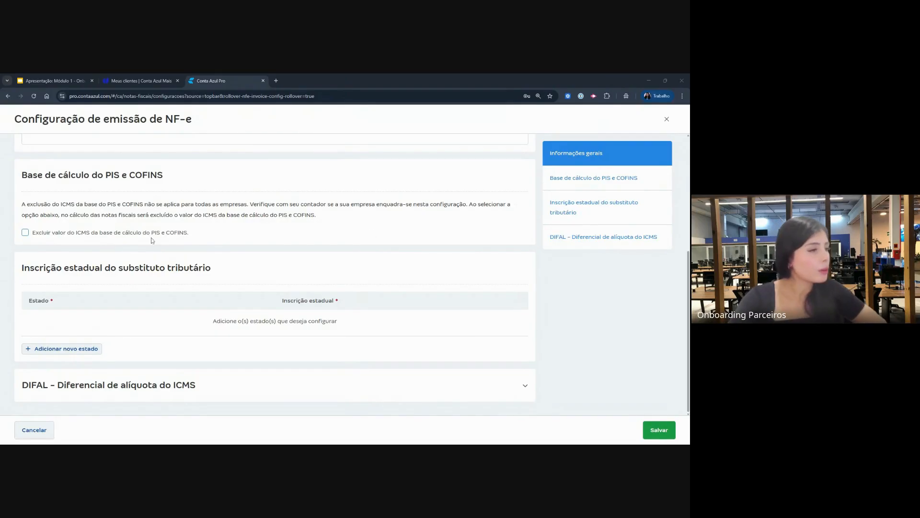
drag(55, 215, 17, 212)
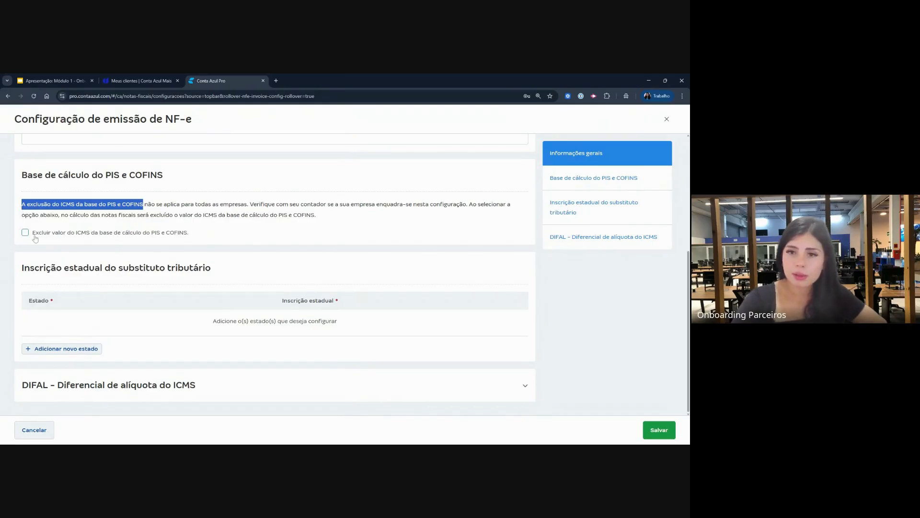
click(96, 261)
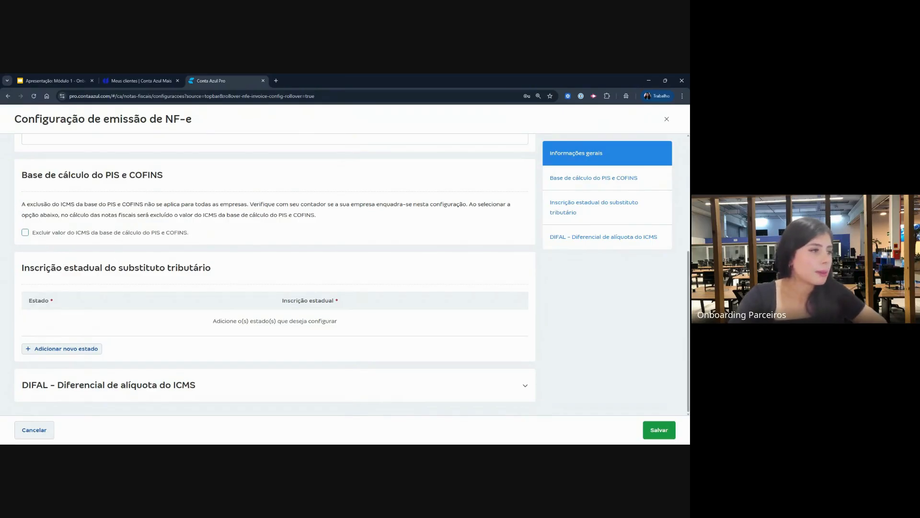
- Highlight the Inscrição estadual do substituto tributário section and expand the DIFAL - Diferencial de alíquota do ICMS section
drag(83, 267, 193, 267)
click(244, 270)
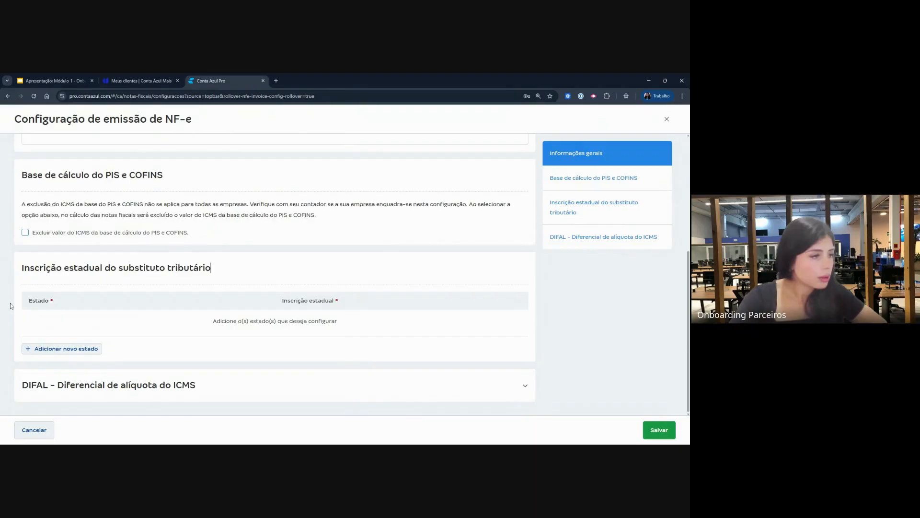
mouse_move(143, 330)
mouse_down()
mouse_move(79, 318)
mouse_move(3, 335)
mouse_move(113, 366)
mouse_move(117, 338)
mouse_up()
click(226, 389)
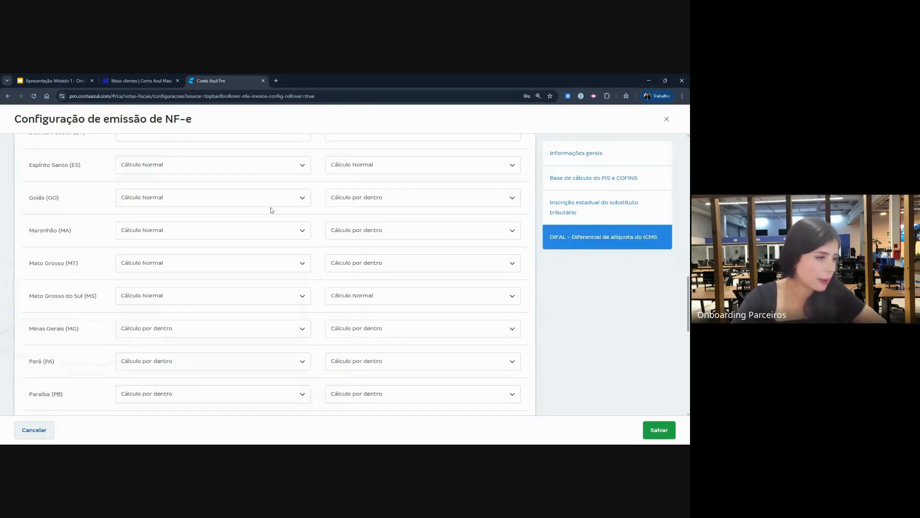
- Collapse the DIFAL - Diferencial de alíquota do ICMS section and review the NF-e configuration sections from Informações gerais to DIFAL
scroll(266, 231, up, 3)
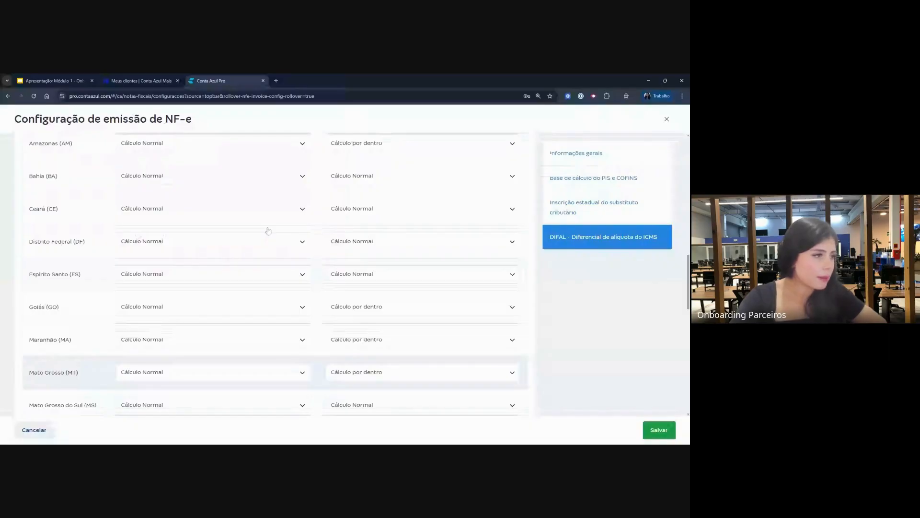
scroll(268, 231, up, 6)
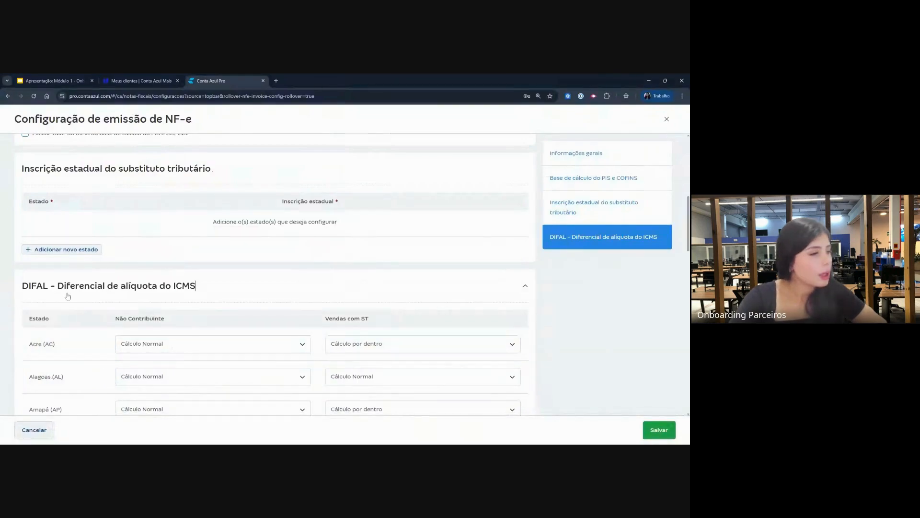
scroll(68, 293, up, 3)
scroll(200, 298, up, 4)
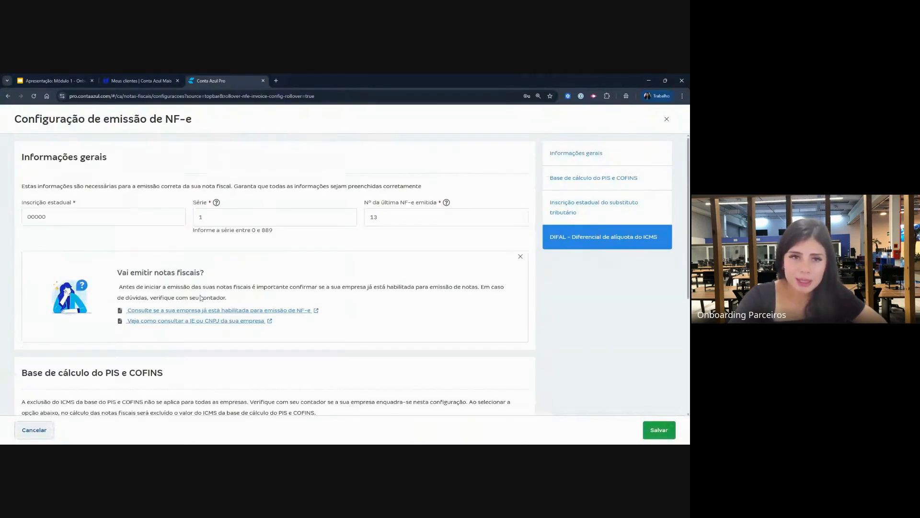
scroll(200, 298, down, 5)
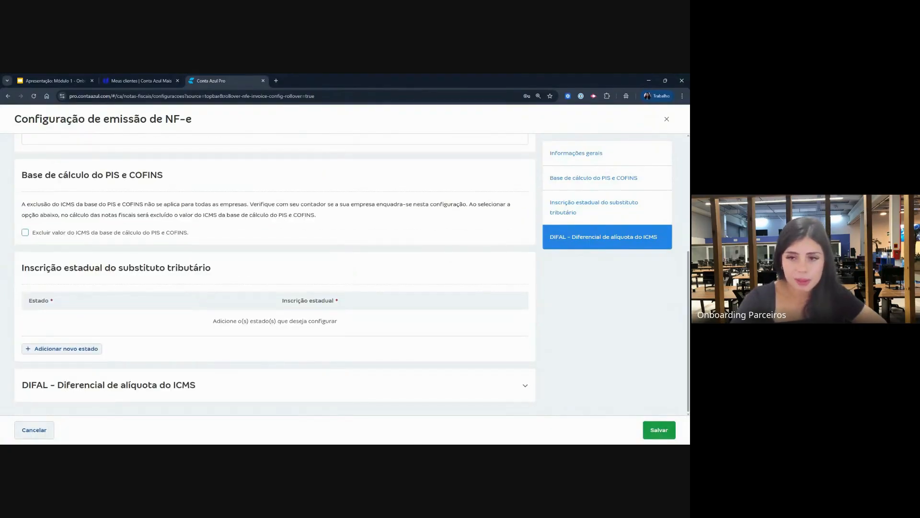
scroll(201, 299, up, 4)
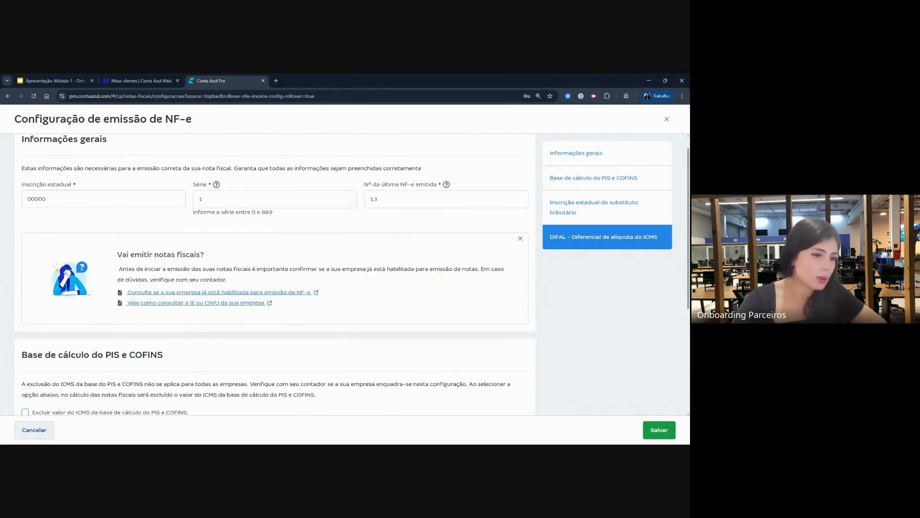
scroll(201, 298, down, 4)
scroll(203, 299, up, 3)
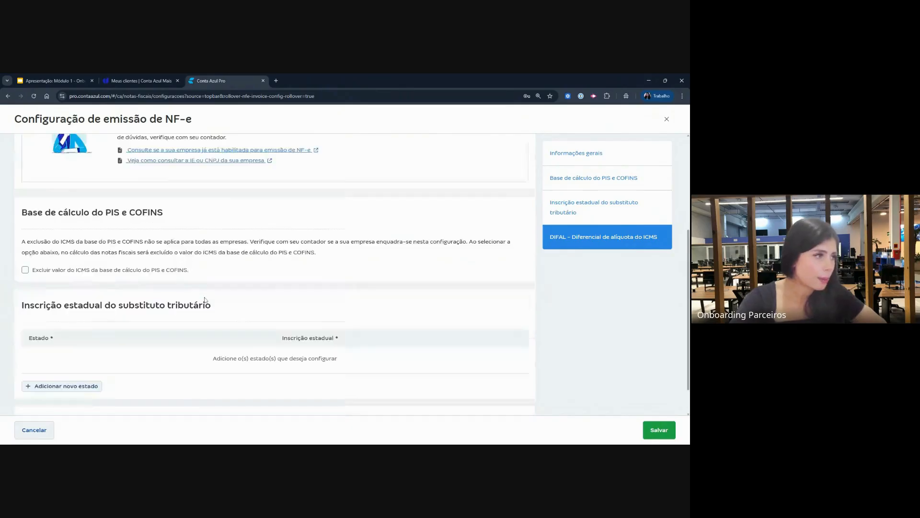
scroll(205, 298, up, 2)
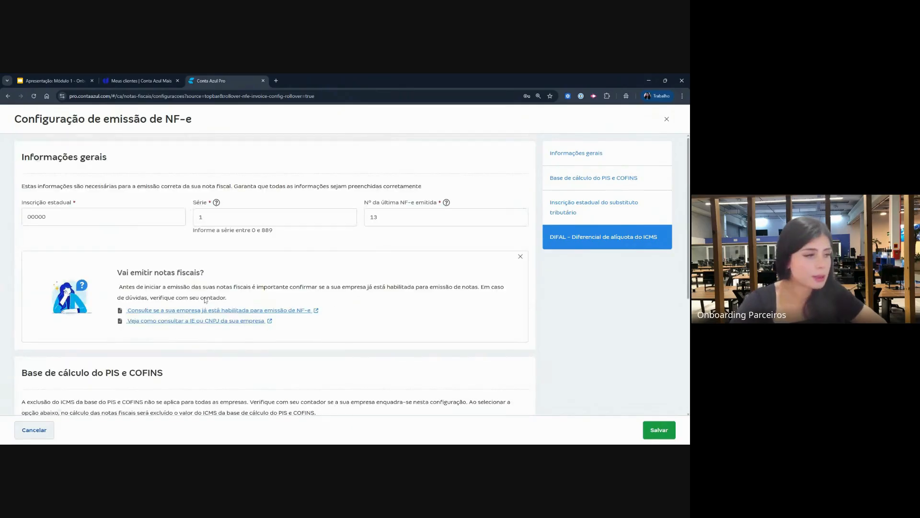
- Highlight the Inscrição estadual and Nº da última NF-e emitida values and save the NF-e emission configuration
drag(20, 372, 172, 372)
drag(52, 217, 11, 217)
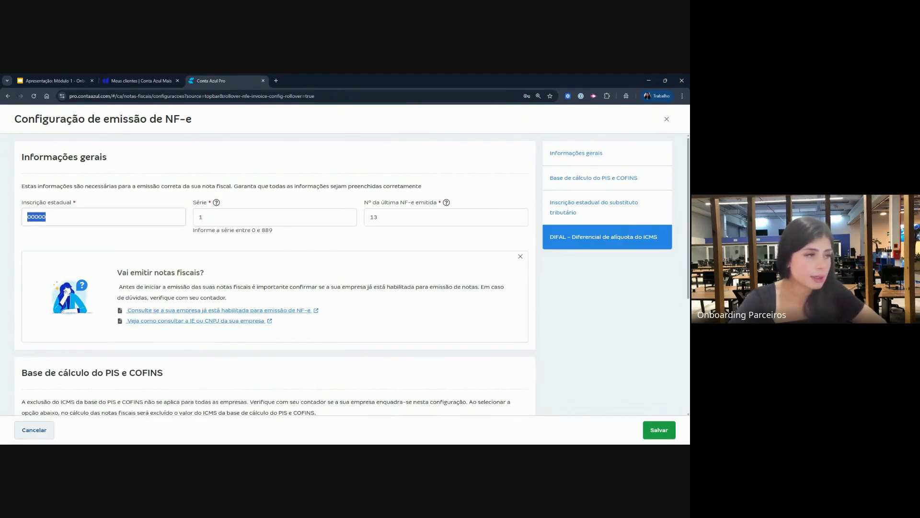
key(Tab)
key(Tab)
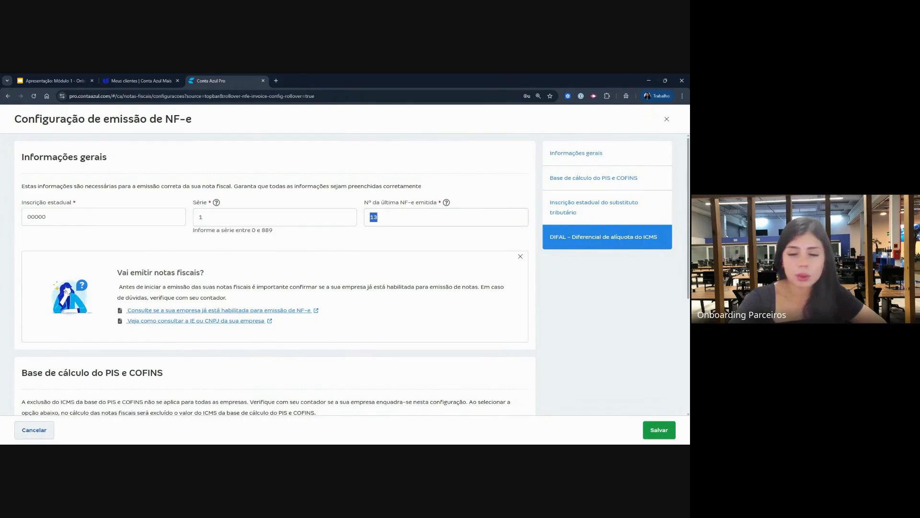
click(654, 437)
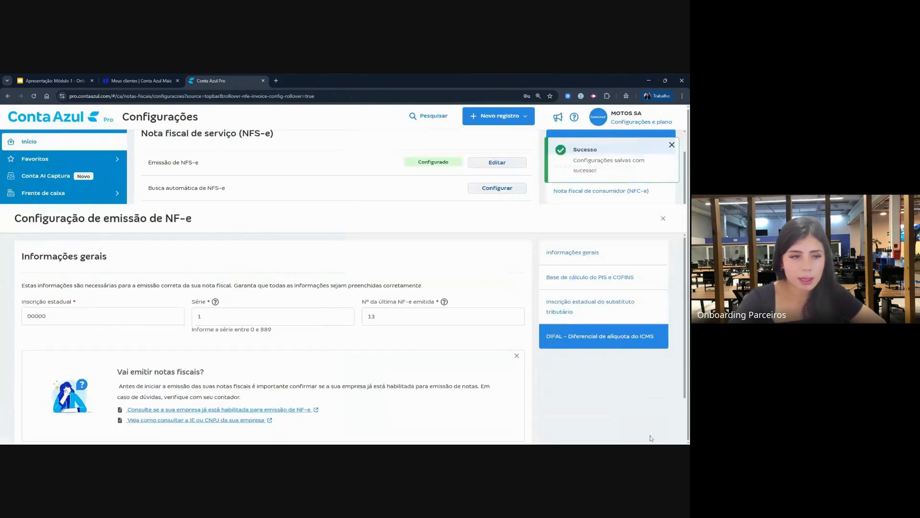
- Circle the configuration option for Regras de automatização de impostos de NF-e and open it
mouse_move(456, 238)
mouse_down()
mouse_move(408, 220)
mouse_move(457, 287)
mouse_move(462, 247)
mouse_up()
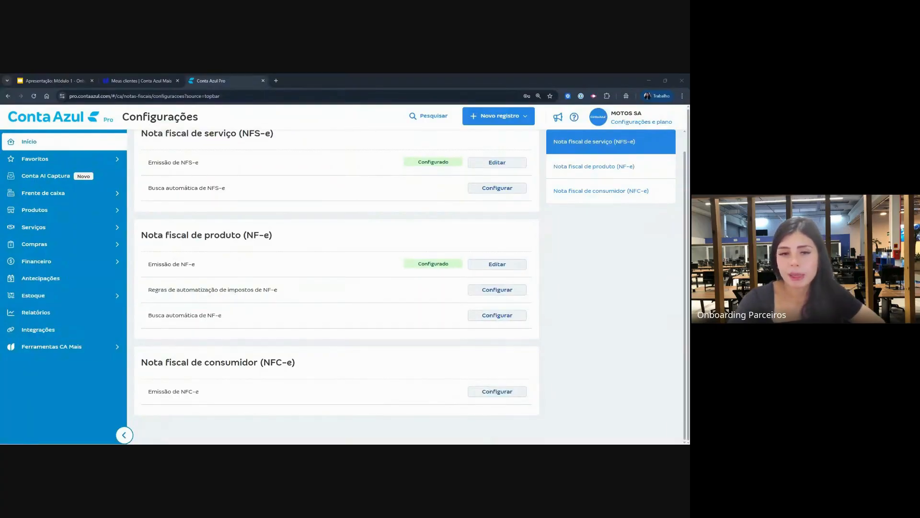
mouse_move(526, 279)
mouse_down()
mouse_move(434, 282)
mouse_move(547, 307)
mouse_move(535, 275)
mouse_up()
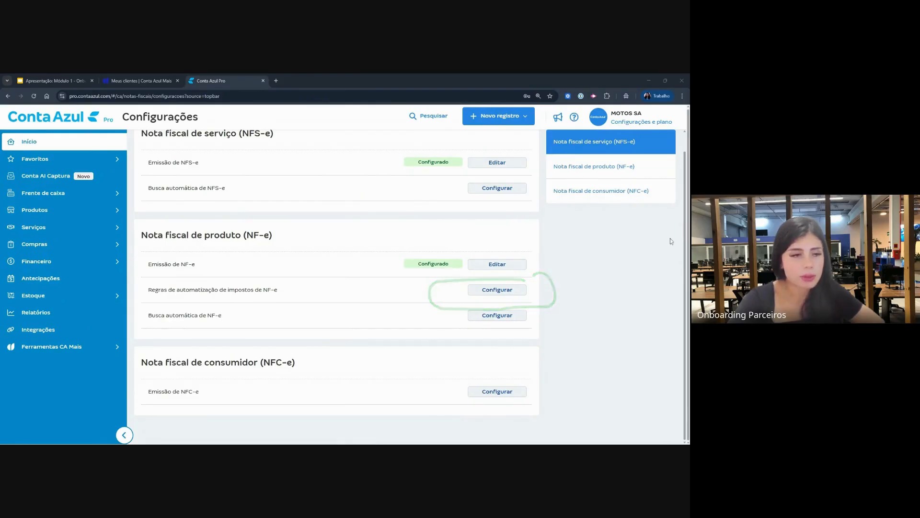
click(512, 293)
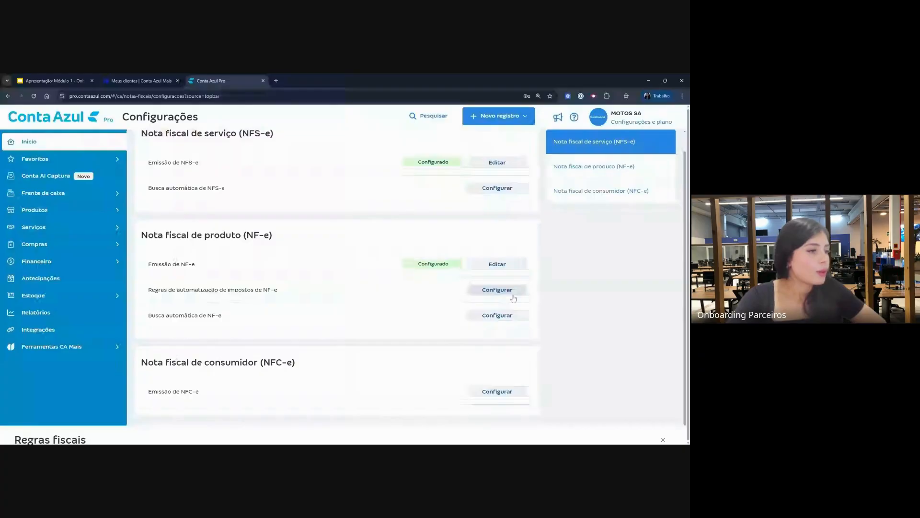
- Expand Exceção na regra fiscal por NCM, review the tax sections down to Impostos para outras naturezas de operação, and close Regras fiscais
scroll(563, 308, down, 1)
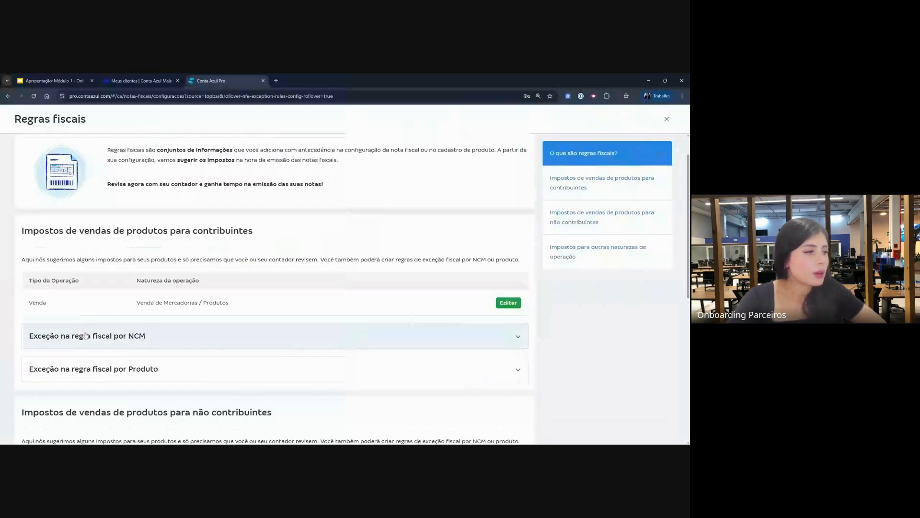
click(355, 337)
scroll(355, 340, down, 3)
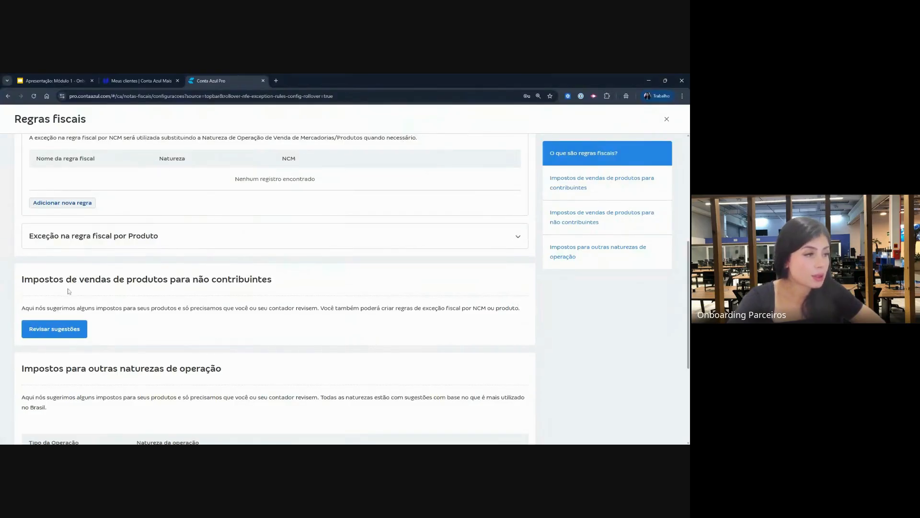
scroll(111, 324, down, 4)
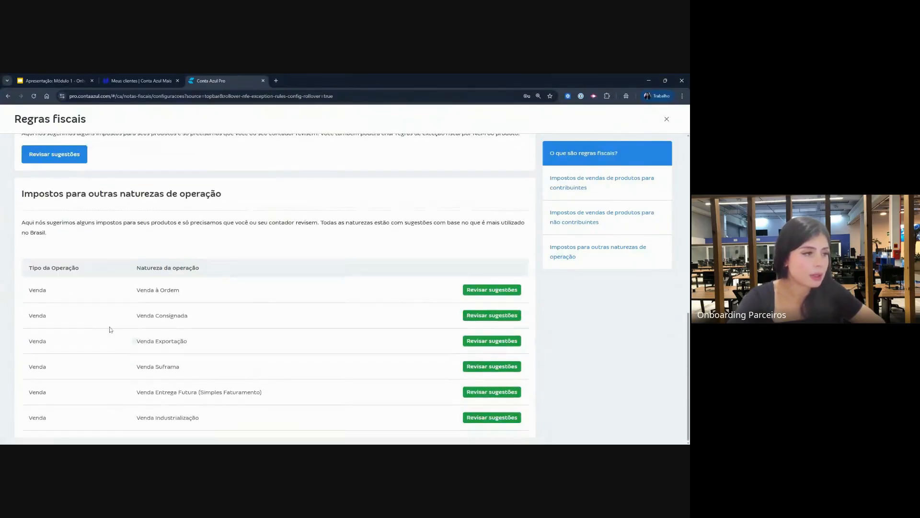
scroll(133, 329, up, 10)
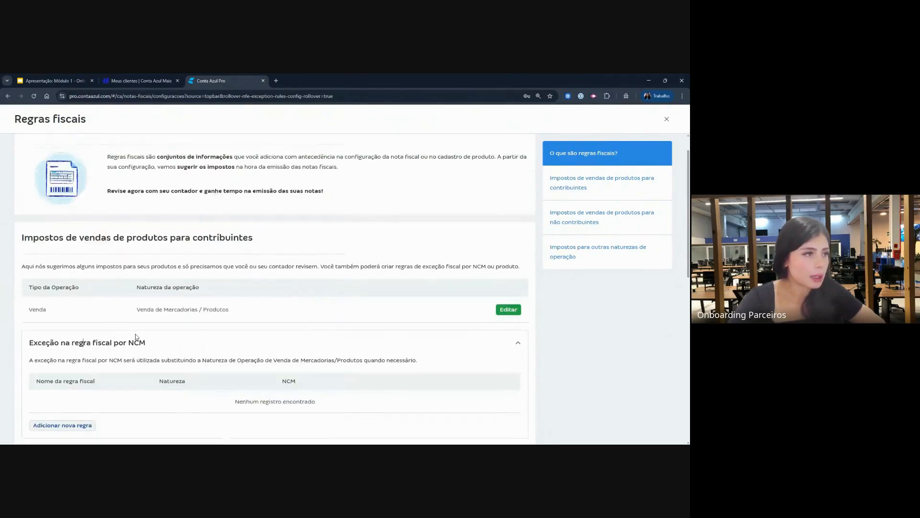
scroll(136, 337, up, 2)
click(667, 119)
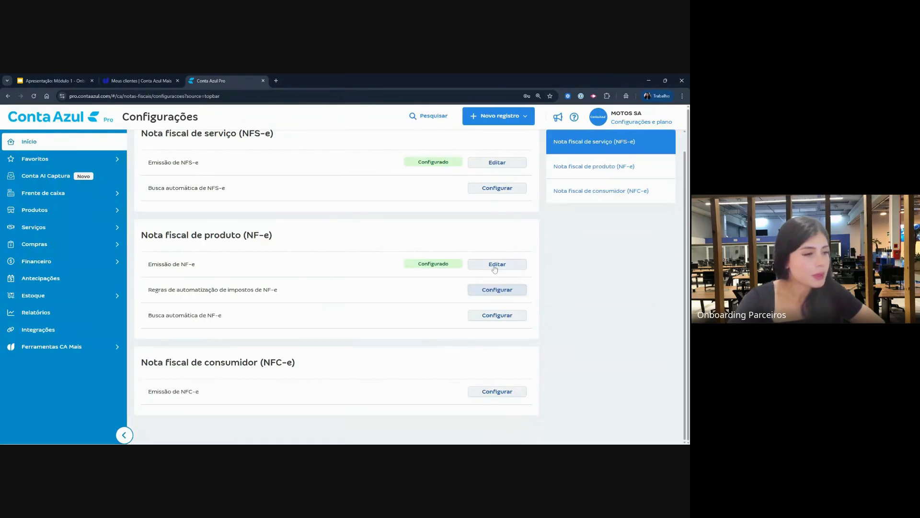
mouse_move(567, 295)
mouse_down()
mouse_move(481, 298)
mouse_move(576, 334)
mouse_move(564, 302)
mouse_up()
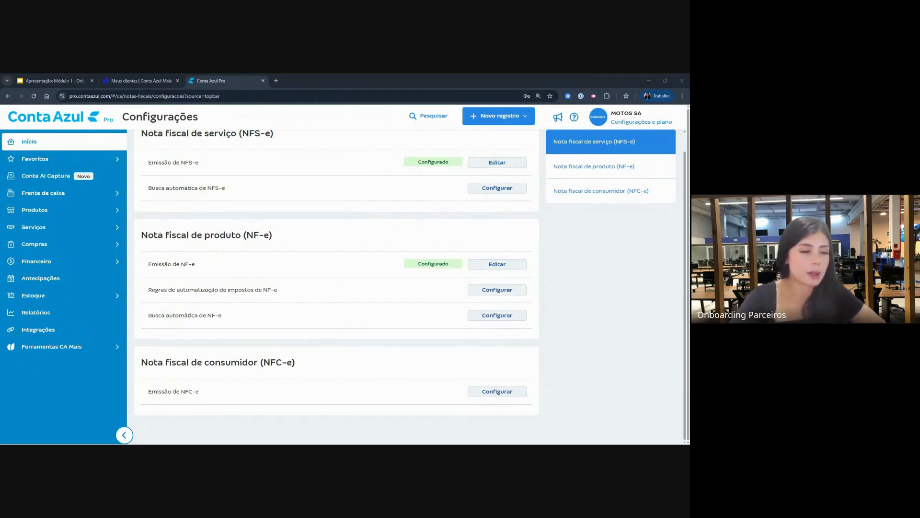
- Highlight Busca automática de NF-e, open its configuration and highlight the Configurar documentos necessários heading
drag(222, 315, 148, 315)
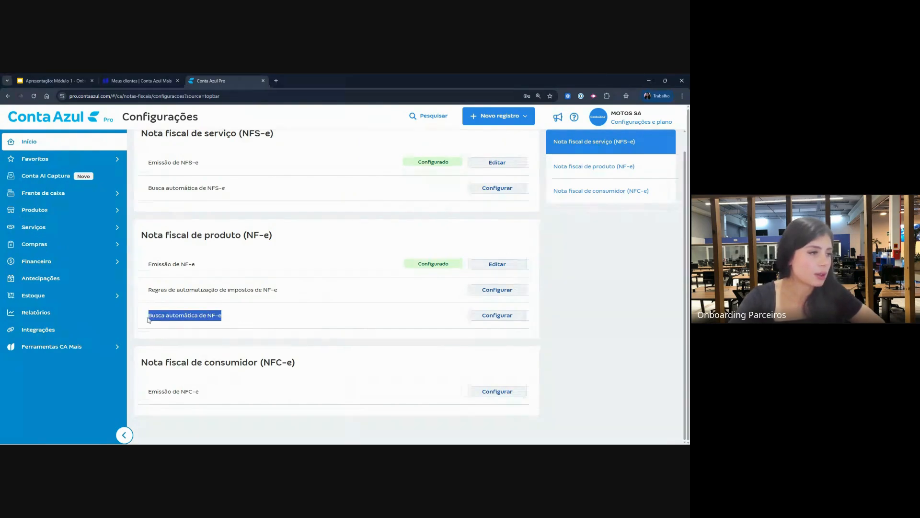
click(497, 315)
scroll(504, 319, down, 1)
scroll(504, 319, up, 1)
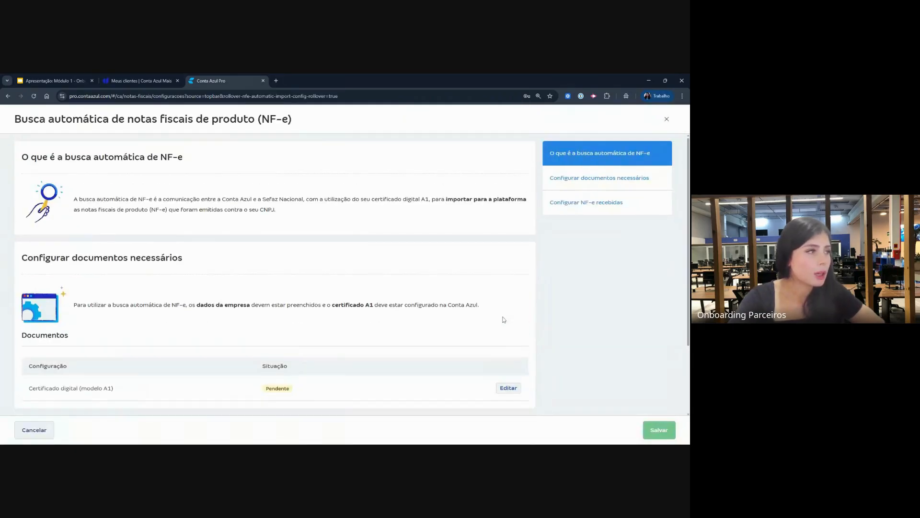
scroll(482, 305, down, 1)
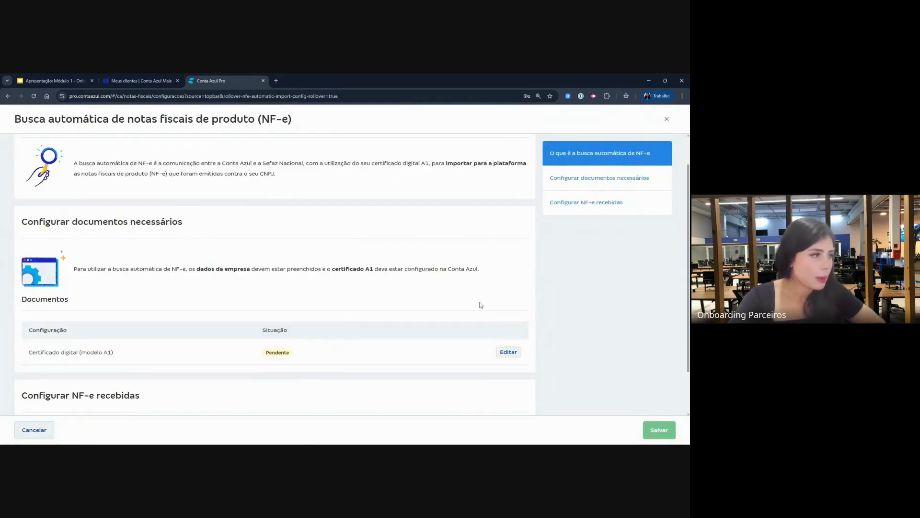
scroll(478, 304, up, 1)
drag(20, 257, 191, 262)
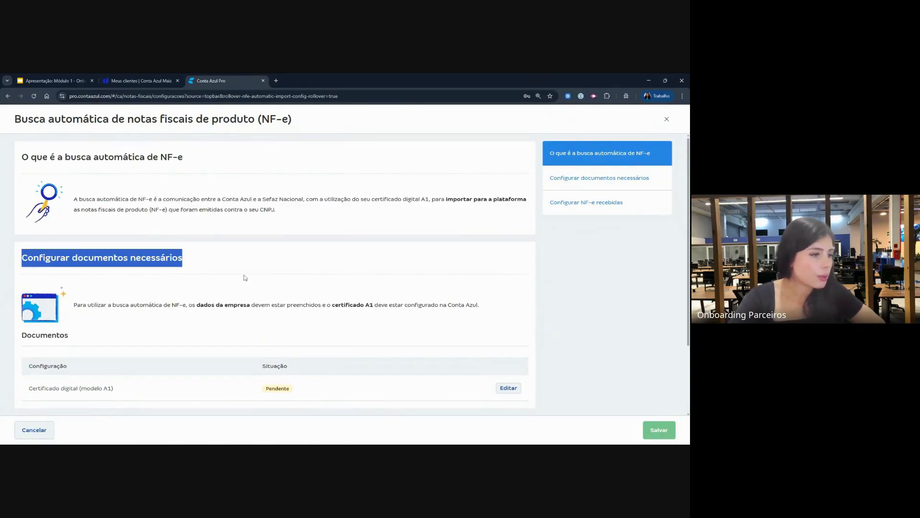
- Circle the Situação of the Certificado digital (modelo A1) in the Documentos table
scroll(247, 278, down, 2)
mouse_move(312, 275)
mouse_down()
mouse_move(275, 245)
mouse_move(297, 277)
mouse_up()
drag(356, 302, 243, 271)
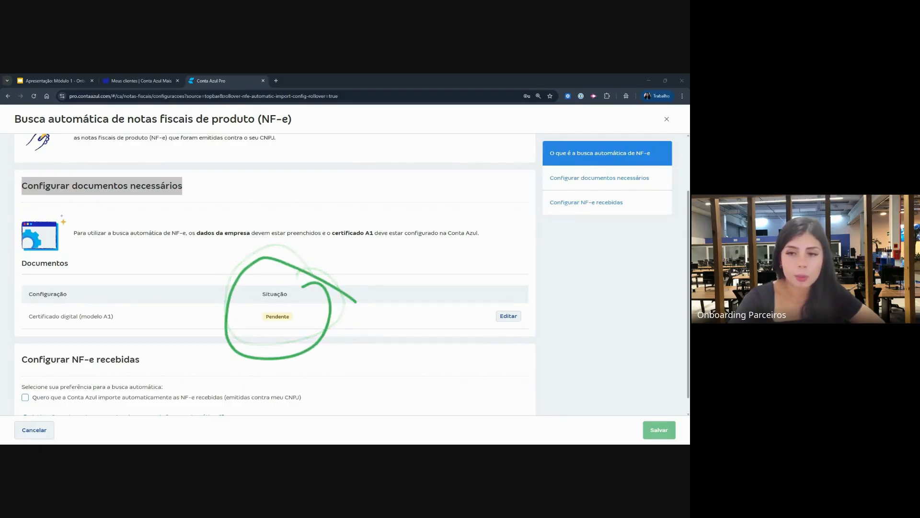
- Circle and enable the automatic import of received NF-e, then close the NF-e automatic search configuration without saving
scroll(269, 283, up, 1)
scroll(274, 298, down, 2)
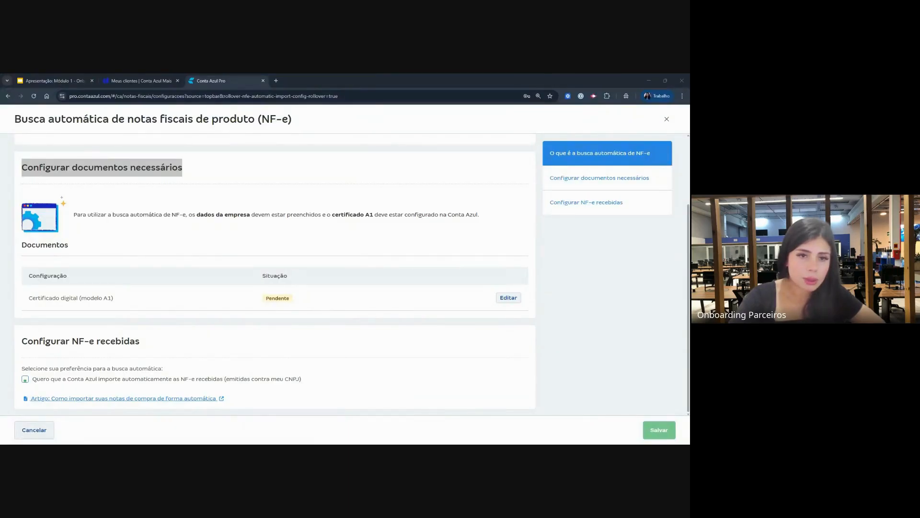
mouse_move(44, 368)
mouse_down()
mouse_move(22, 389)
mouse_move(46, 379)
mouse_move(39, 357)
mouse_up()
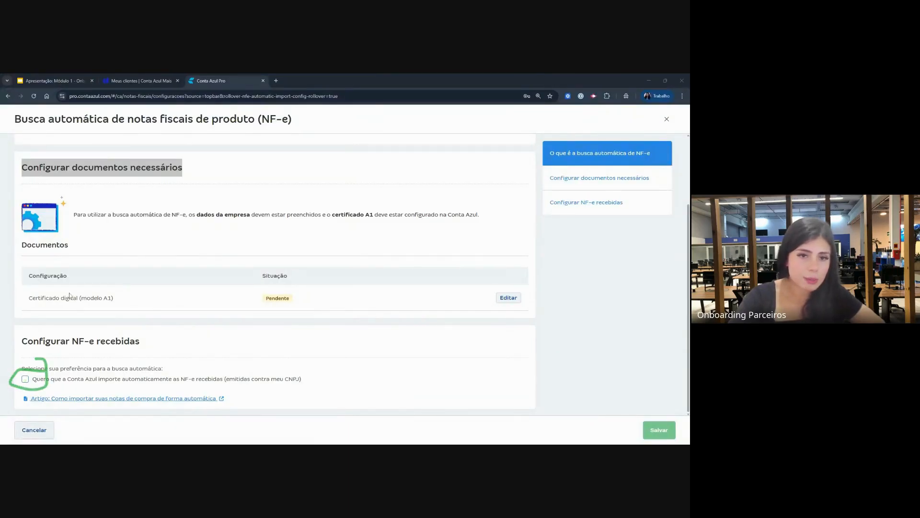
click(25, 379)
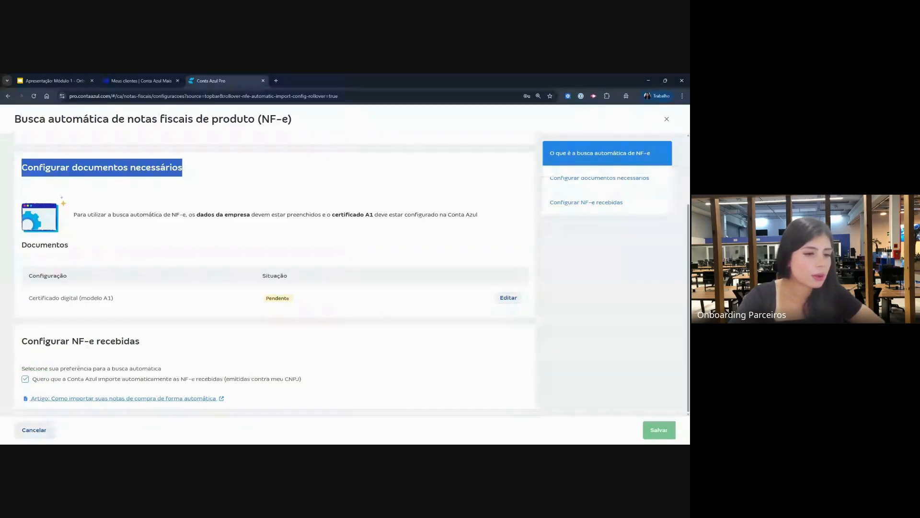
click(666, 120)
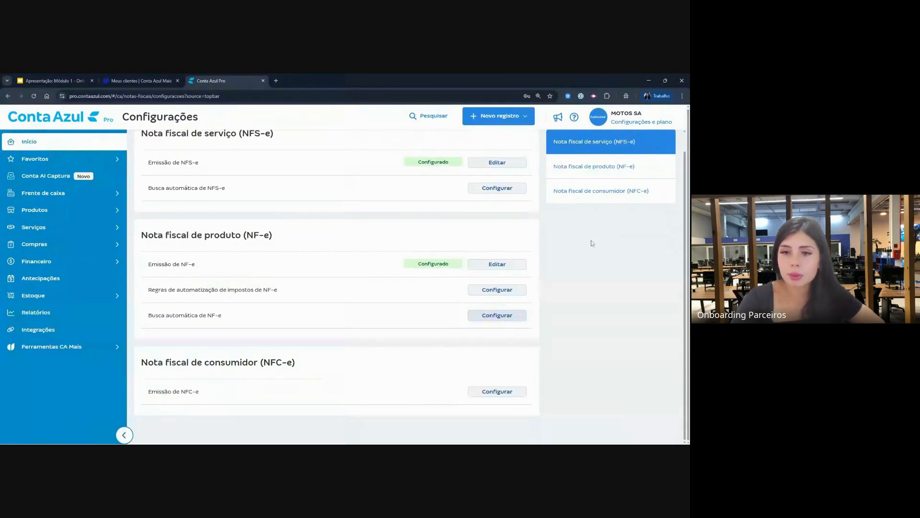
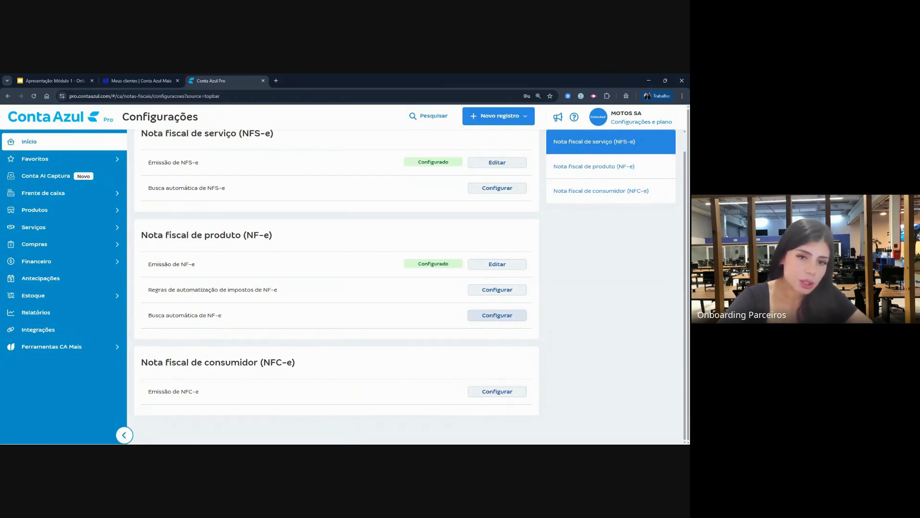
- Circle the Nota fiscal de consumidor (NFC-e) section and its configuration option, then open the Emissão de NFC-e configuration
mouse_move(153, 329)
mouse_down()
mouse_move(479, 338)
mouse_move(568, 412)
mouse_move(139, 422)
mouse_move(172, 287)
mouse_move(193, 331)
mouse_up()
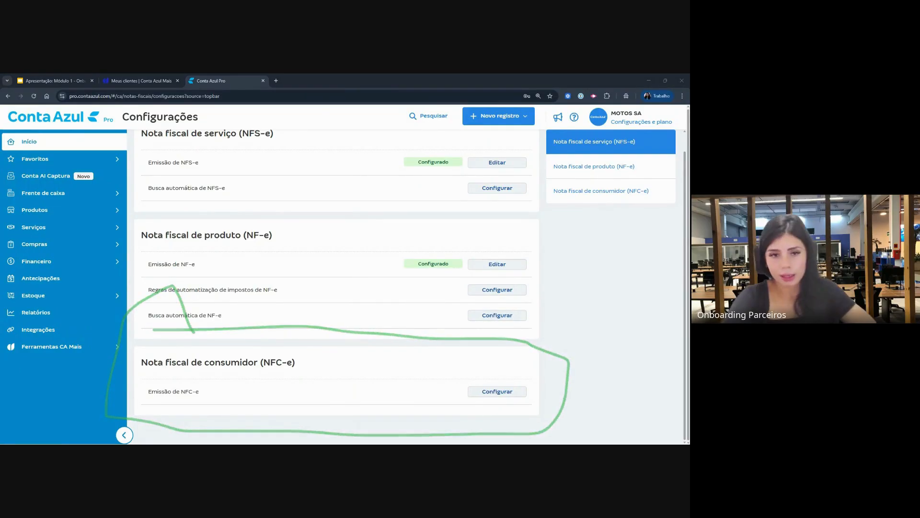
mouse_move(526, 378)
mouse_down()
mouse_move(498, 367)
mouse_move(555, 407)
mouse_up()
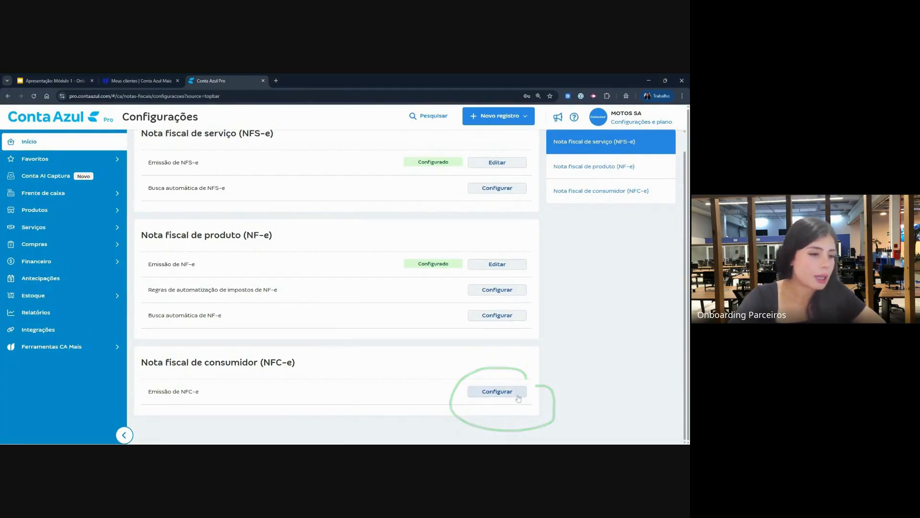
click(513, 391)
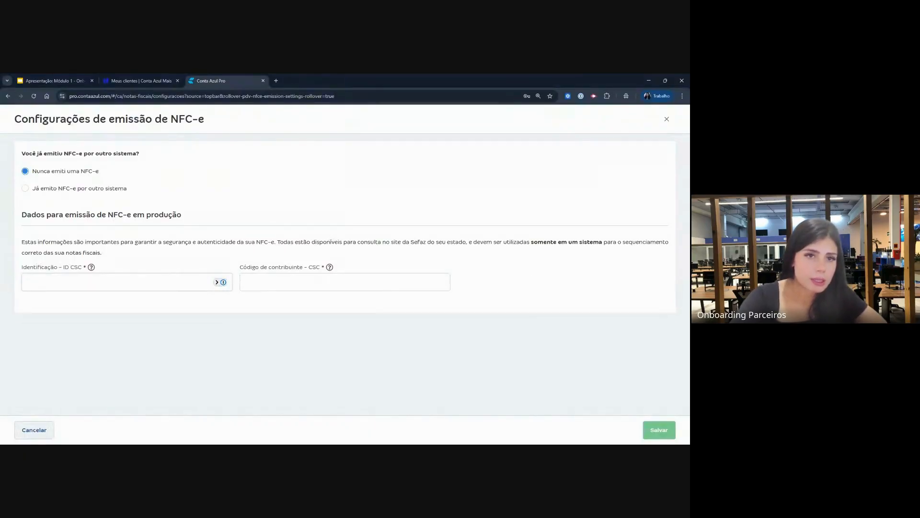
- Underline the question about NFC-e issued through another system and its answers, then choose "Já emito NFC-e por outro sistema"
mouse_move(124, 154)
mouse_down()
mouse_move(21, 152)
mouse_move(29, 207)
mouse_move(158, 166)
mouse_move(148, 149)
mouse_up()
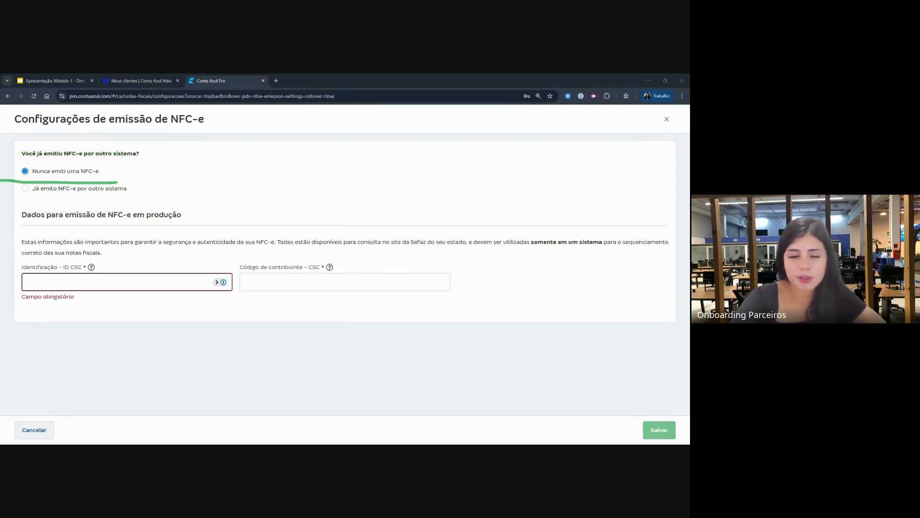
drag(12, 199, 159, 196)
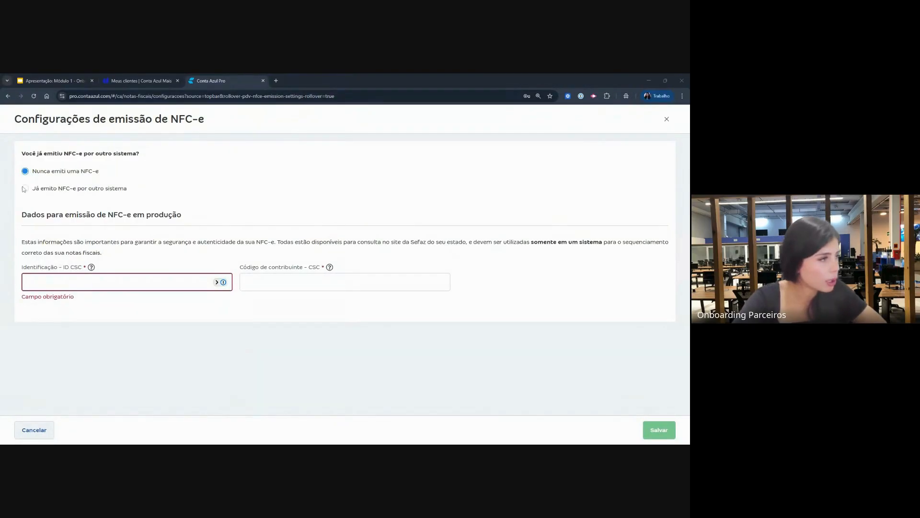
click(25, 188)
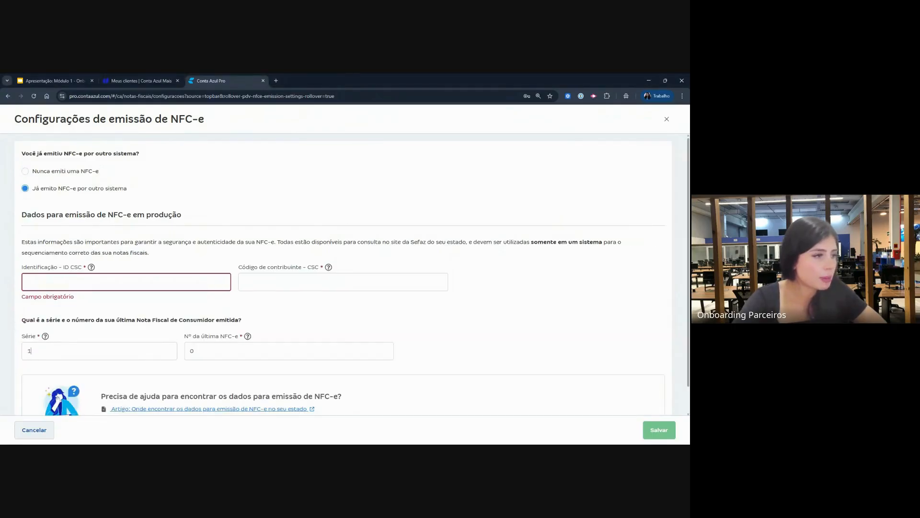
- Point out the Série and Nº da última NFC-e fields, then switch the answer to "Nunca emiti uma NFC-e"
drag(32, 351, 16, 349)
key(Tab)
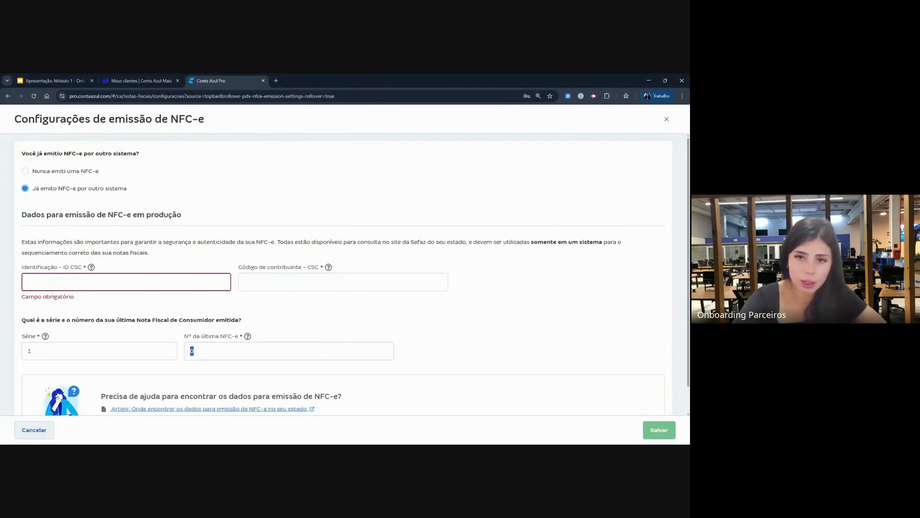
click(27, 179)
click(25, 173)
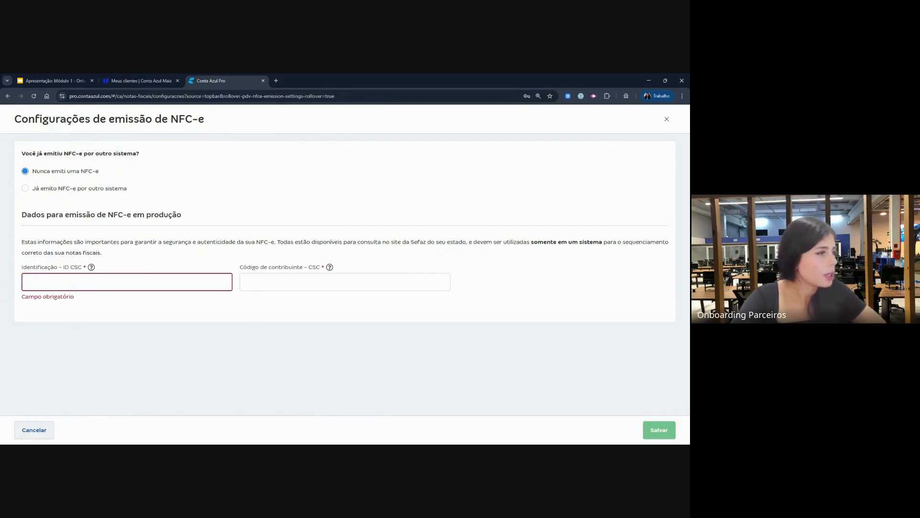
- Highlight the Identificação – ID CSC label, point out both CSC fields, and close the NFC-e configuration without saving
drag(30, 267, 82, 268)
click(119, 274)
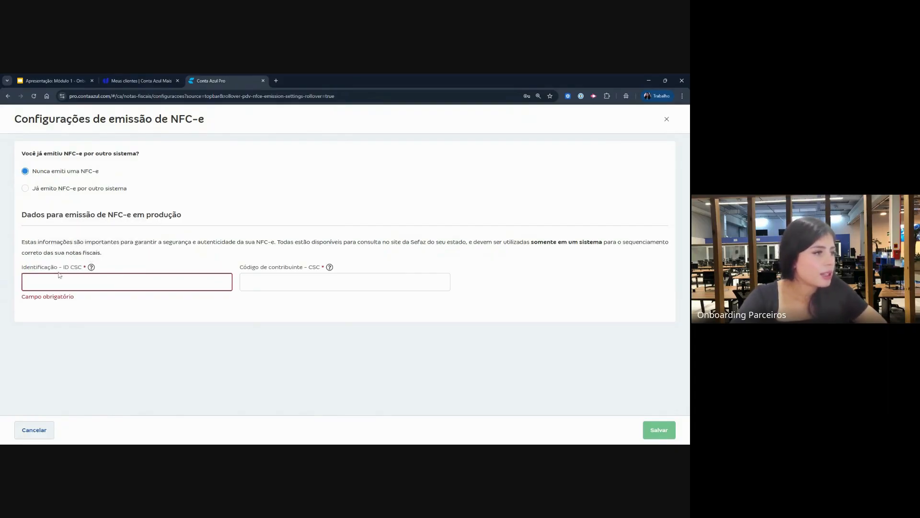
drag(23, 267, 75, 270)
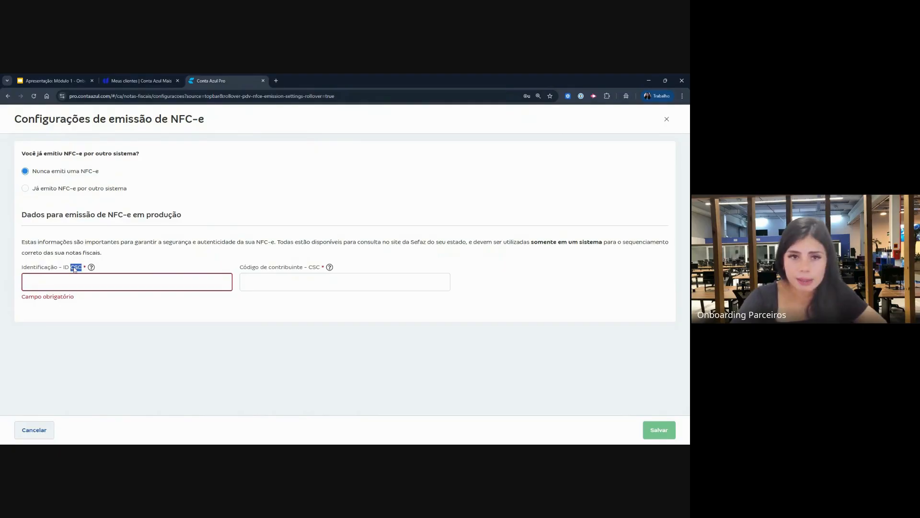
triple_click(74, 269)
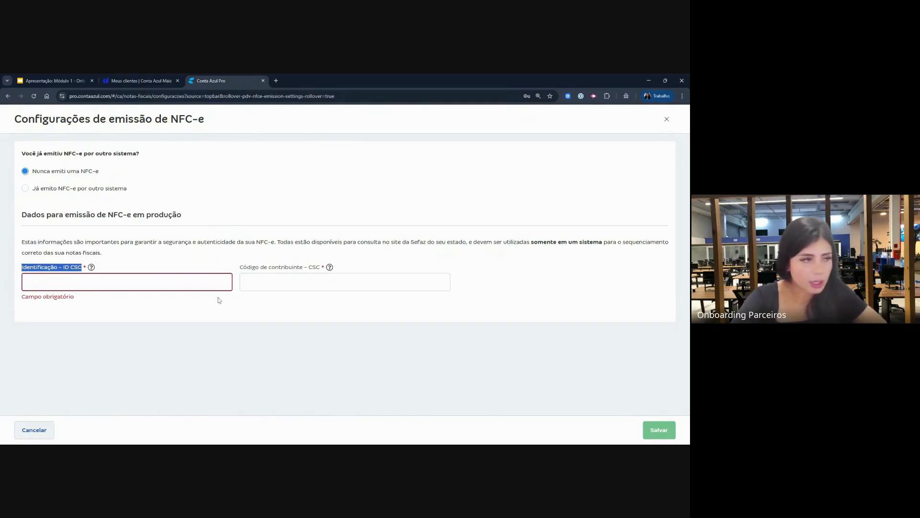
click(201, 282)
click(278, 283)
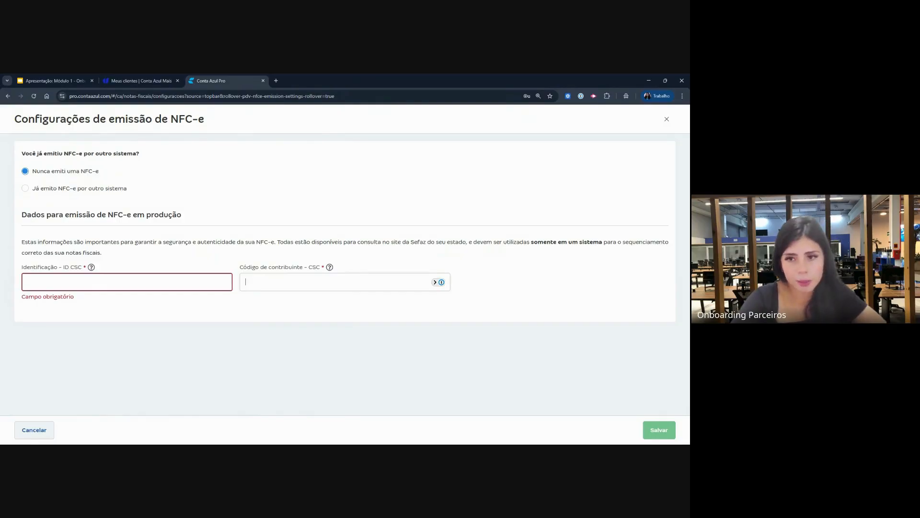
click(186, 282)
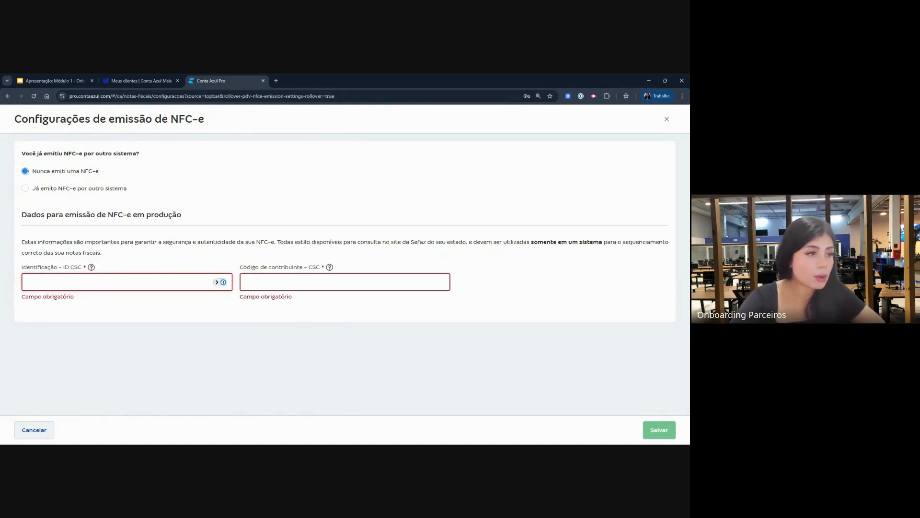
click(278, 282)
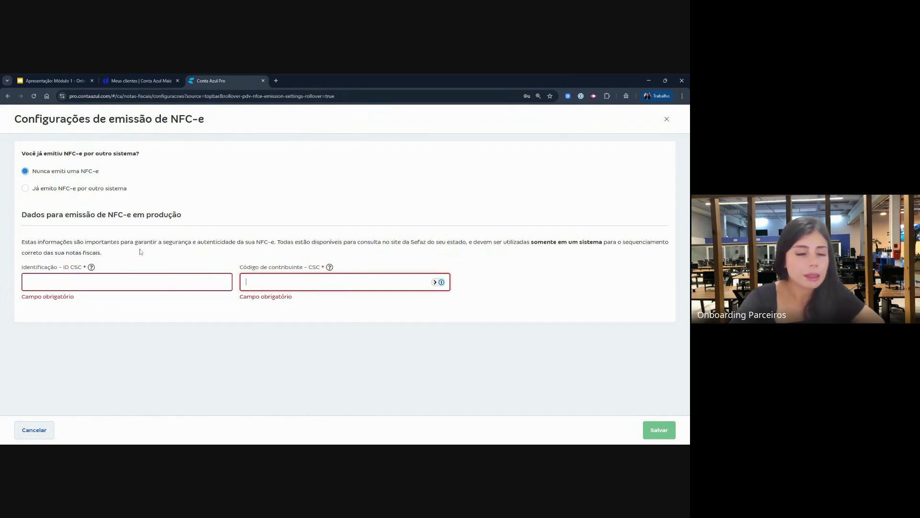
click(144, 282)
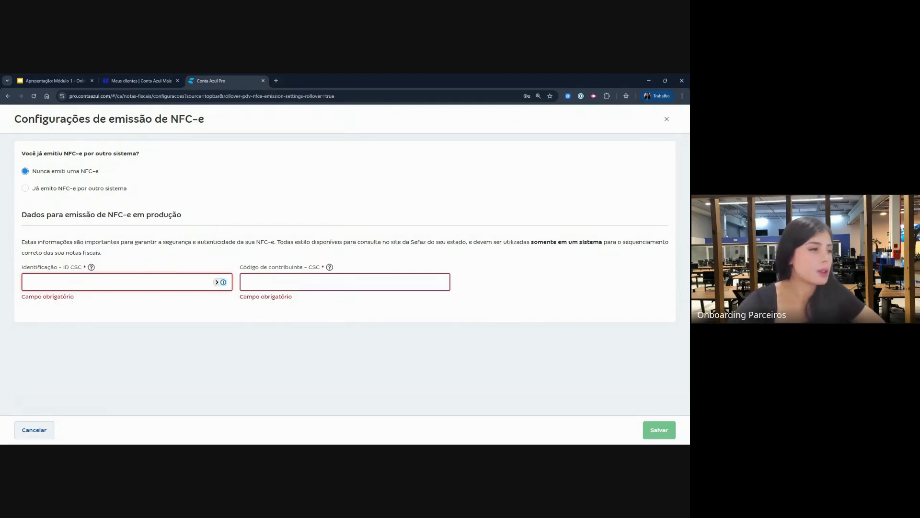
key(Tab)
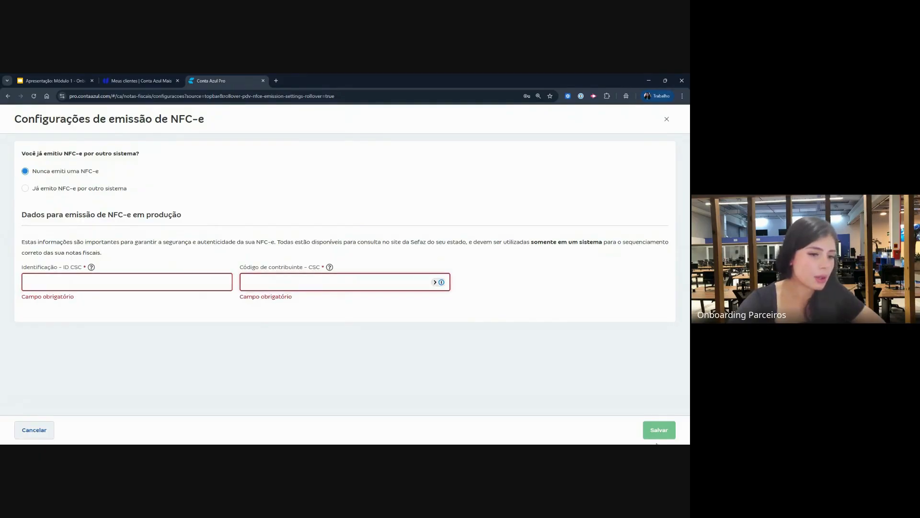
click(666, 119)
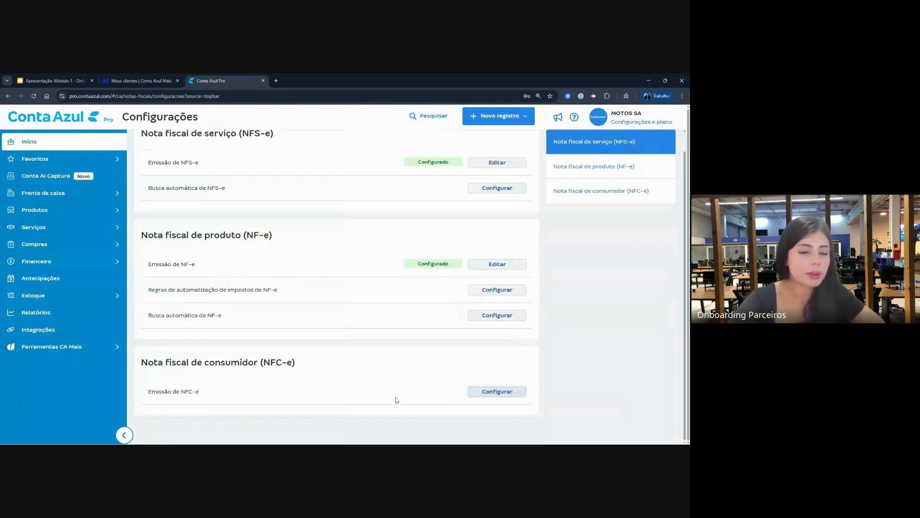
- Circle the Nota fiscal de consumidor (NFC-e) section and the Nota fiscal de serviço (NFS-e) section
mouse_move(541, 380)
mouse_down()
mouse_move(345, 315)
mouse_move(120, 379)
mouse_move(525, 416)
mouse_move(551, 365)
mouse_up()
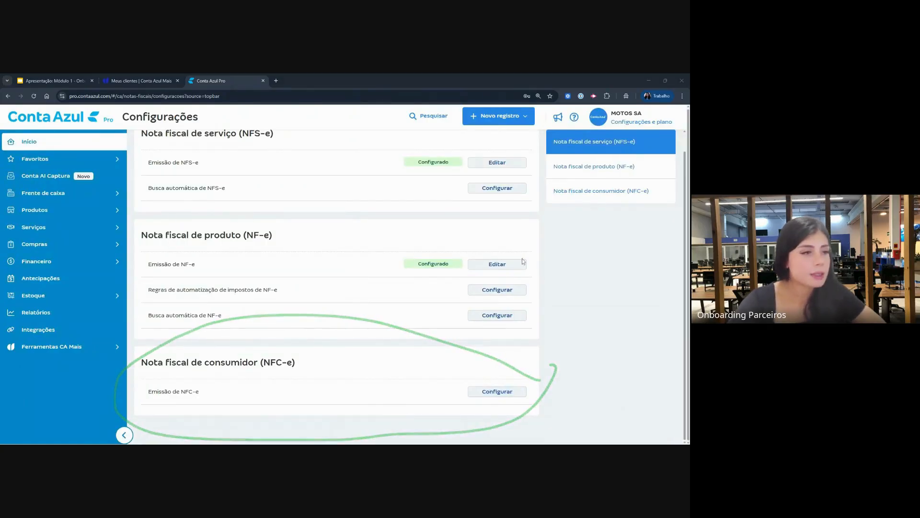
scroll(522, 258, up, 1)
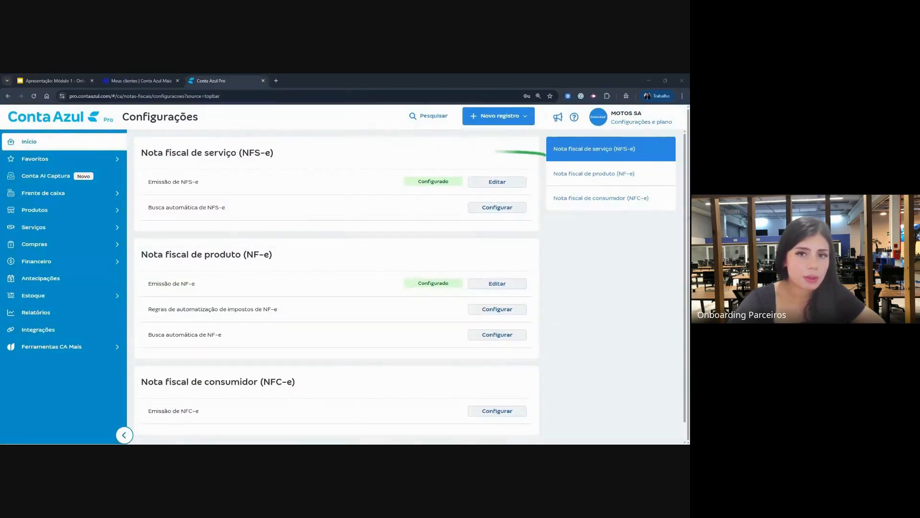
mouse_move(546, 155)
mouse_down()
mouse_move(173, 141)
mouse_move(139, 236)
mouse_up()
mouse_move(479, 234)
mouse_down()
mouse_move(534, 194)
mouse_move(537, 172)
mouse_up()
- Circle the Nota fiscal de produto (NF-e) section, followed by the Nota fiscal de consumidor (NFC-e) section
mouse_move(286, 315)
mouse_down()
mouse_move(538, 322)
mouse_move(119, 326)
mouse_move(206, 367)
mouse_move(522, 360)
mouse_move(568, 314)
mouse_up()
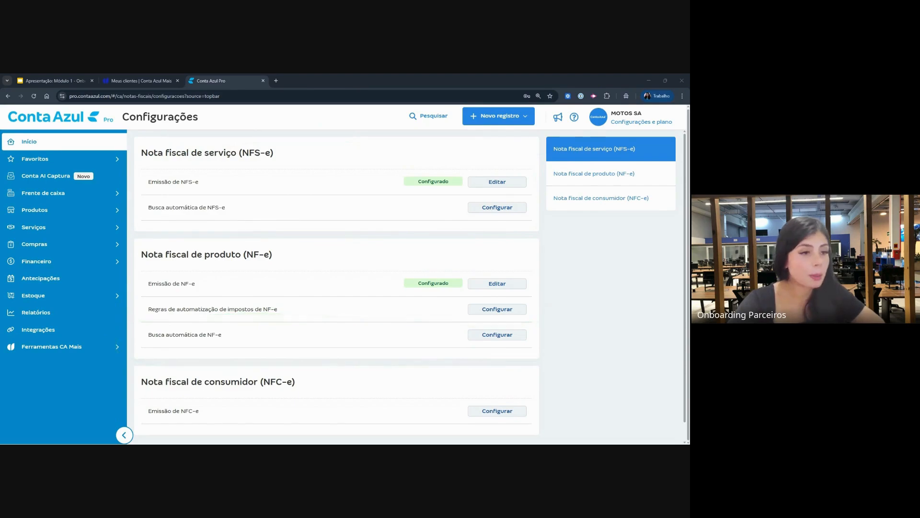
mouse_move(542, 261)
mouse_down()
mouse_move(319, 255)
mouse_move(127, 268)
mouse_move(218, 362)
mouse_move(580, 315)
mouse_move(557, 262)
mouse_up()
mouse_move(553, 303)
mouse_down()
mouse_move(348, 250)
mouse_move(127, 287)
mouse_move(397, 363)
mouse_move(541, 314)
mouse_move(542, 297)
mouse_up()
mouse_move(552, 398)
mouse_down()
mouse_move(92, 377)
mouse_move(100, 426)
mouse_move(301, 443)
mouse_up()
mouse_move(518, 444)
mouse_down()
mouse_move(568, 418)
mouse_move(544, 386)
mouse_move(475, 385)
mouse_up()
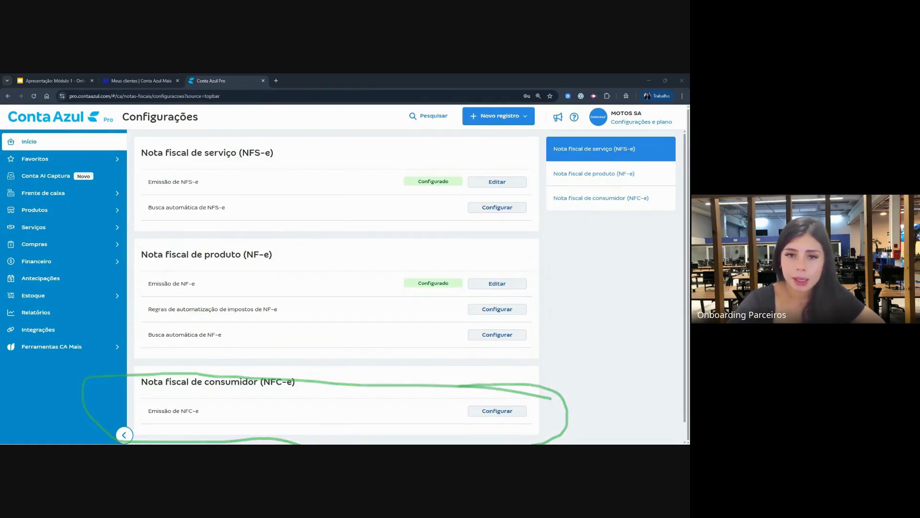
- Mark the product and service invoice sections again while recapping the invoice settings
mouse_move(534, 313)
mouse_down()
mouse_move(515, 311)
mouse_move(498, 357)
mouse_move(538, 317)
mouse_up()
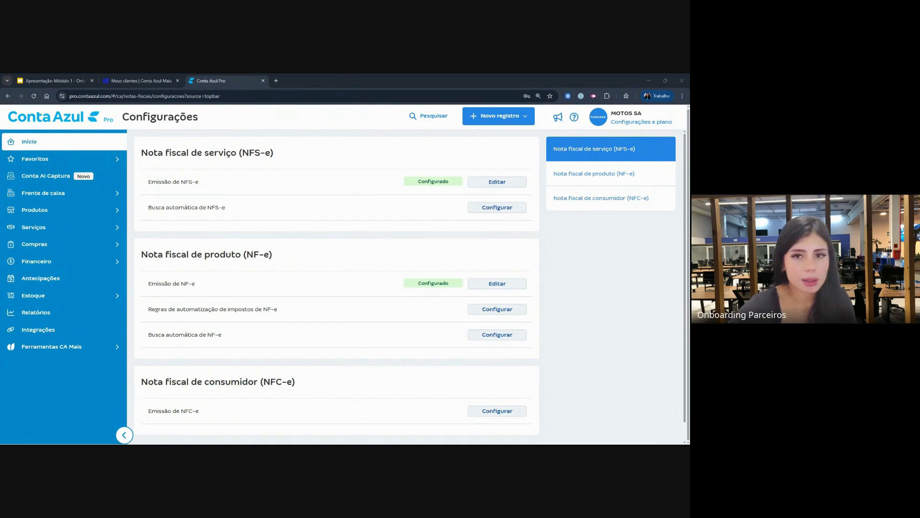
mouse_move(523, 158)
mouse_down()
mouse_move(457, 155)
mouse_move(401, 179)
mouse_move(489, 195)
mouse_move(544, 156)
mouse_up()
mouse_move(559, 262)
mouse_down()
mouse_move(468, 262)
mouse_move(400, 301)
mouse_move(554, 296)
mouse_move(455, 353)
mouse_move(539, 328)
mouse_up()
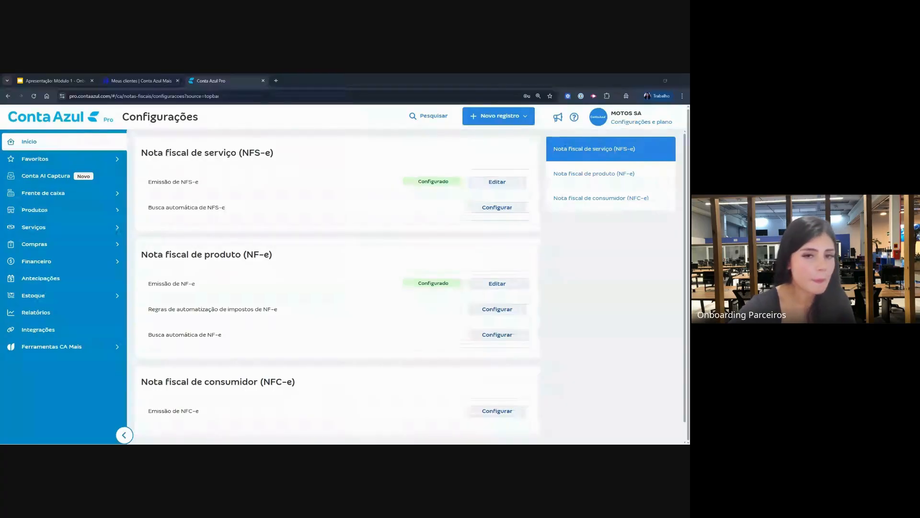
drag(135, 351, 237, 349)
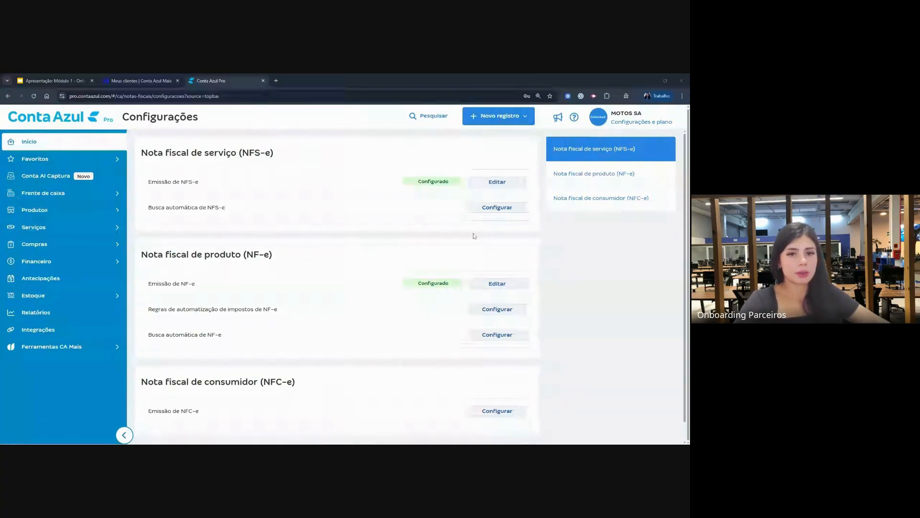
key(ctrl+plus)
key(ctrl+minus)
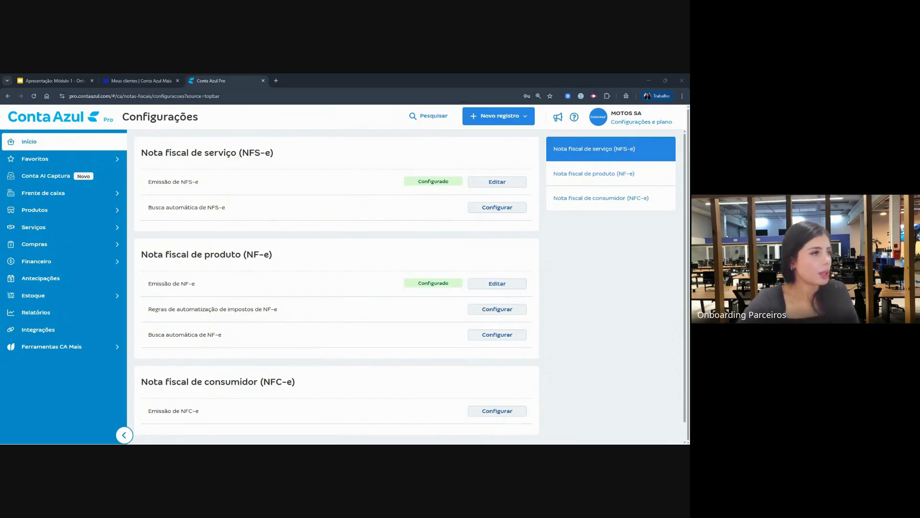
- Go to the Visão geral home page and circle the main navigation and its Financeiro entry
click(75, 130)
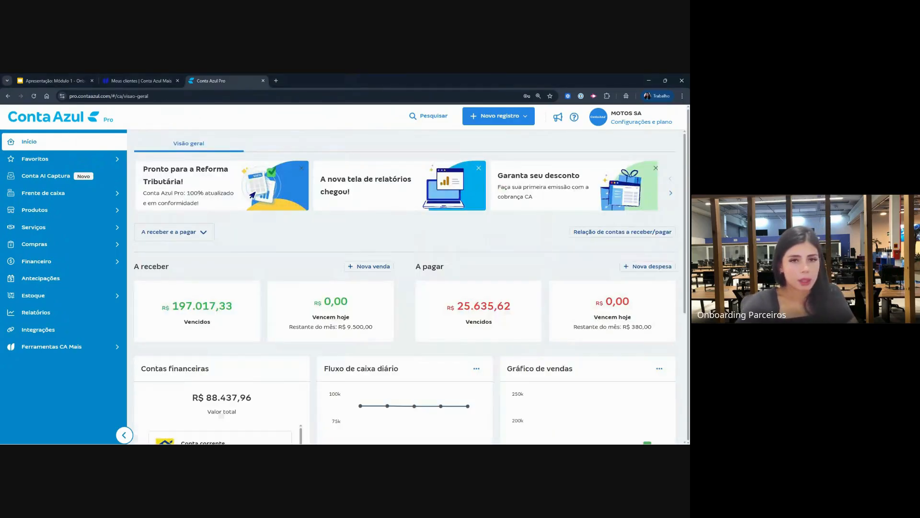
mouse_move(10, 128)
mouse_down()
mouse_move(108, 125)
mouse_move(133, 295)
mouse_move(36, 371)
mouse_move(1, 370)
mouse_up()
mouse_move(24, 252)
mouse_down()
mouse_move(59, 257)
mouse_move(2, 268)
mouse_move(74, 271)
mouse_move(69, 254)
mouse_up()
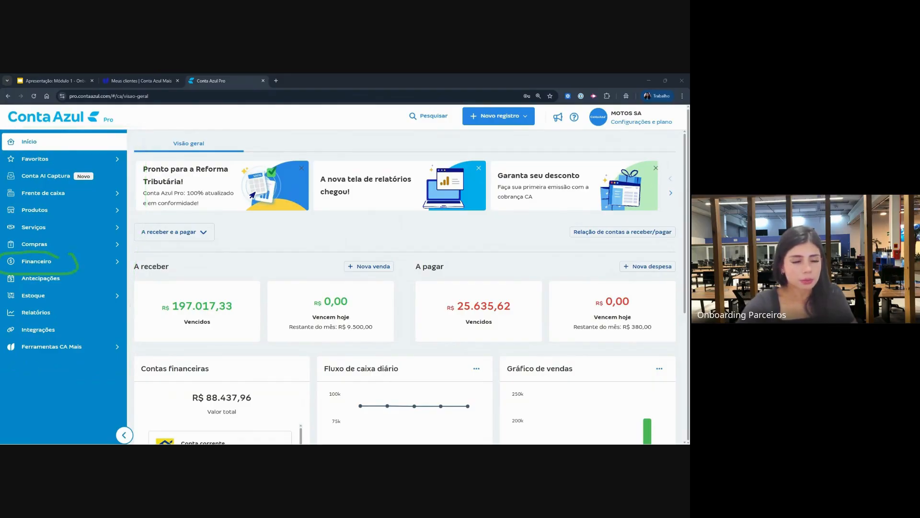
- Open the Outras contas page within the Financeiro area
click(70, 263)
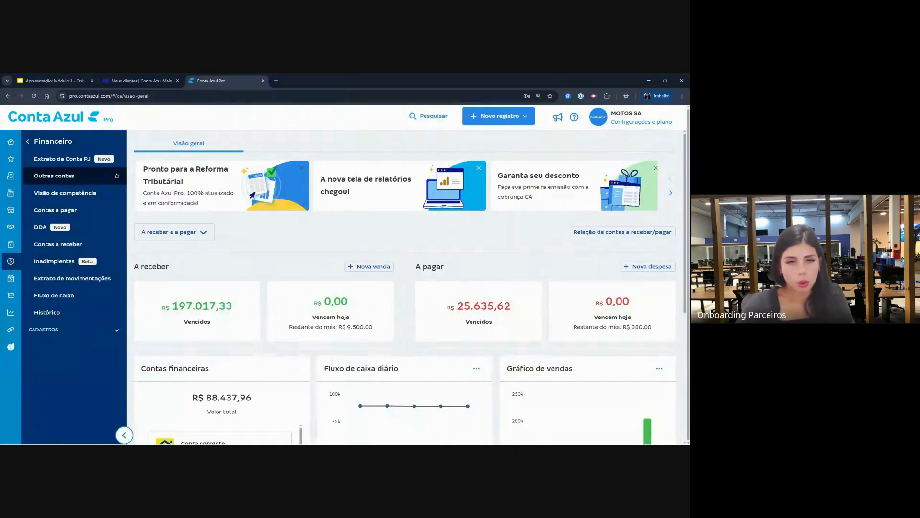
click(86, 177)
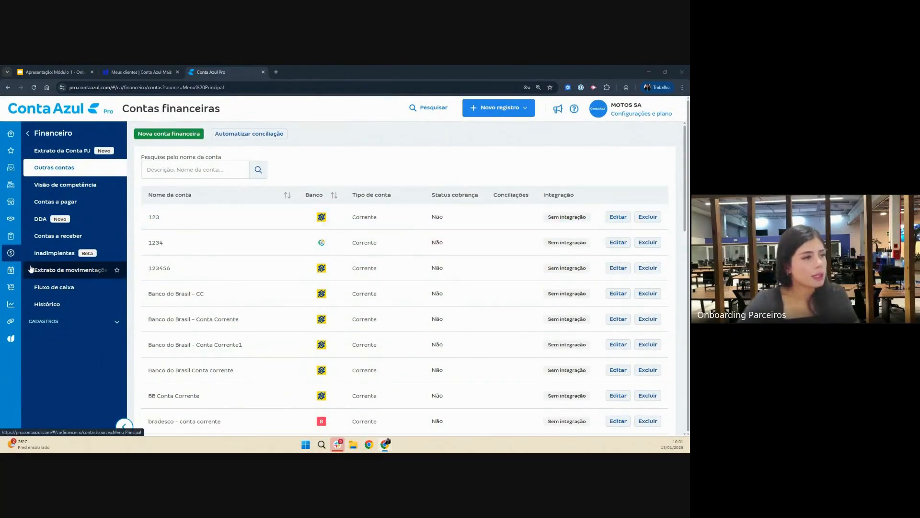
click(18, 254)
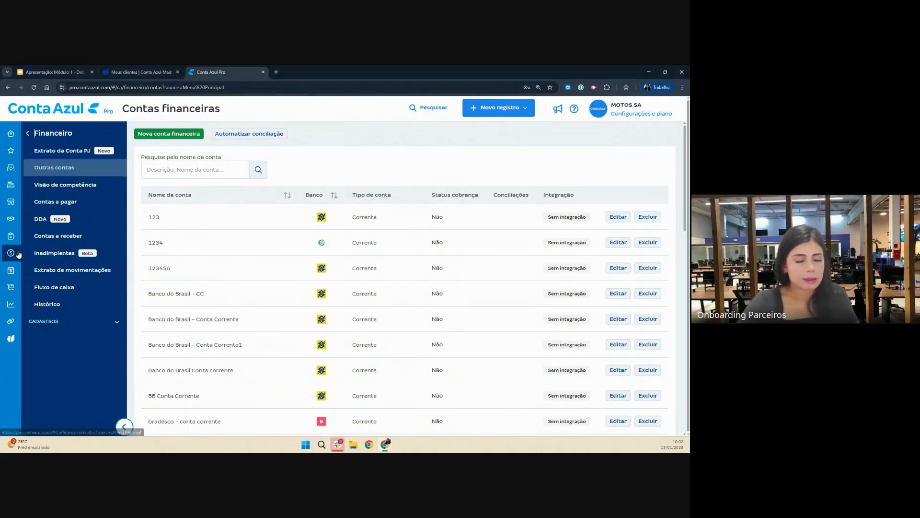
click(74, 170)
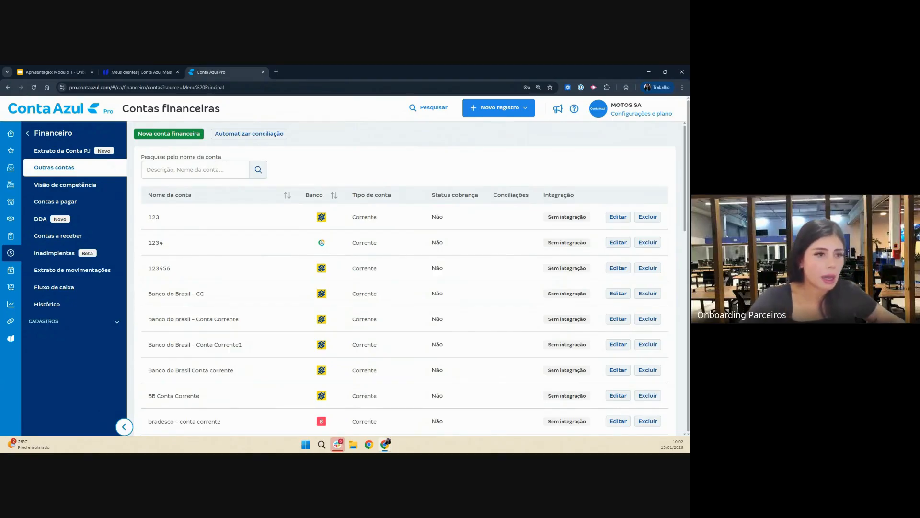
- Enlarge and look through the Contas financeiras list, circle Nova conta financeira, and start registering a new financial account
key(ctrl+plus)
key(ctrl+plus)
key(ctrl+plus)
scroll(474, 315, down, 3)
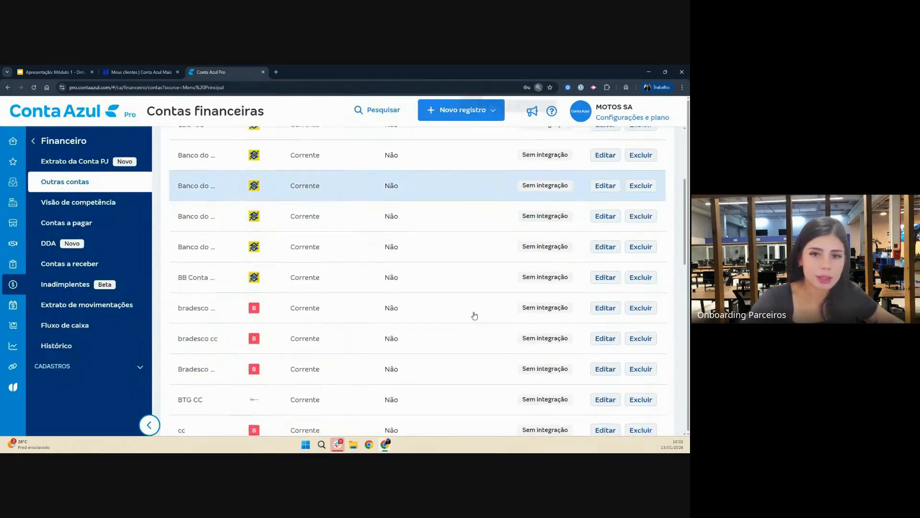
scroll(474, 315, up, 5)
scroll(473, 307, down, 1)
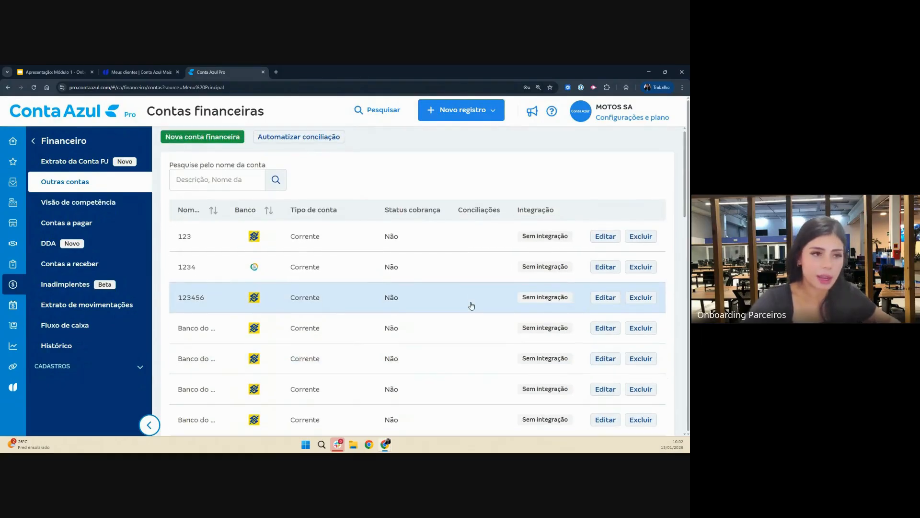
scroll(472, 306, up, 1)
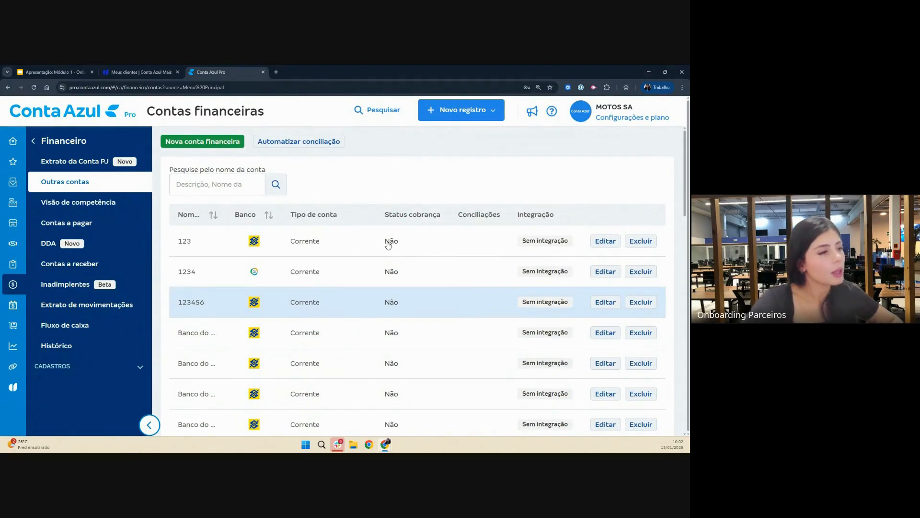
mouse_move(207, 117)
mouse_down()
mouse_move(142, 162)
mouse_move(261, 157)
mouse_move(230, 114)
mouse_up()
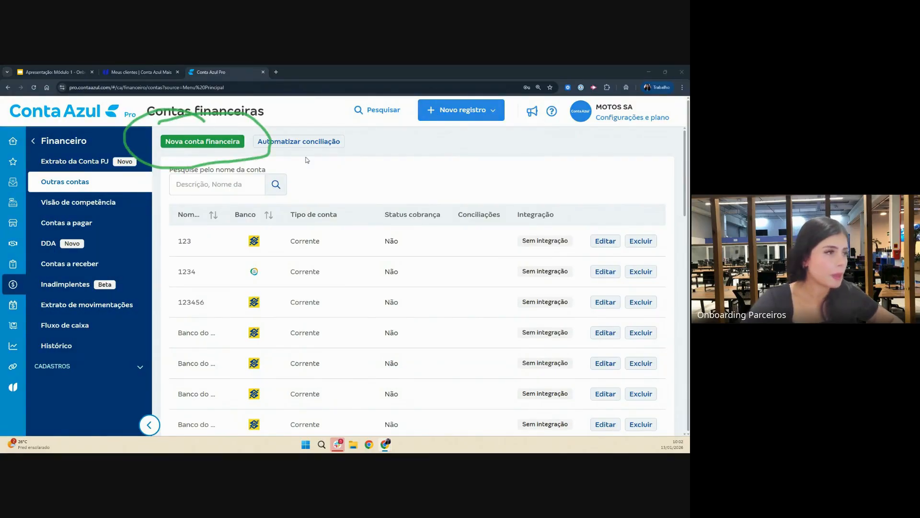
click(225, 142)
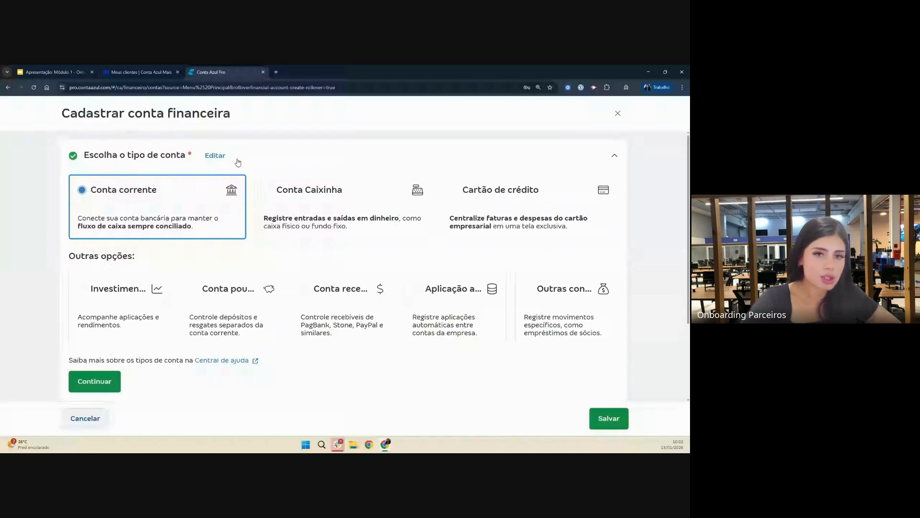
- Mark the account type section, look over the form, and continue the registration with Conta corrente as the type
mouse_move(227, 162)
mouse_down()
mouse_move(45, 155)
mouse_move(139, 257)
mouse_move(257, 235)
mouse_move(233, 147)
mouse_up()
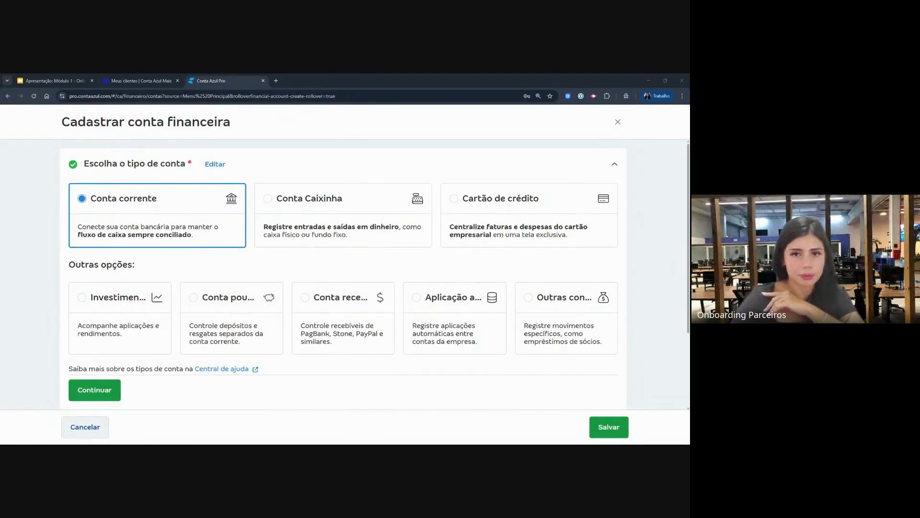
scroll(346, 269, down, 3)
scroll(351, 267, up, 3)
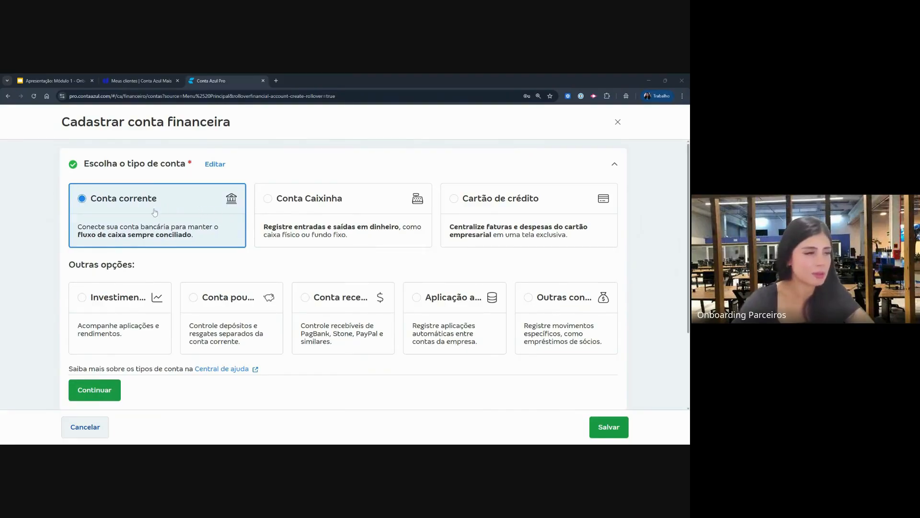
scroll(138, 211, down, 2)
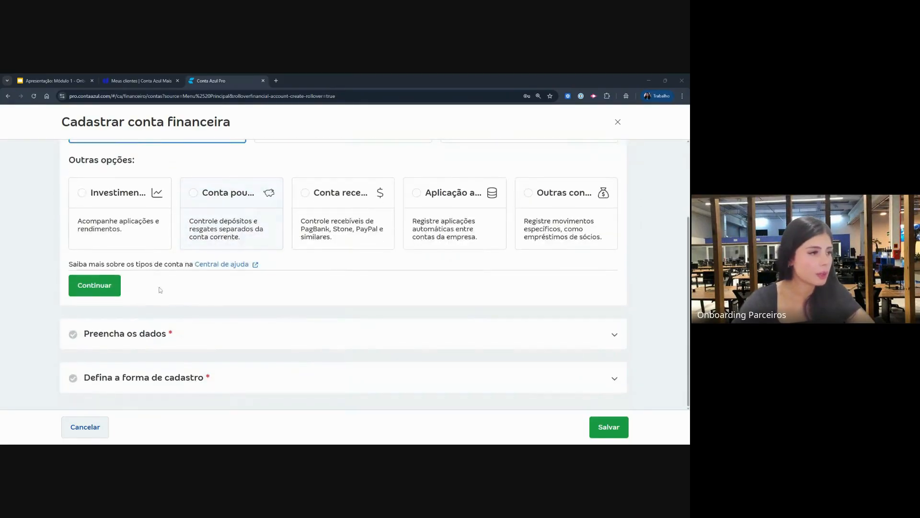
click(107, 287)
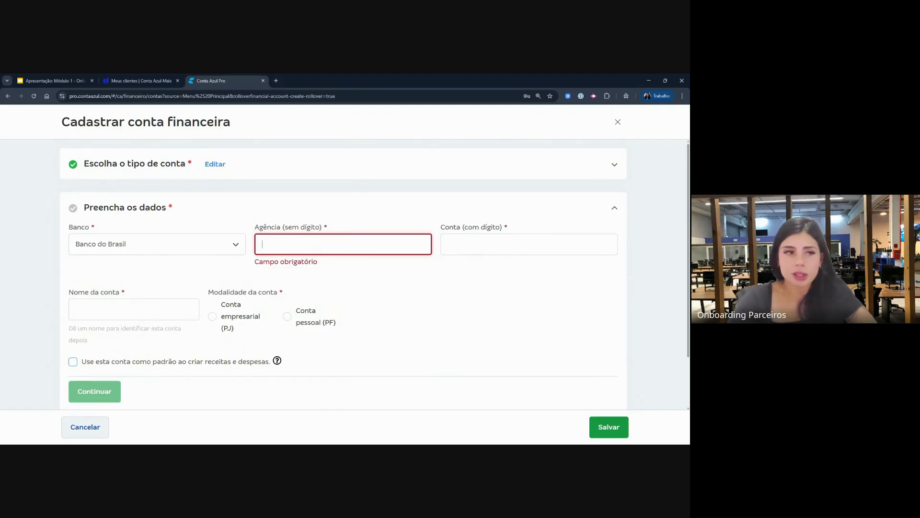
- Name the account "bb conta corrente" and circle the required Agência and Conta fields
click(161, 310)
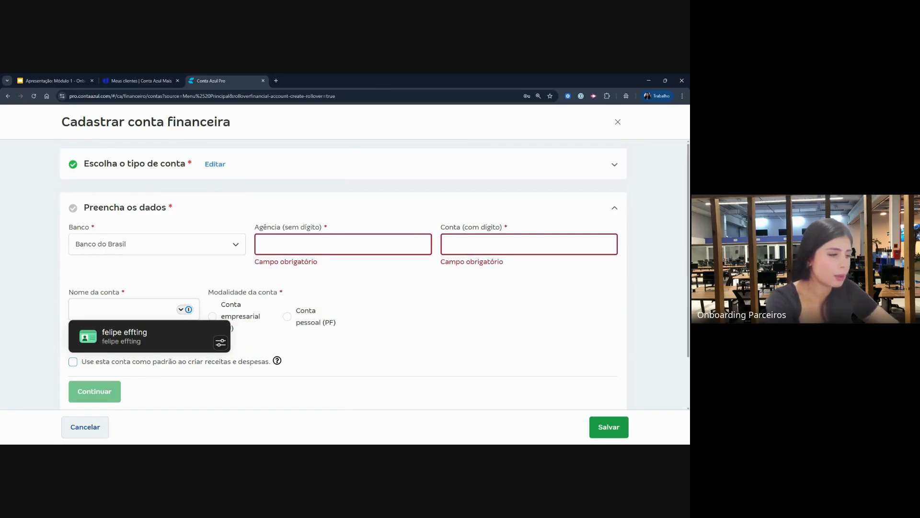
text(bb conta corrente)
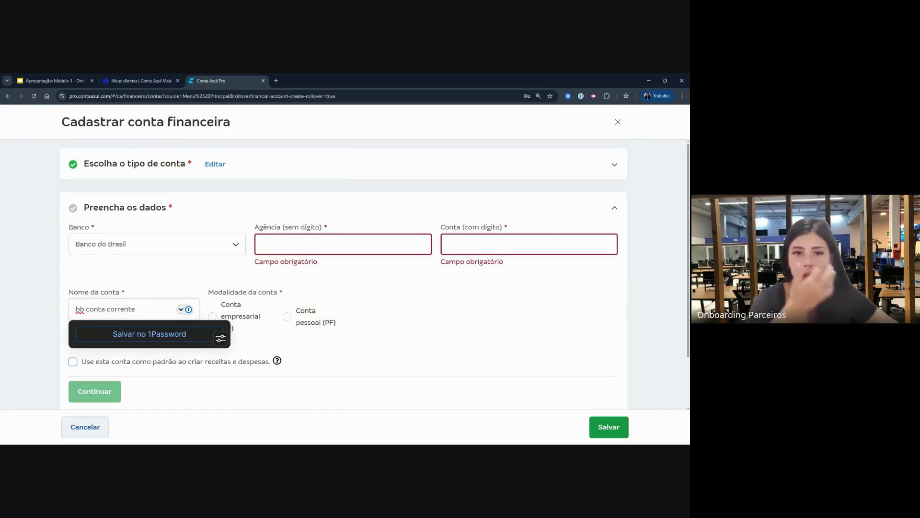
click(262, 244)
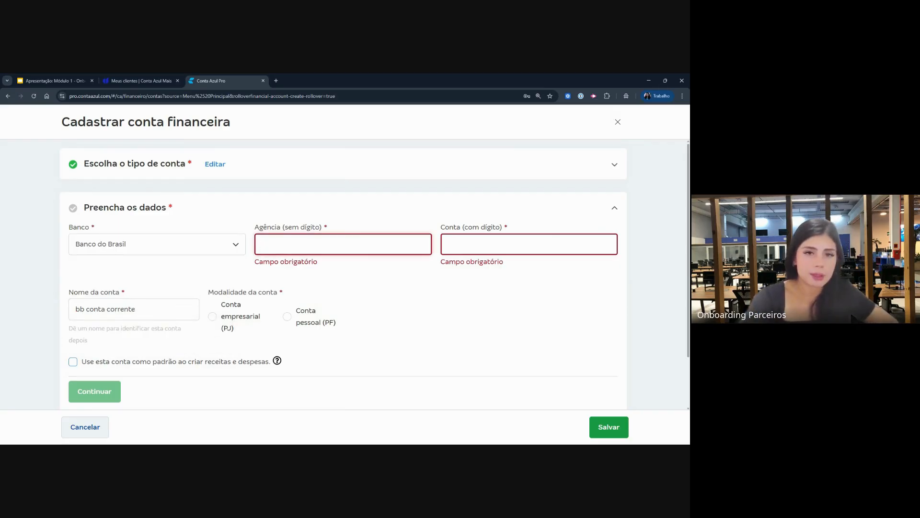
mouse_move(331, 216)
mouse_down()
mouse_move(242, 238)
mouse_move(372, 203)
mouse_move(540, 208)
mouse_up()
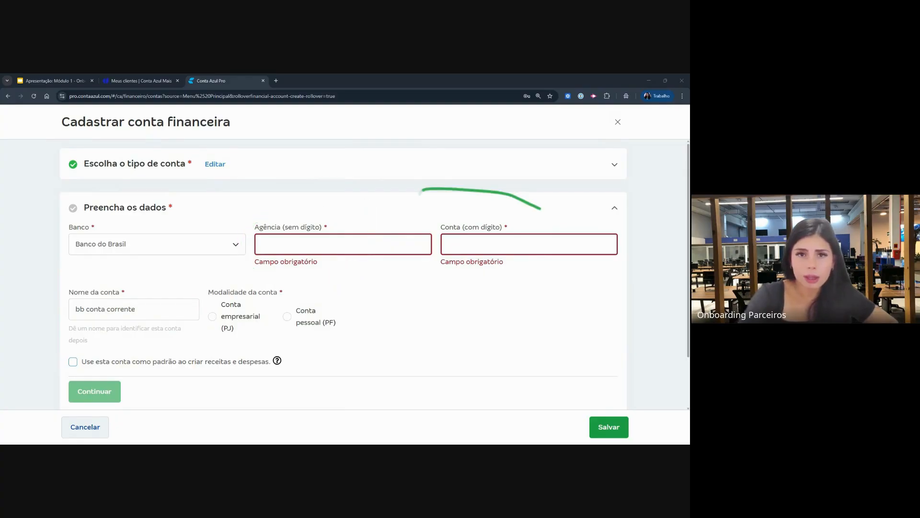
drag(420, 192, 550, 212)
mouse_move(364, 214)
mouse_down()
mouse_move(254, 276)
mouse_move(305, 269)
mouse_up()
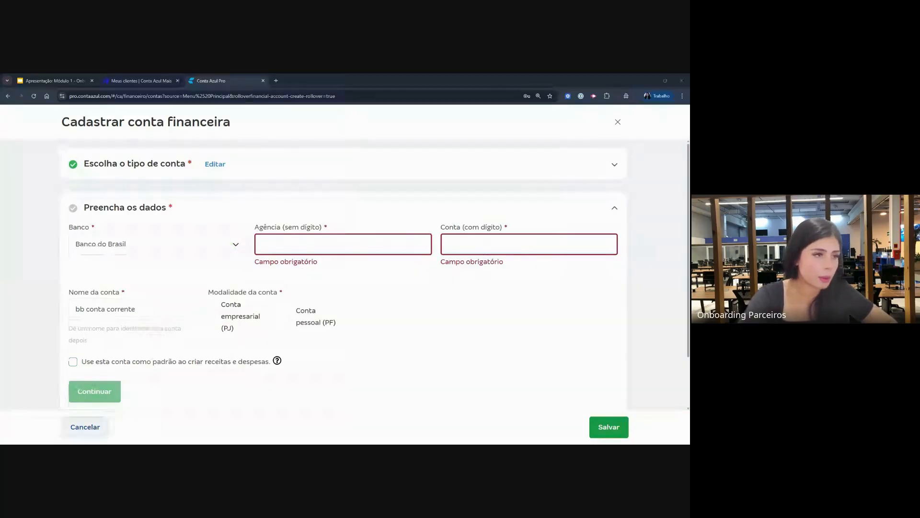
- Fill in the agency number and the account number with placeholder values
click(343, 245)
text(0)
key(Tab)
text(0)
click(520, 280)
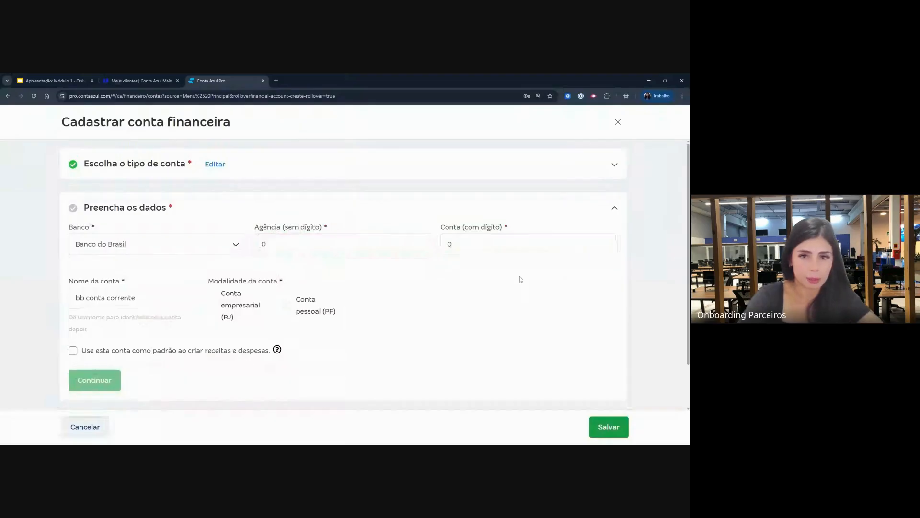
scroll(521, 280, down, 1)
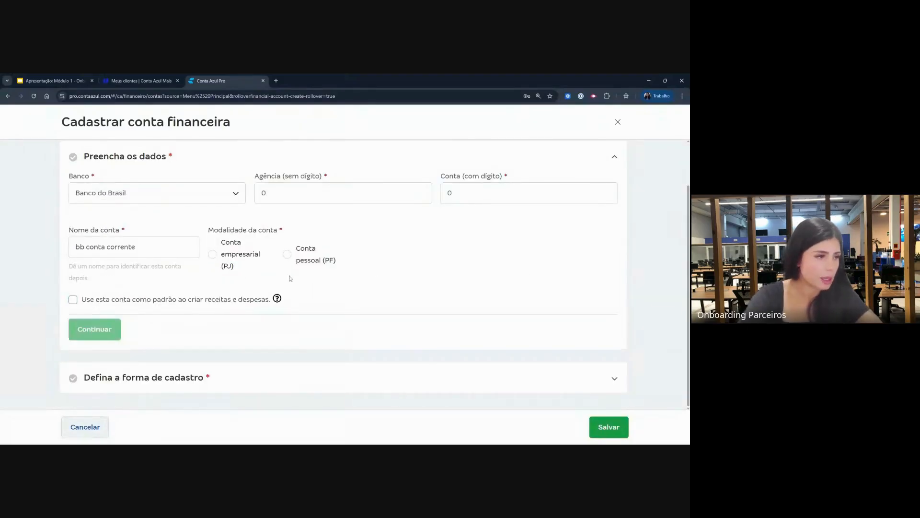
- Choose Conta empresarial (PJ), make it the default account for receitas and despesas, and continue to Defina a forma de cadastro
click(212, 254)
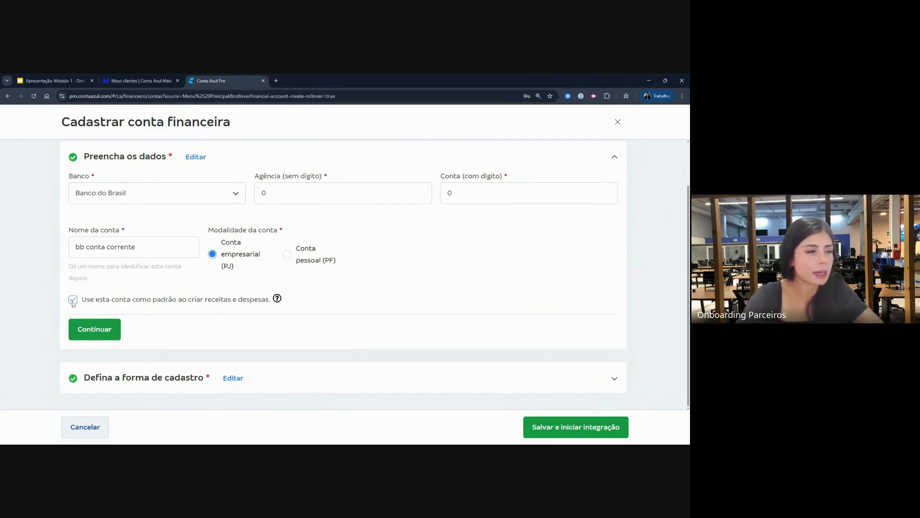
scroll(151, 302, up, 1)
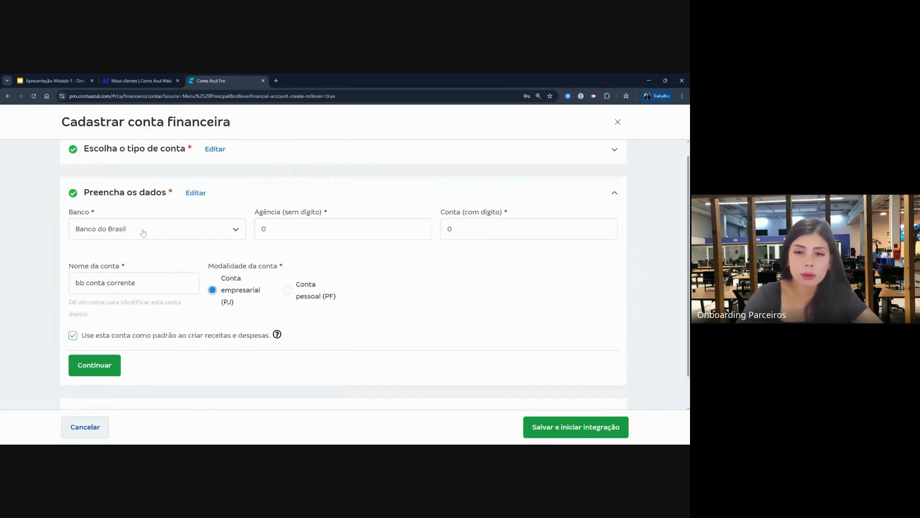
scroll(153, 267, down, 1)
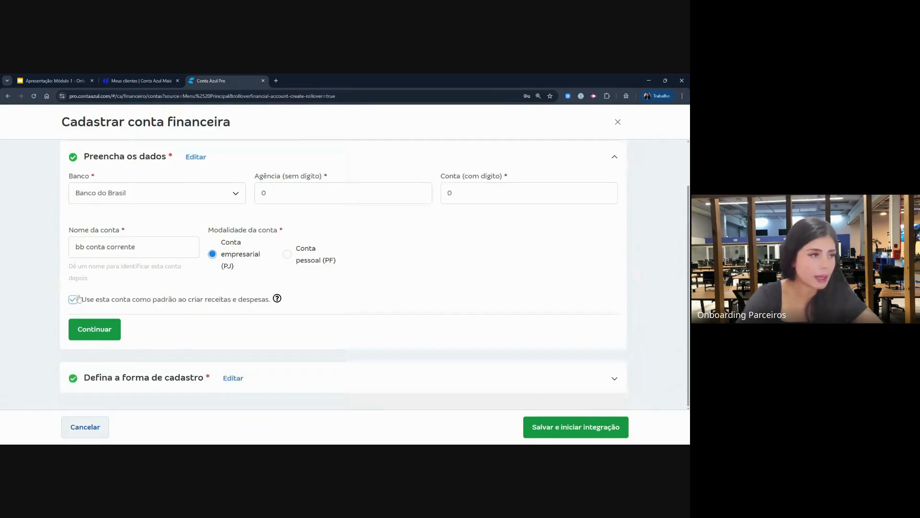
click(117, 327)
- Mark the Defina a forma de cadastro section and compare its options, switching between manual statement import and automatic integration
scroll(445, 366, down, 2)
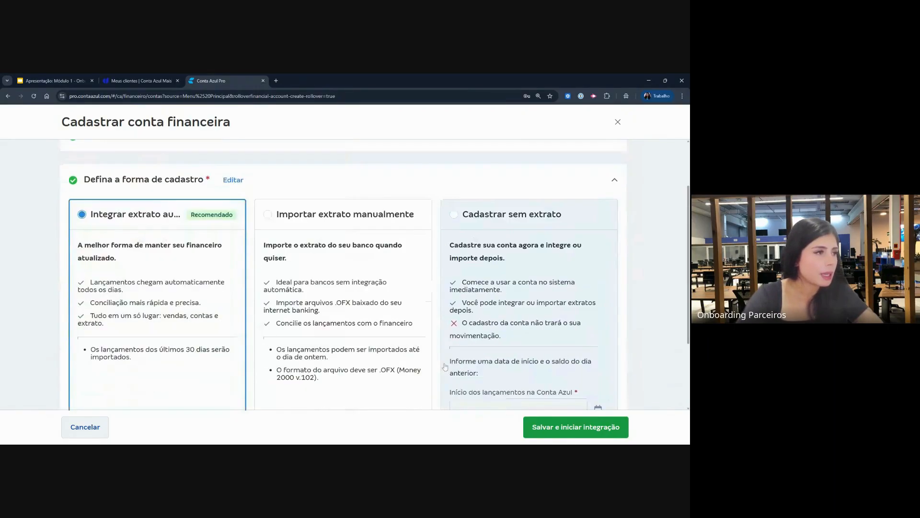
mouse_move(205, 178)
mouse_down()
mouse_move(41, 186)
mouse_move(82, 335)
mouse_move(292, 226)
mouse_move(199, 156)
mouse_up()
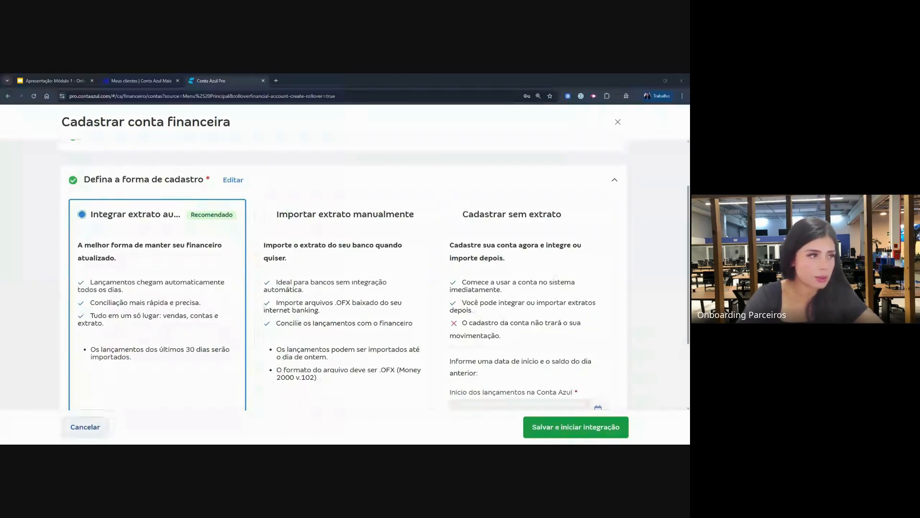
scroll(135, 249, down, 3)
scroll(150, 269, up, 3)
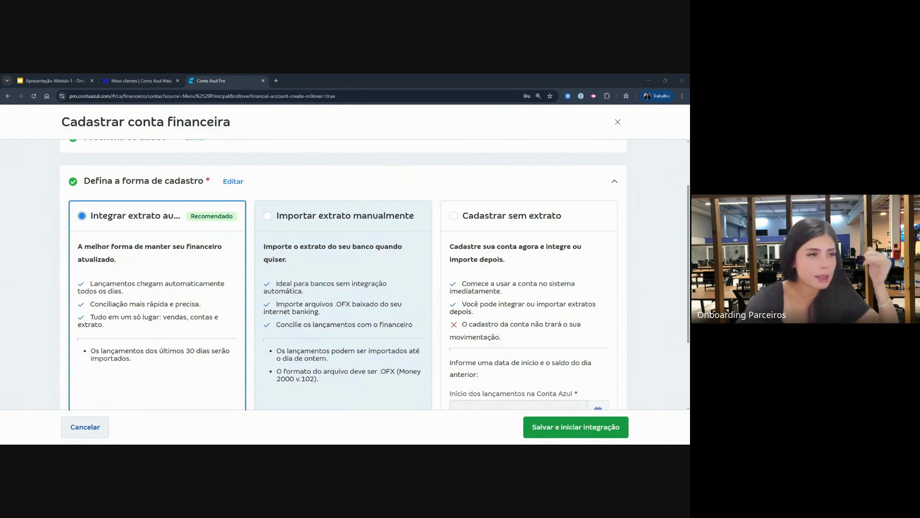
click(269, 221)
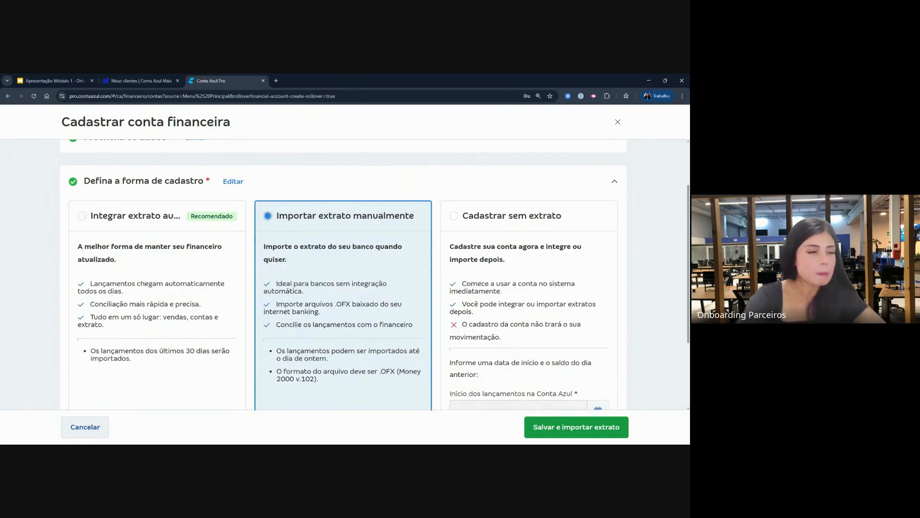
click(89, 216)
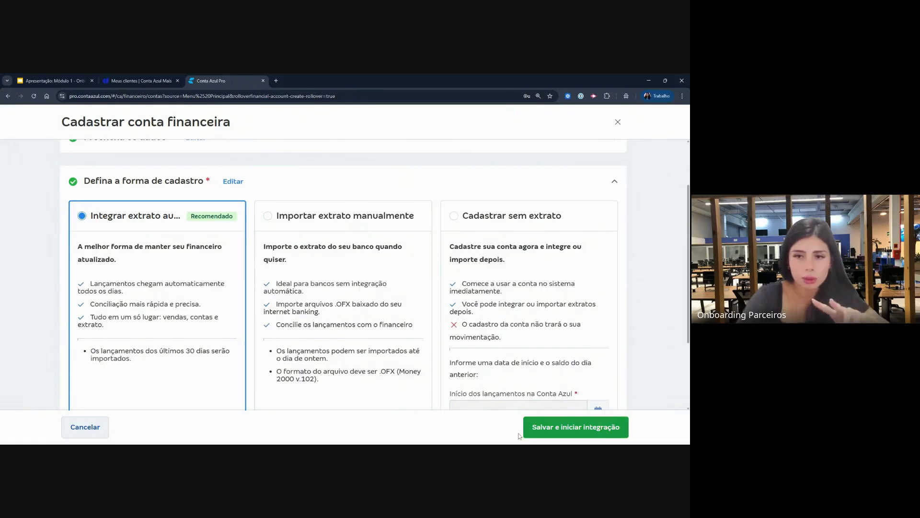
- Select Importar extrato manualmente as the registration method and try to save the account for statement import
click(354, 231)
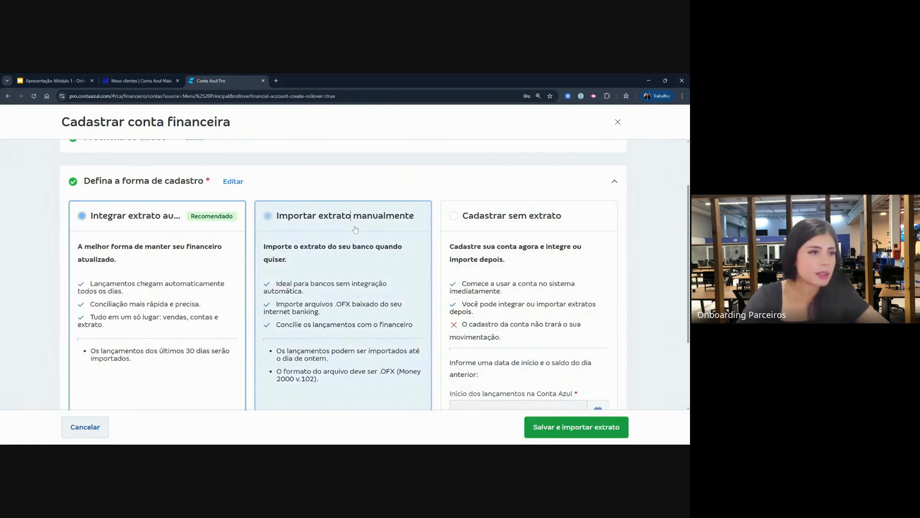
scroll(355, 230, up, 2)
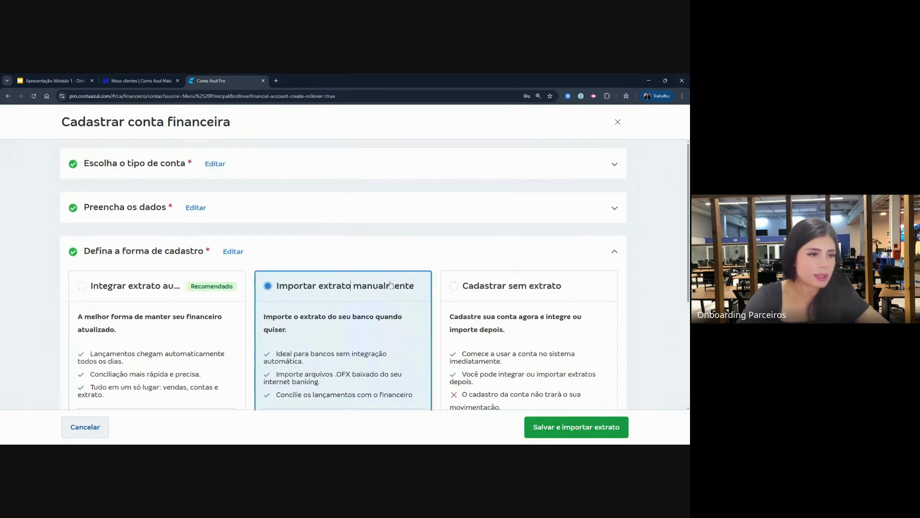
scroll(390, 285, down, 2)
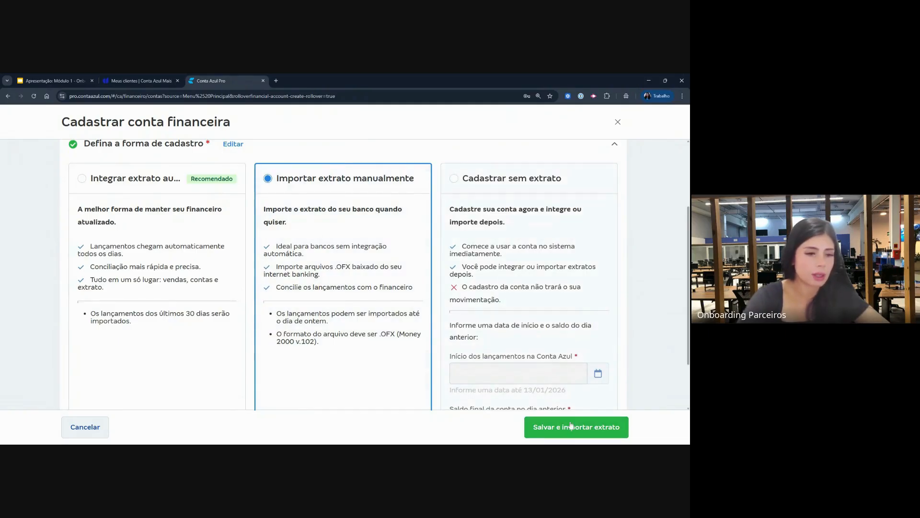
click(600, 426)
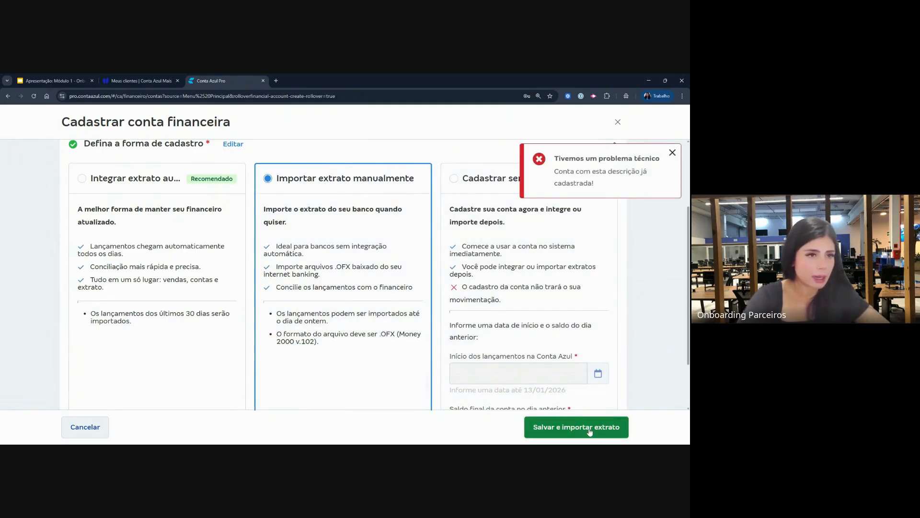
click(590, 432)
scroll(343, 232, down, 2)
scroll(319, 207, down, 1)
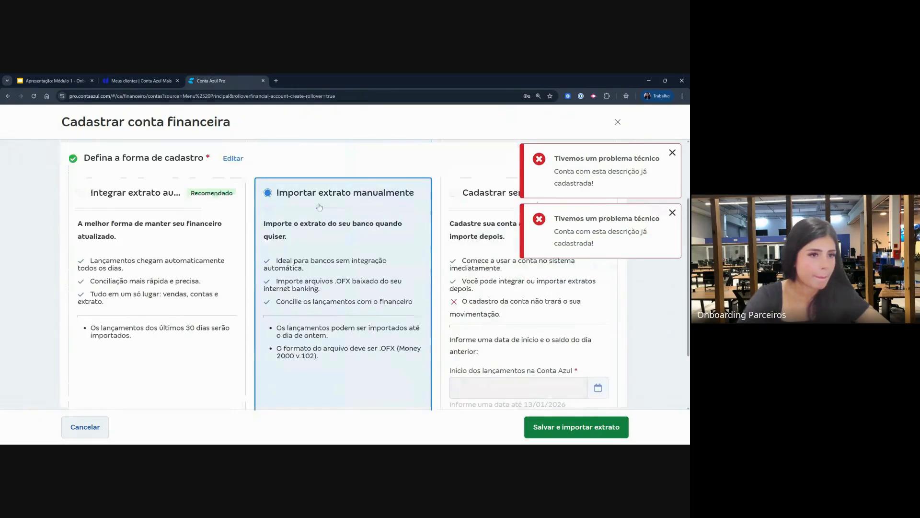
scroll(320, 207, up, 2)
drag(554, 216, 594, 247)
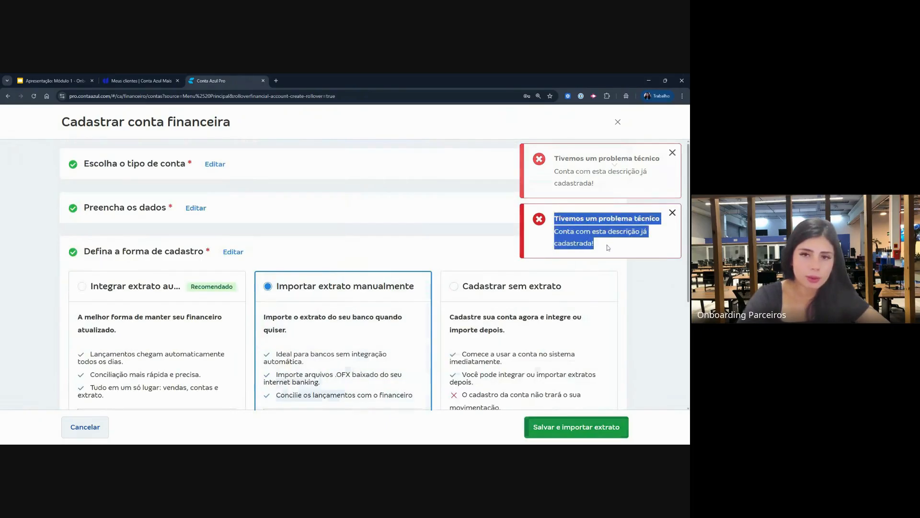
- Rename the account to "bb conta corrente iii" and save it to start the statement import
click(116, 218)
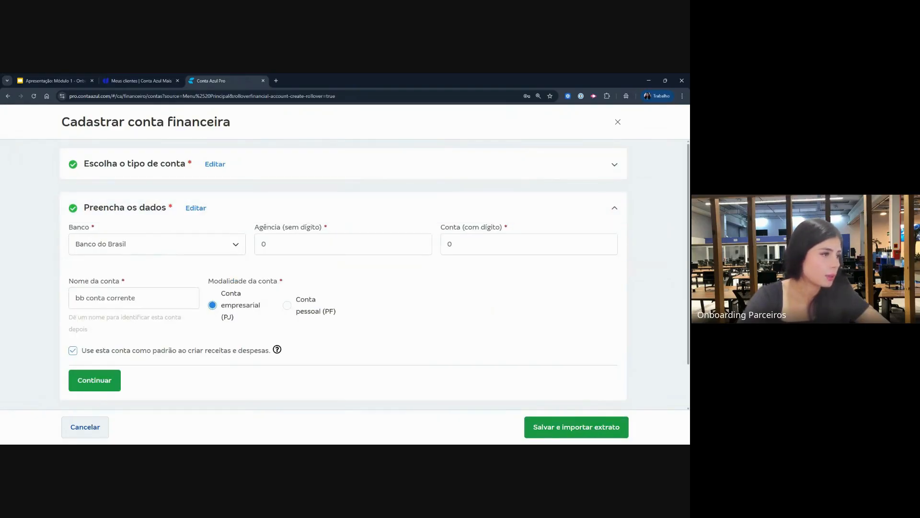
text(iii)
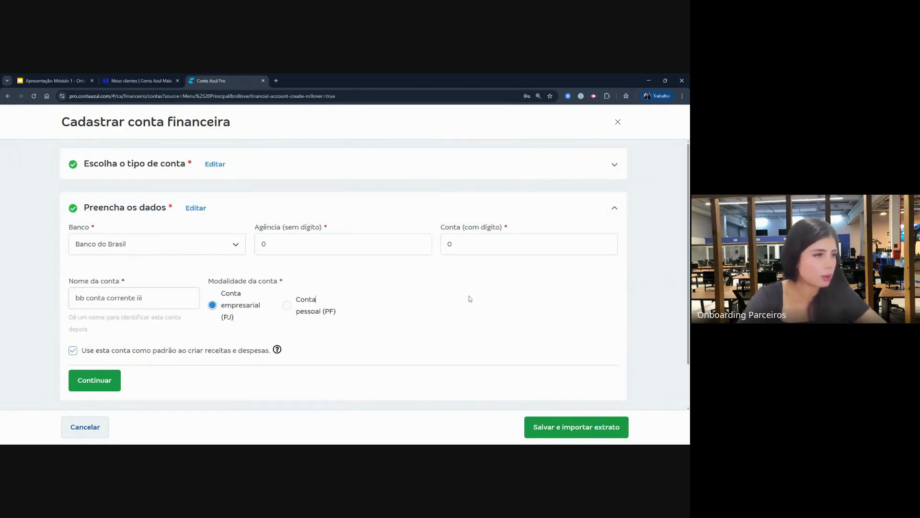
scroll(507, 318, down, 1)
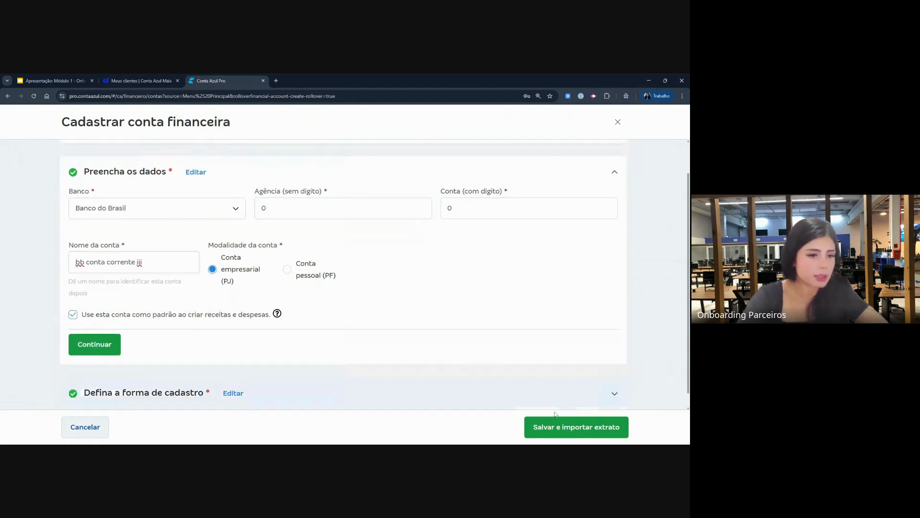
click(554, 426)
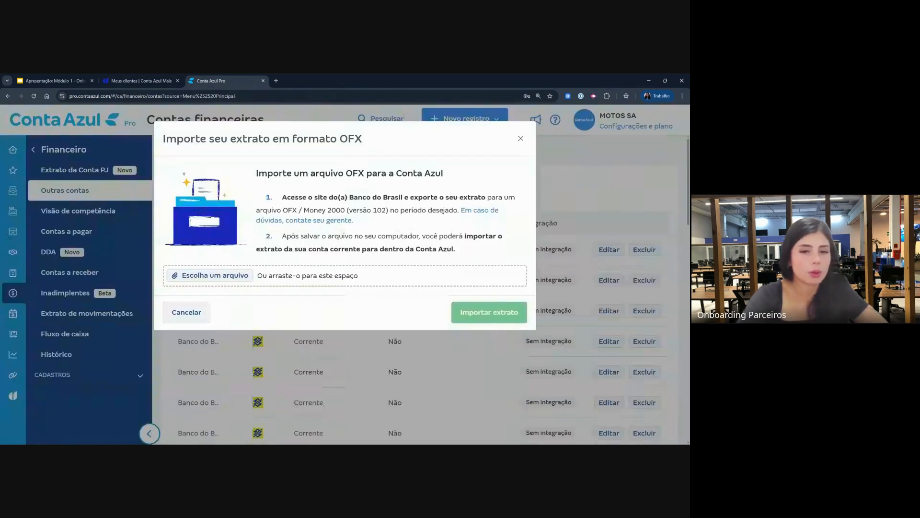
- Mark the OFX import dialog's title and highlight its Money 2000 format instruction, closing the dialog without importing a file
mouse_move(469, 157)
mouse_down()
mouse_move(302, 124)
mouse_move(270, 367)
mouse_move(489, 216)
mouse_move(402, 141)
mouse_up()
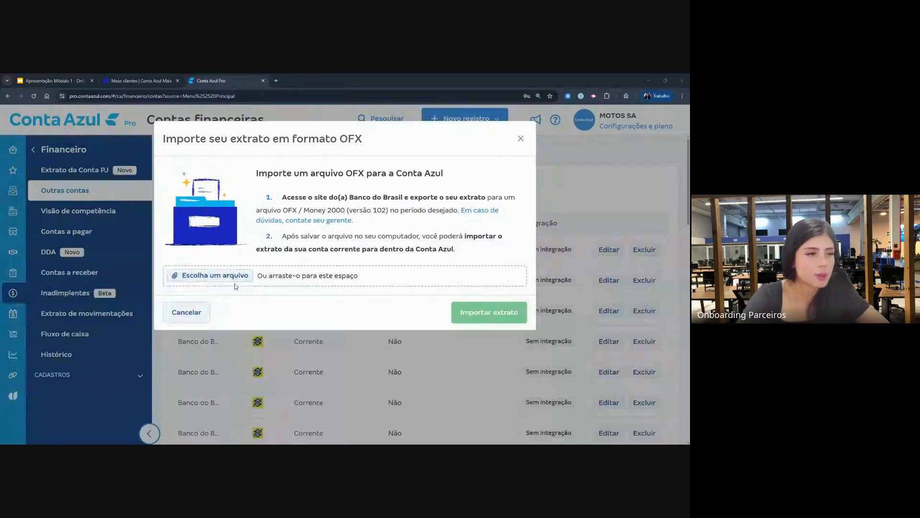
drag(302, 210, 348, 209)
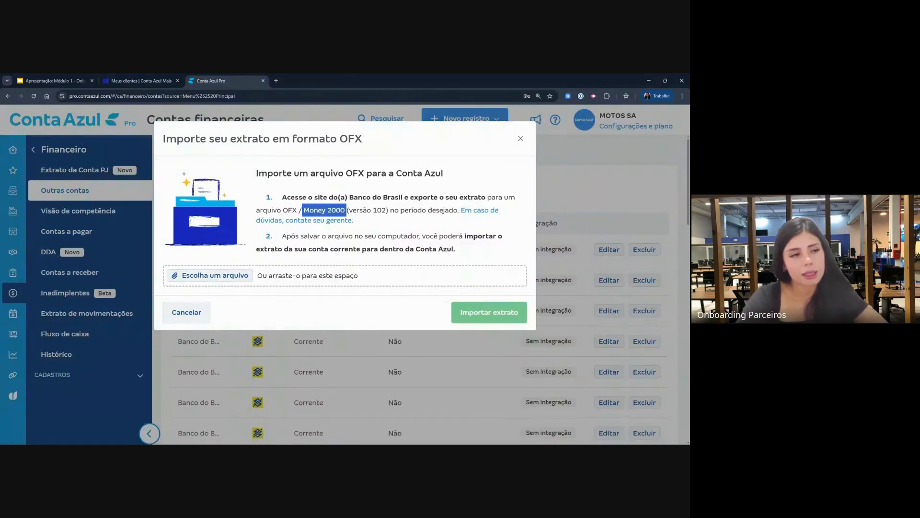
triple_click(326, 210)
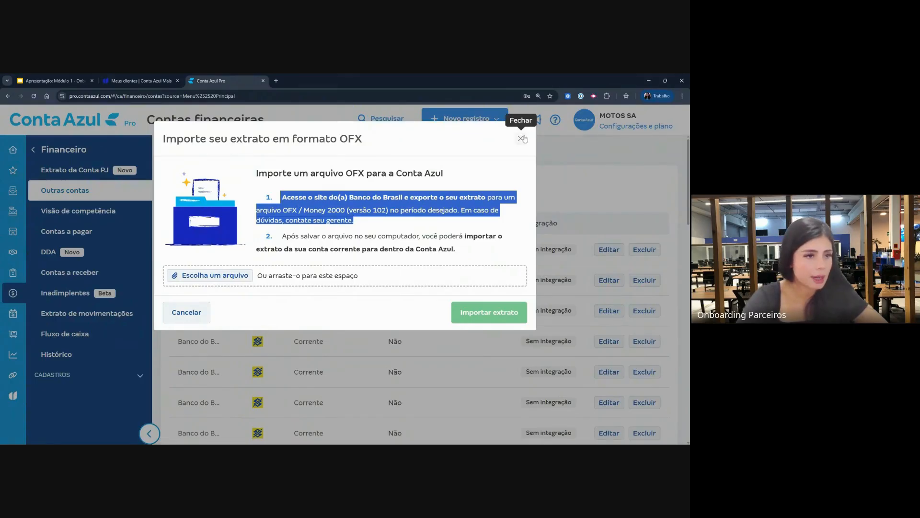
click(510, 319)
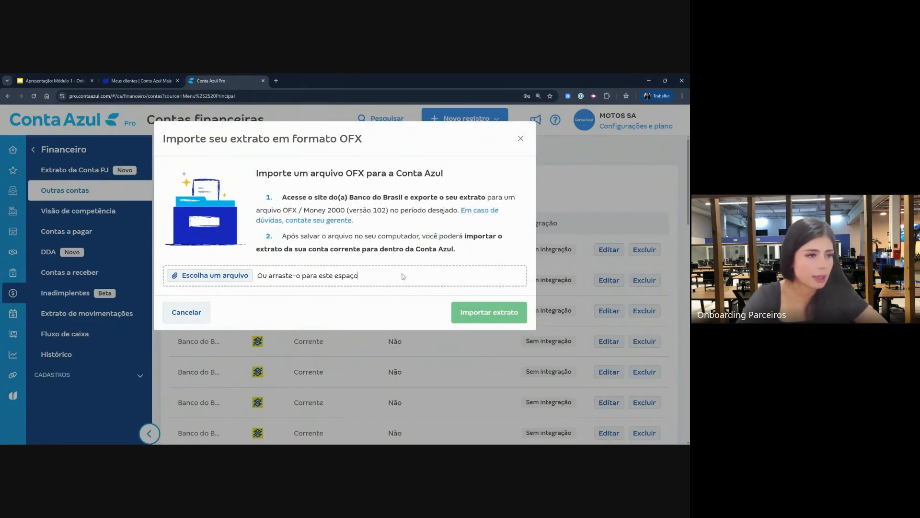
click(521, 138)
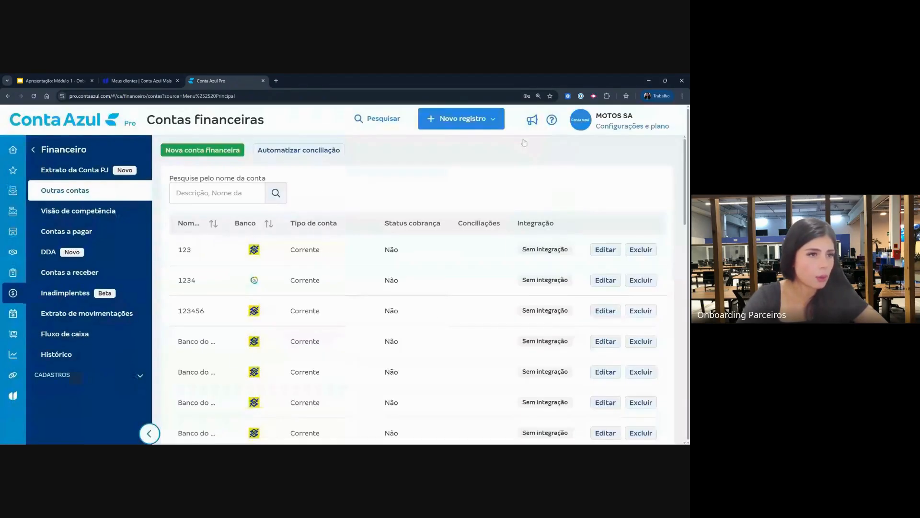
- Reduce the page zoom to view more of the Contas financeiras list with its full account names
key(ctrl+minus)
key(ctrl+minus)
key(ctrl+minus)
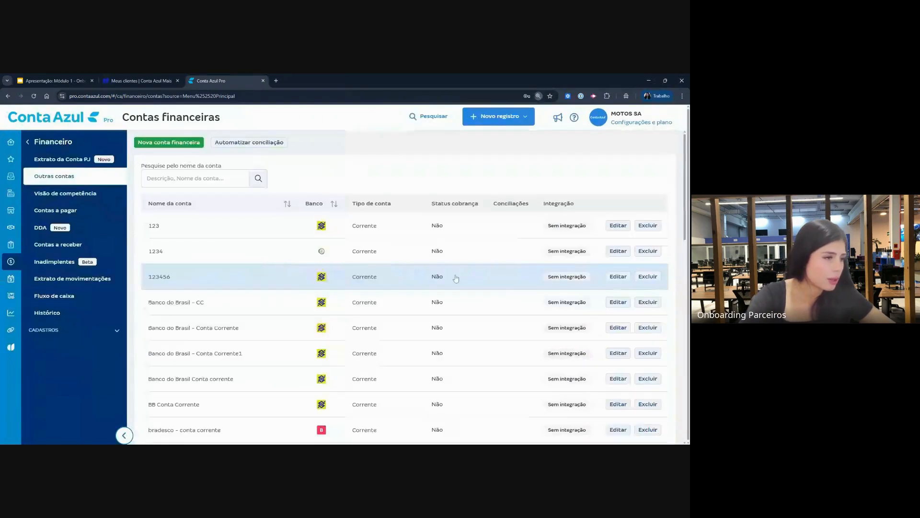
- Look through the Contas financeiras list and open the Banco do Brasil - Conta Corrente account
scroll(471, 275, down, 10)
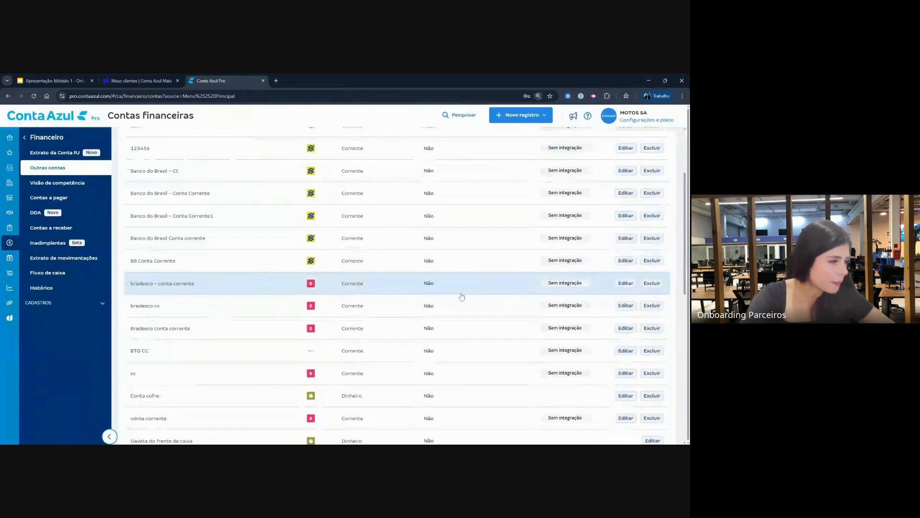
scroll(458, 295, down, 3)
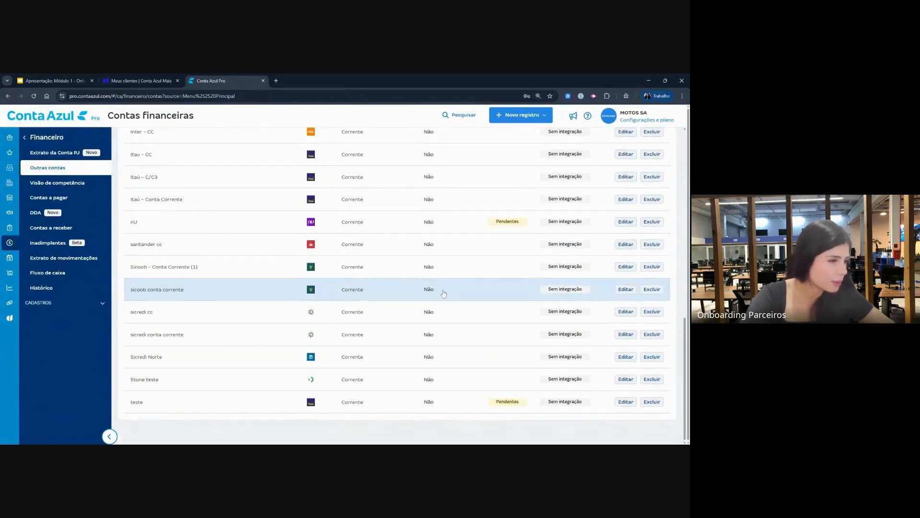
scroll(446, 294, up, 5)
scroll(438, 293, up, 4)
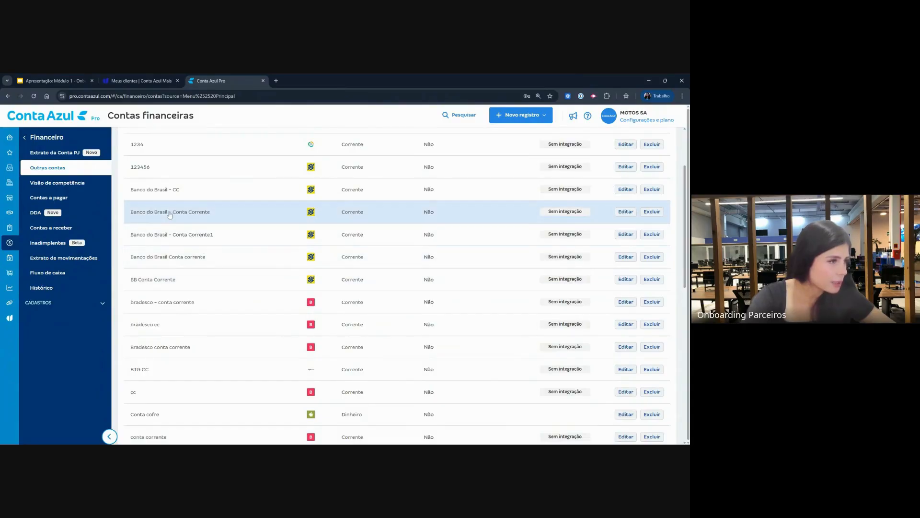
scroll(211, 245, up, 3)
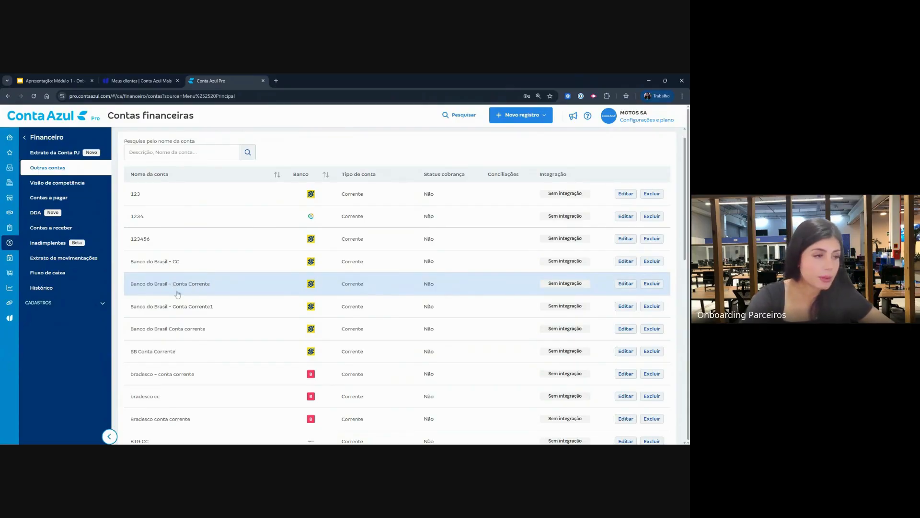
key(ctrl+plus)
click(281, 325)
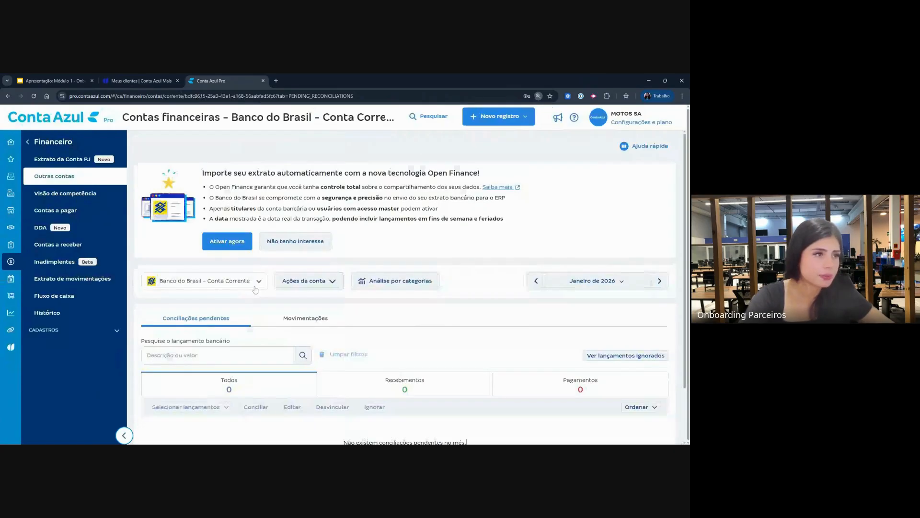
- Annotate the account's empty Conciliações pendentes area with a vertical dividing line, three short horizontal strokes and another upward stroke
scroll(461, 306, down, 2)
scroll(461, 307, down, 2)
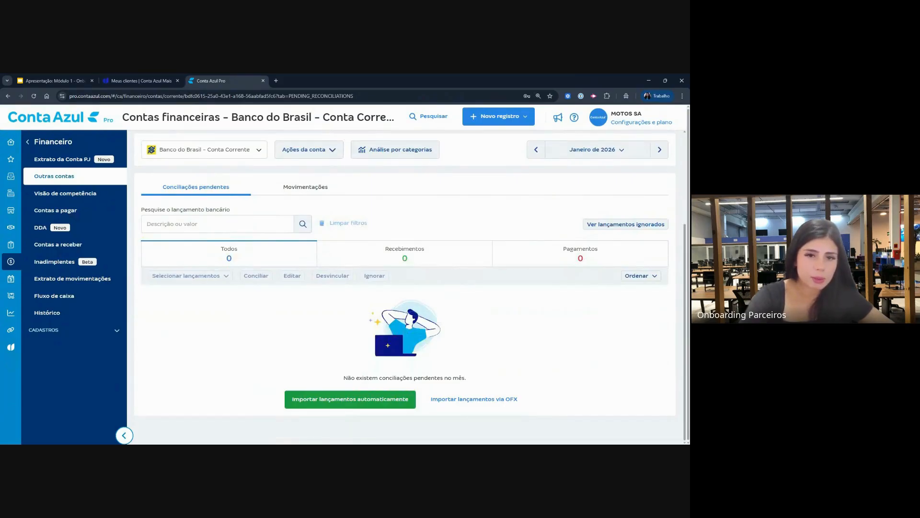
drag(306, 215, 300, 443)
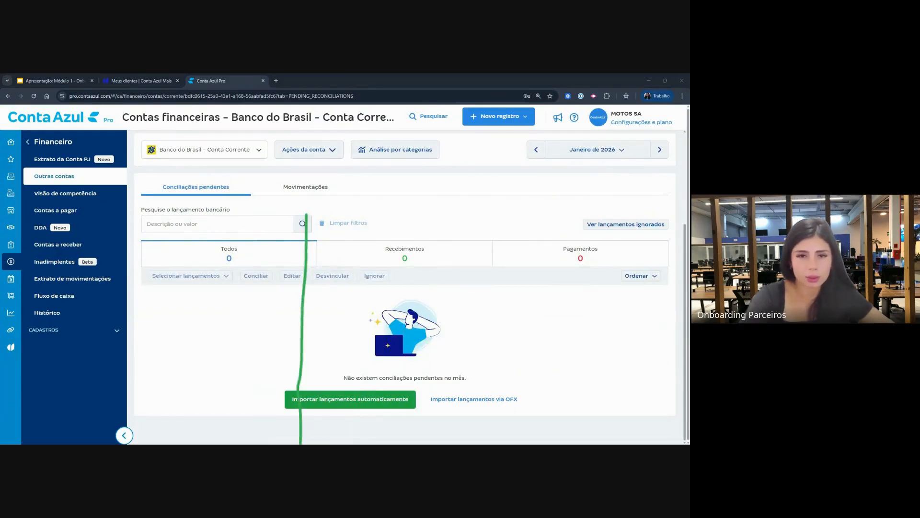
drag(140, 331, 262, 335)
drag(185, 369, 304, 372)
drag(173, 404, 248, 409)
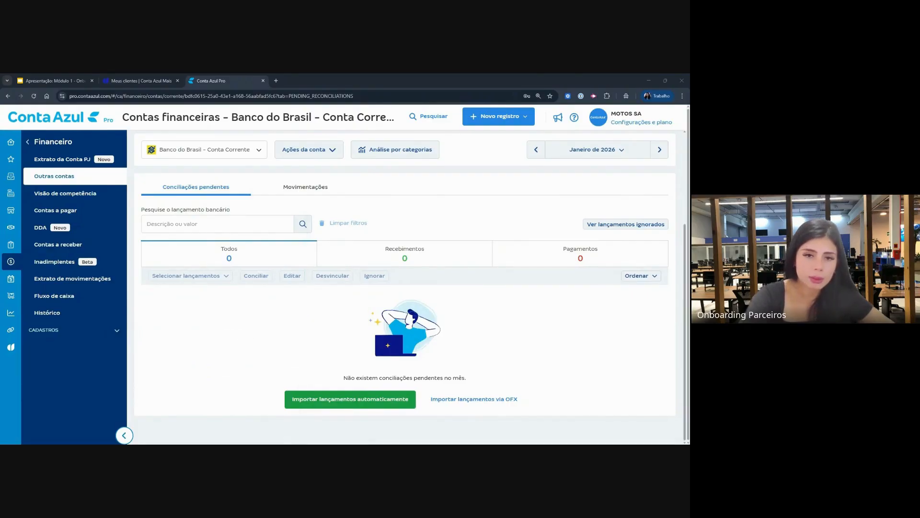
mouse_move(406, 384)
mouse_down()
mouse_move(253, 438)
mouse_move(458, 436)
mouse_move(412, 330)
mouse_up()
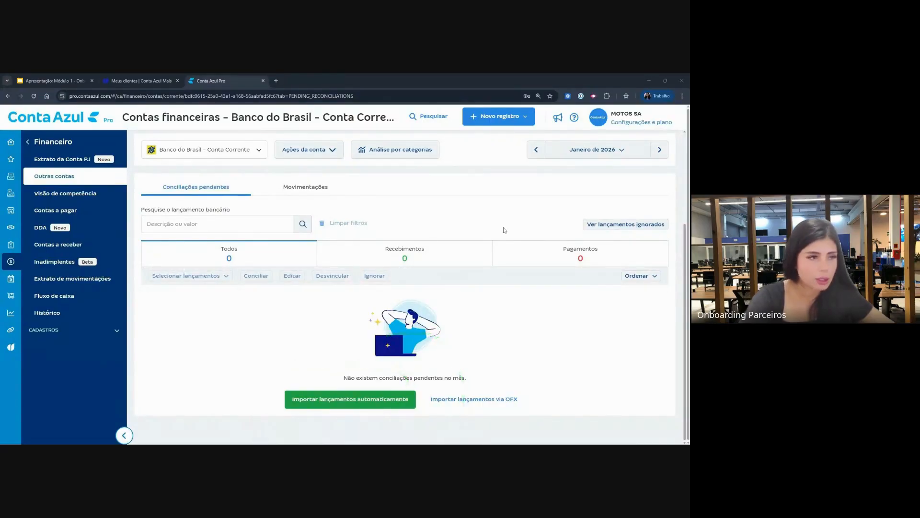
key(ctrl+plus)
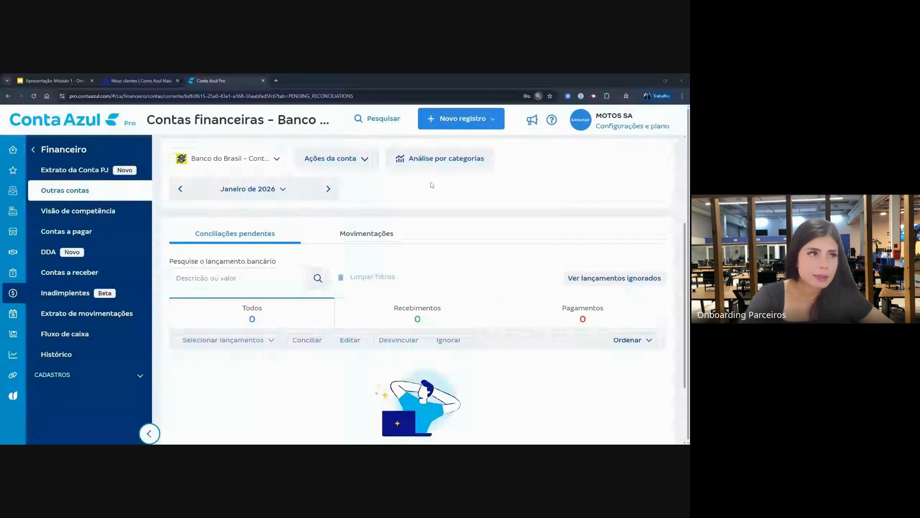
- Open the Conta Azul help centre in a new browser tab and highlight its Central de Ajuda title
click(276, 80)
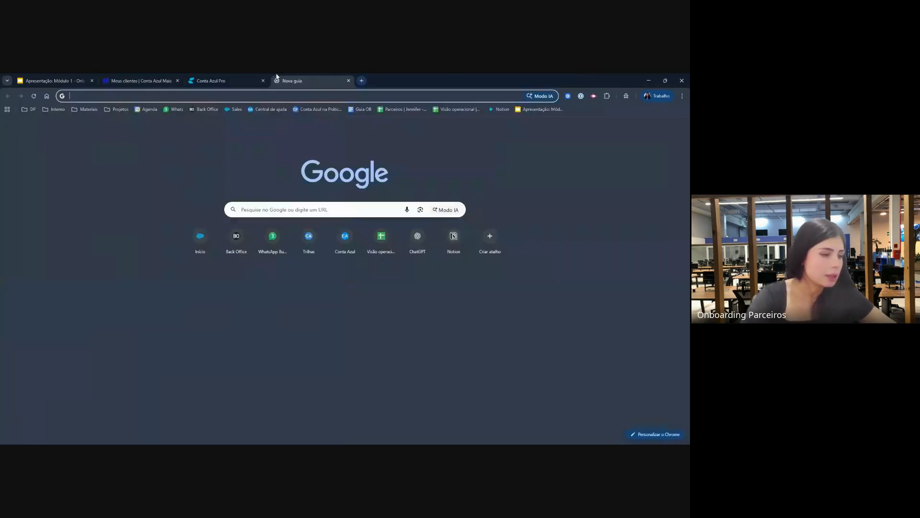
text(ajuda)
key(Return)
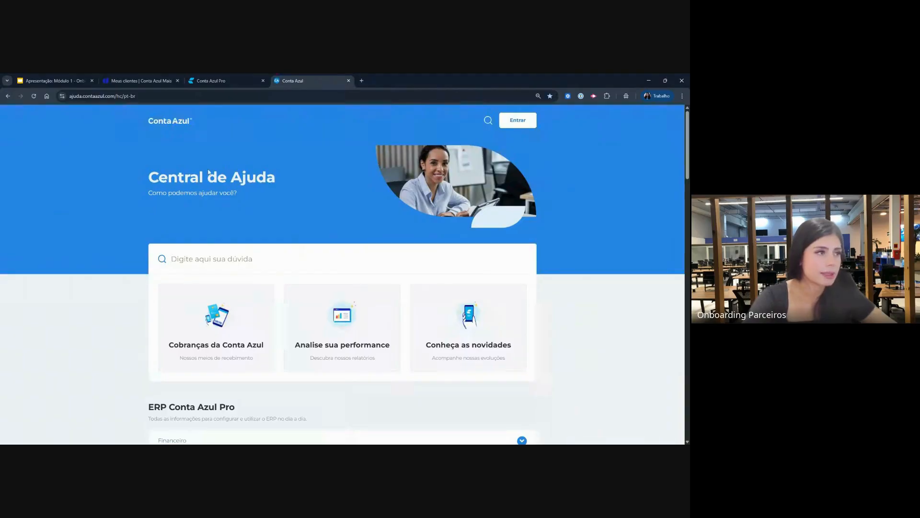
drag(148, 177, 298, 175)
- Search the help centre for "banco homolad" and open the article "Integração bancária automática: bancos homologados na Conta Azul"
click(211, 258)
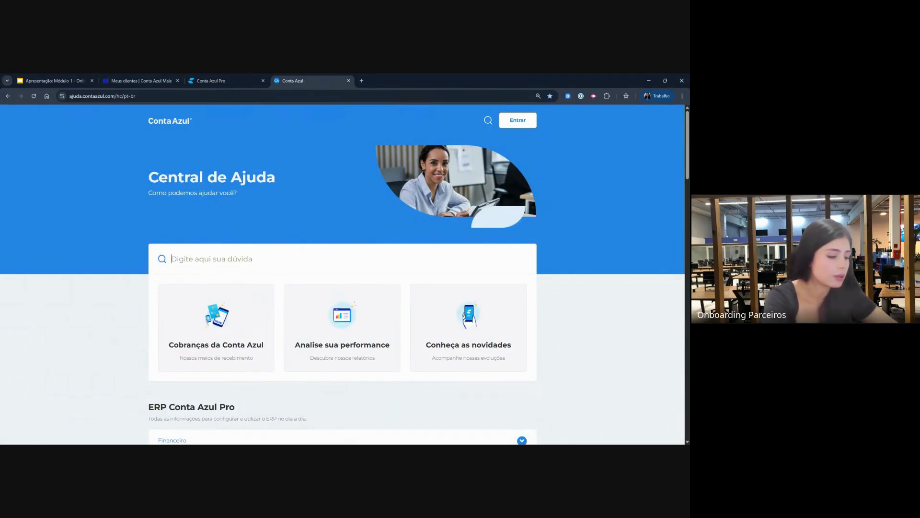
click(401, 96)
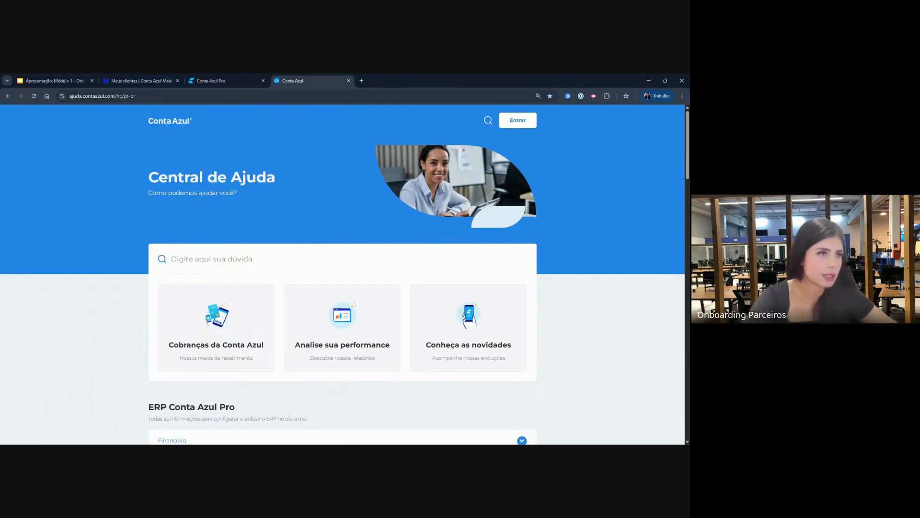
key(alt+Tab)
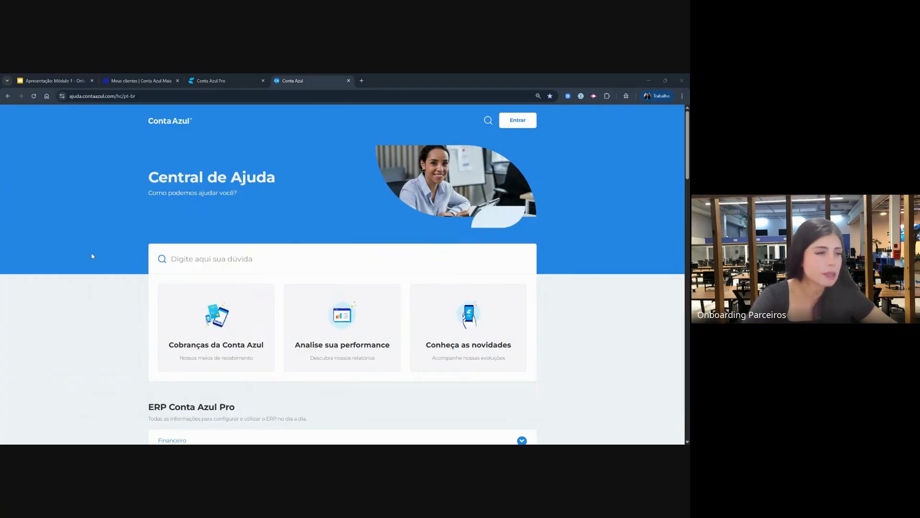
key(alt+Tab)
text(banco )
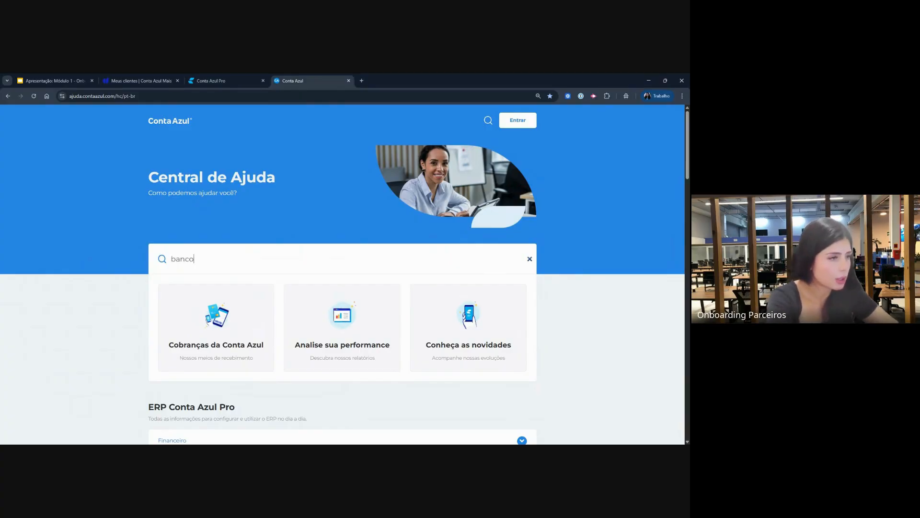
text(homolad)
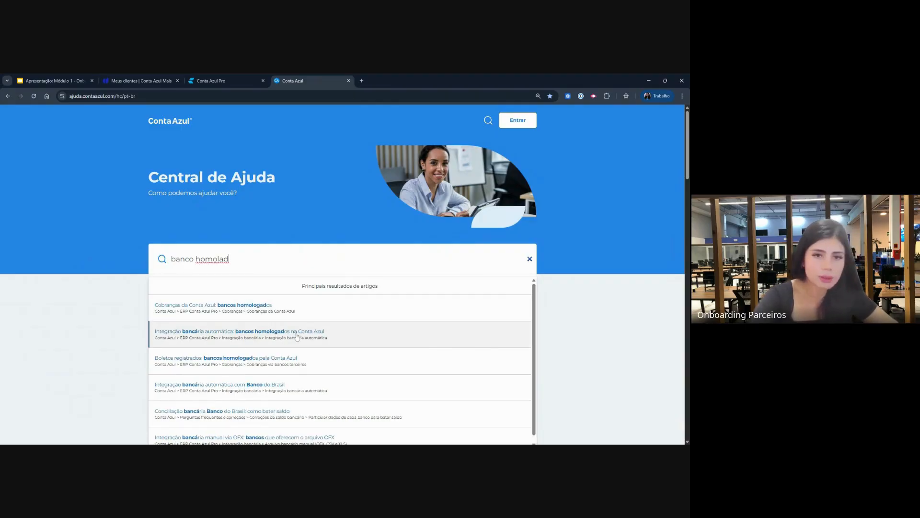
key(ctrl+plus)
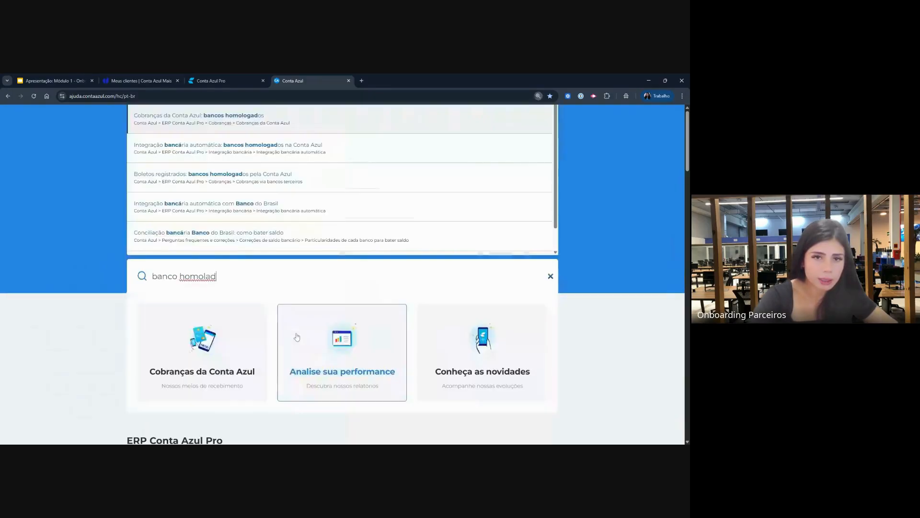
click(254, 149)
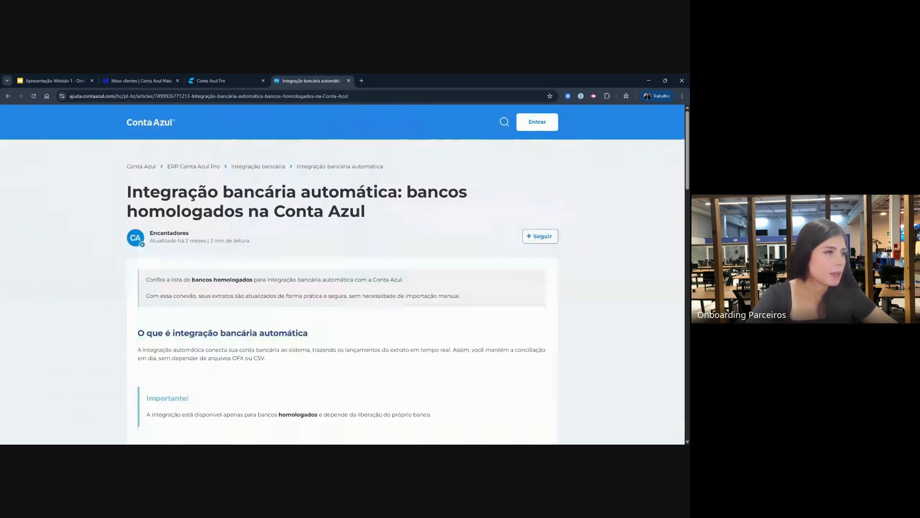
- Highlight the article's title and its "O que é integração bancária automática" heading, and point out the Bancos homologados list
drag(159, 192, 431, 211)
scroll(451, 256, down, 1)
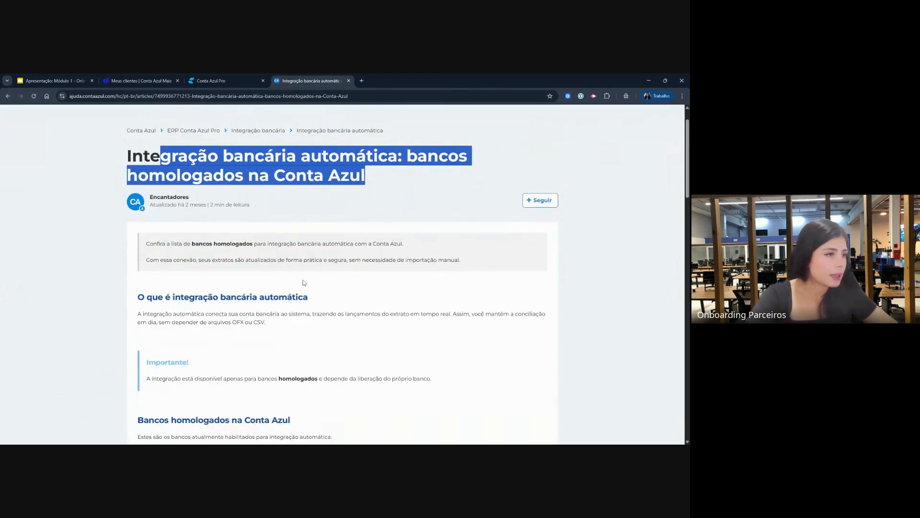
triple_click(240, 296)
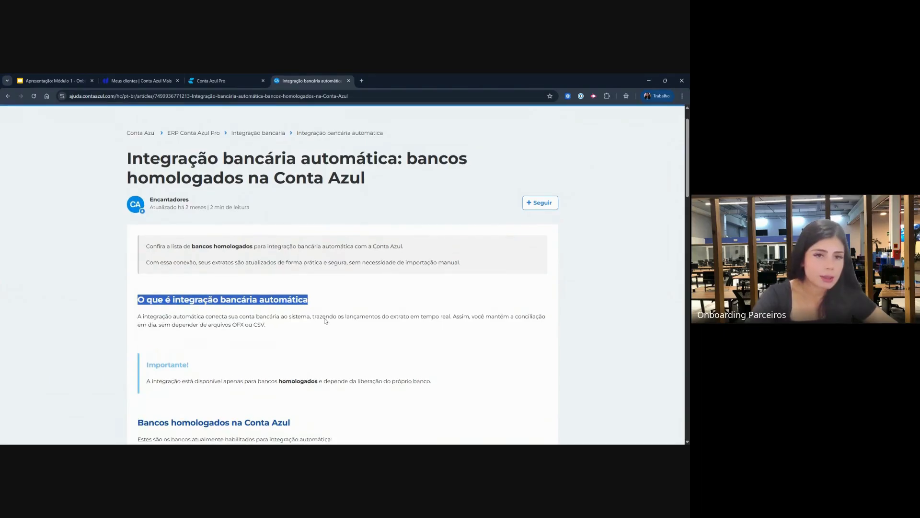
scroll(316, 304, down, 4)
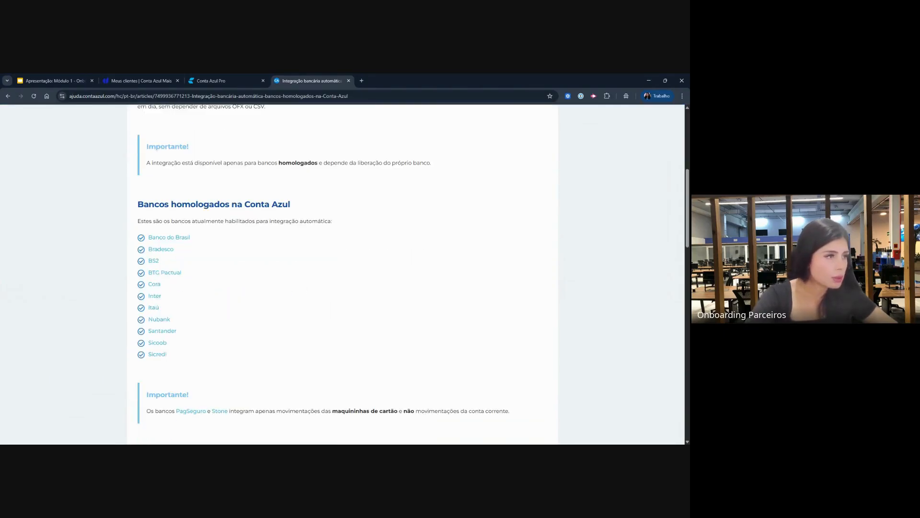
drag(137, 205, 209, 359)
click(286, 360)
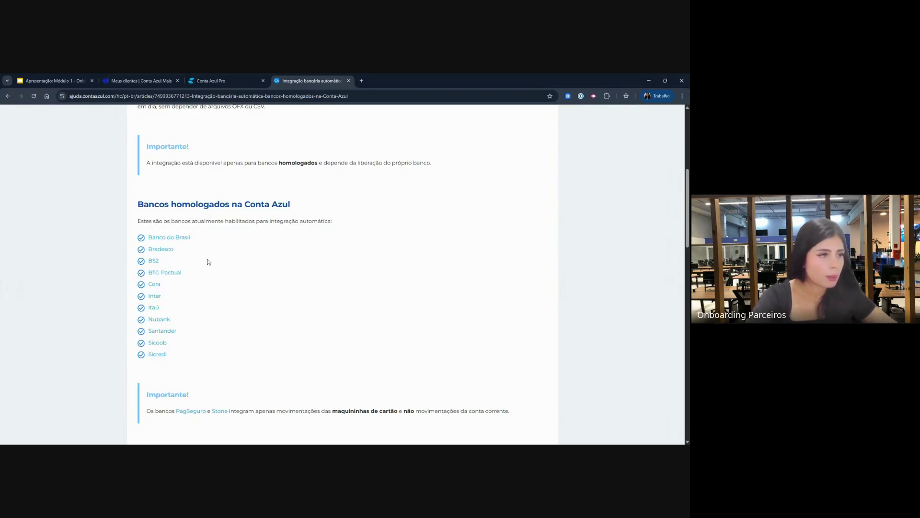
- Review the notes below the approved banks and highlight the bank names from Sicredi up to Banco do Brasil
click(177, 261)
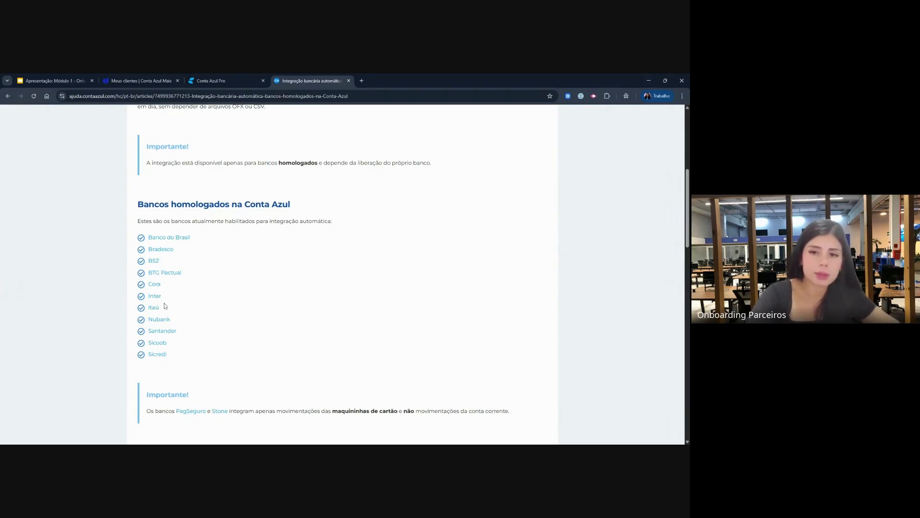
scroll(164, 303, down, 5)
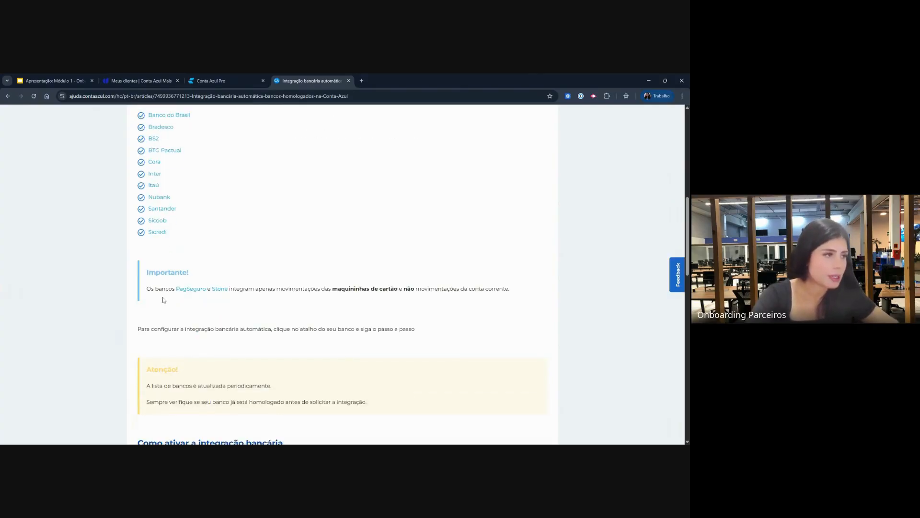
scroll(164, 301, down, 3)
scroll(165, 299, up, 7)
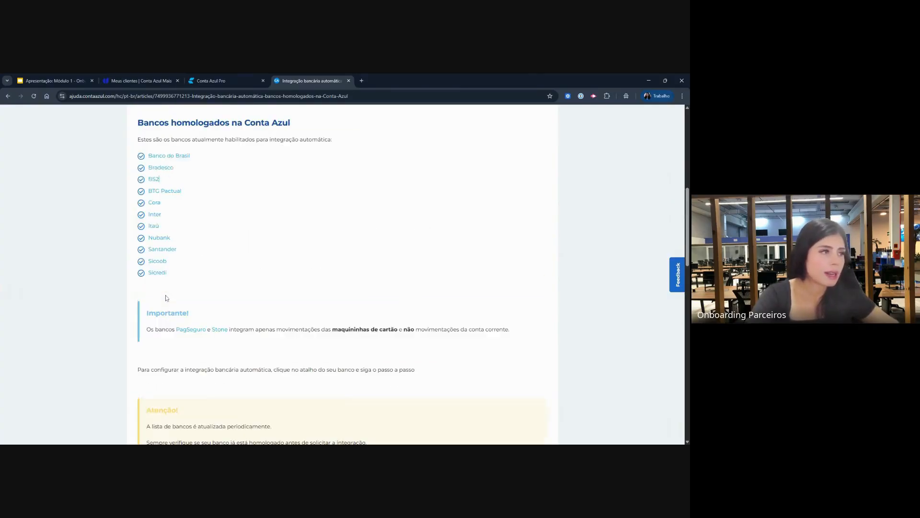
drag(166, 318, 148, 201)
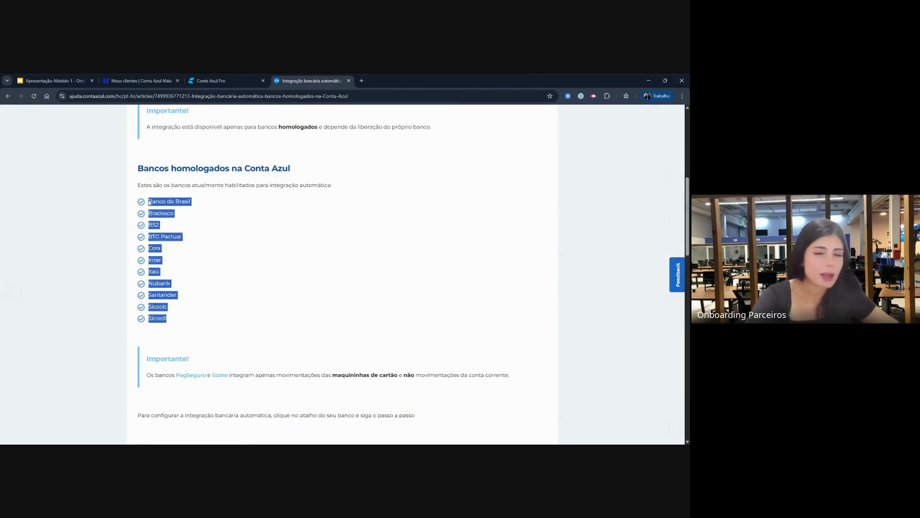
click(255, 239)
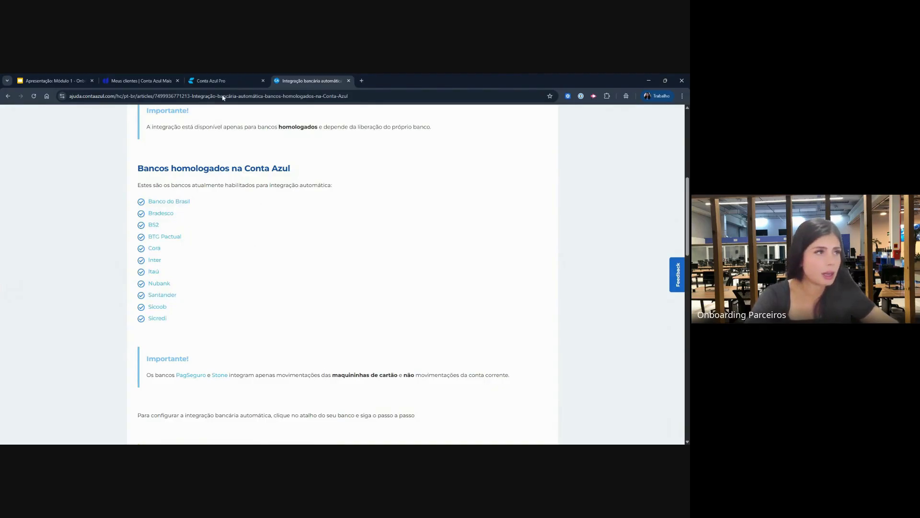
- Switch back to Conta Azul Pro and return to the Outras contas list from the Banco do Brasil account
click(211, 80)
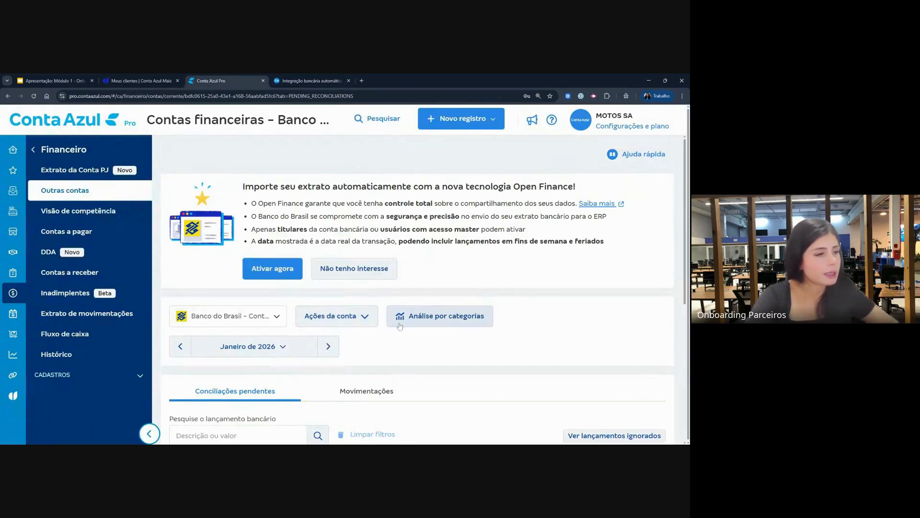
key(ctrl+minus)
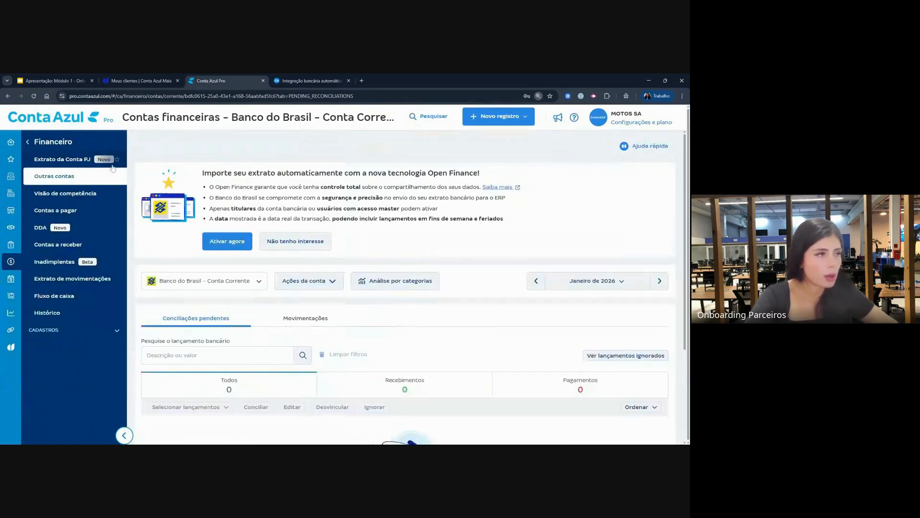
click(75, 178)
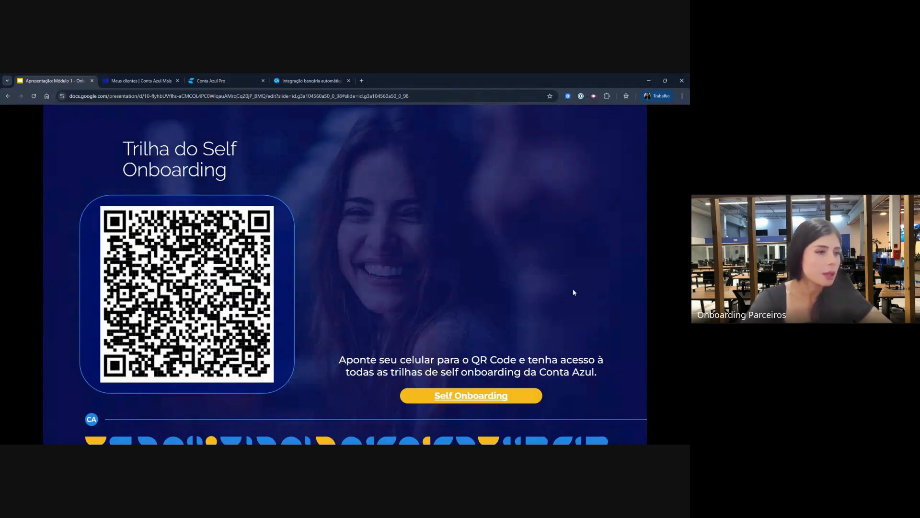
- Advance the Google Slides presentation from Trilha do Self Onboarding to the Treinamentos slide
key(Right)
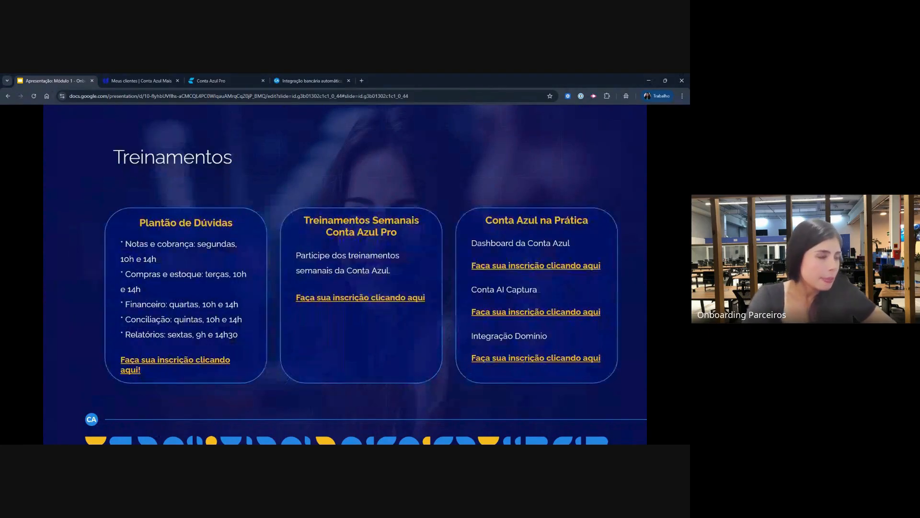